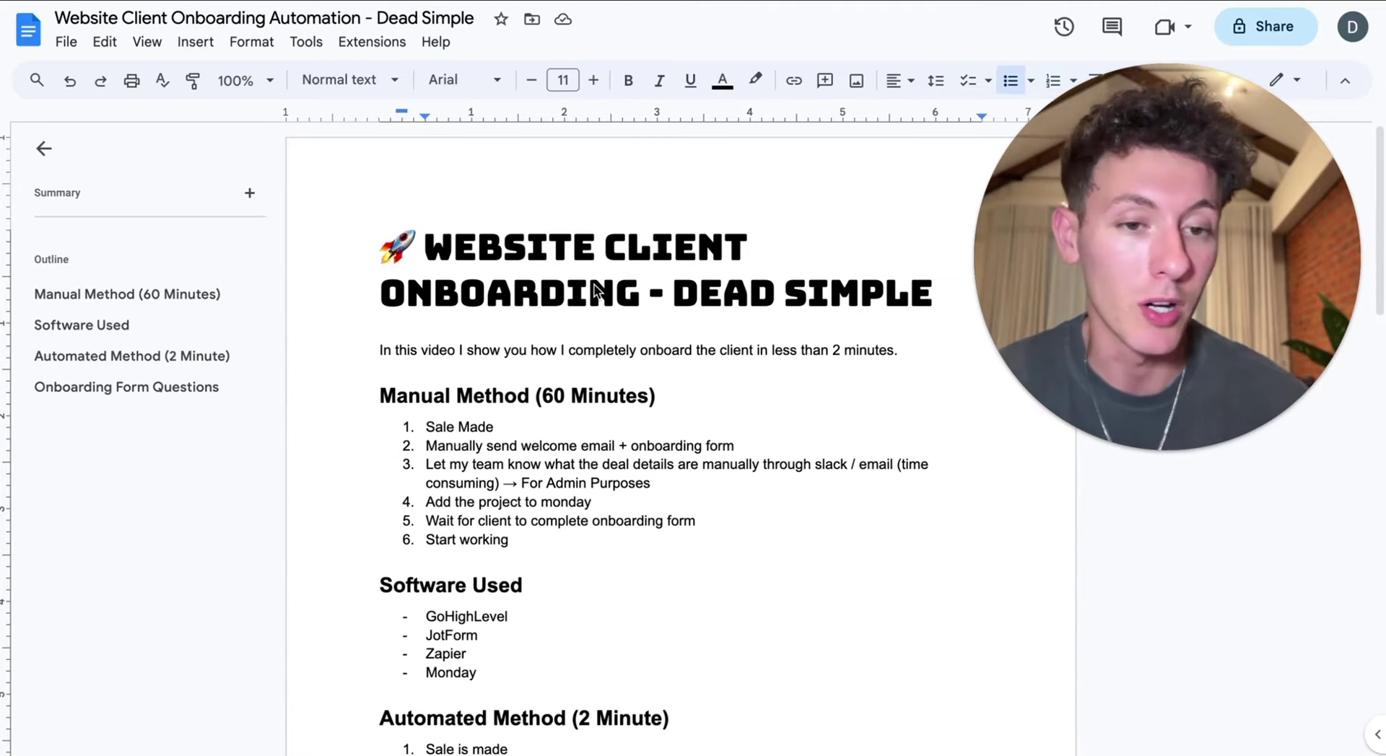
Examine the Onboarding Form Questions section and return to the start of the document.
{"action": "scroll", "coordinate": [638, 371], "scroll_direction": "down", "scroll_amount": 10}
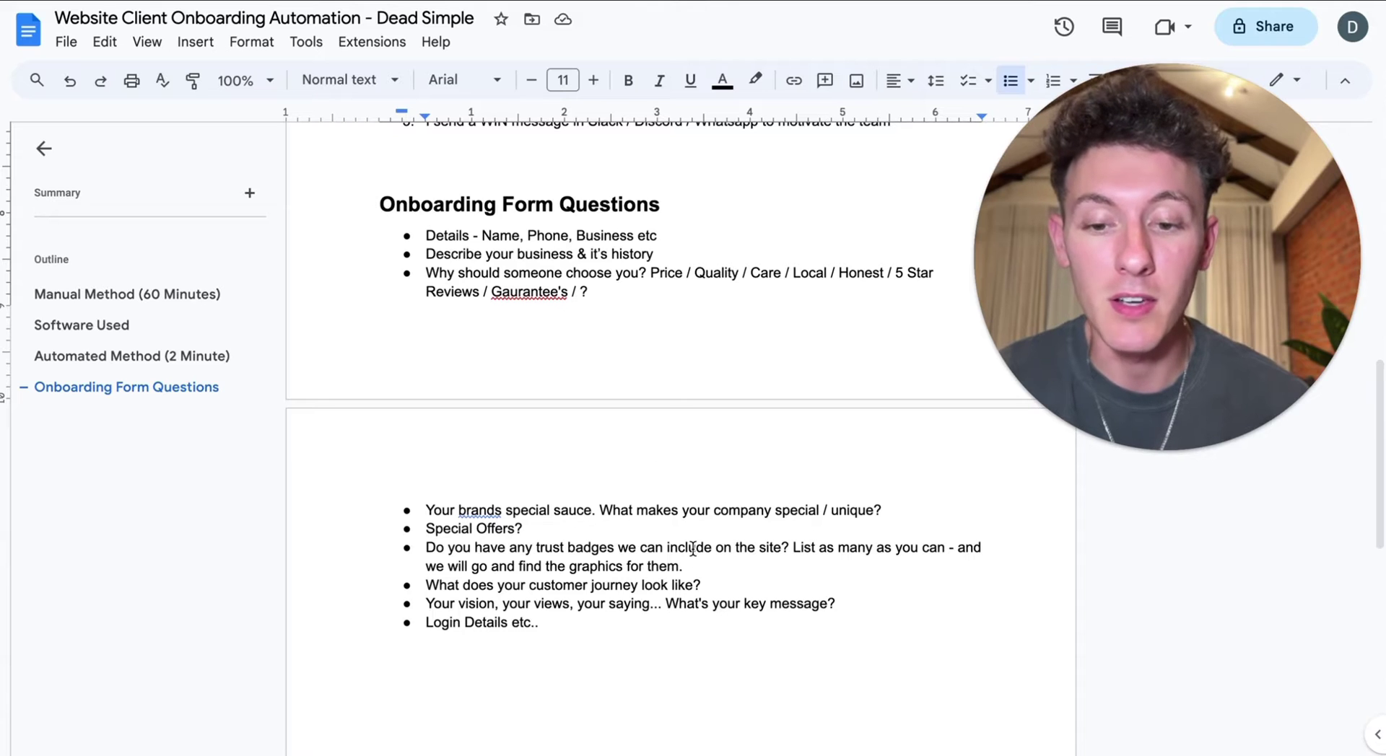
{"action": "left_click_drag", "start_coordinate": [539, 622], "coordinate": [360, 221]}
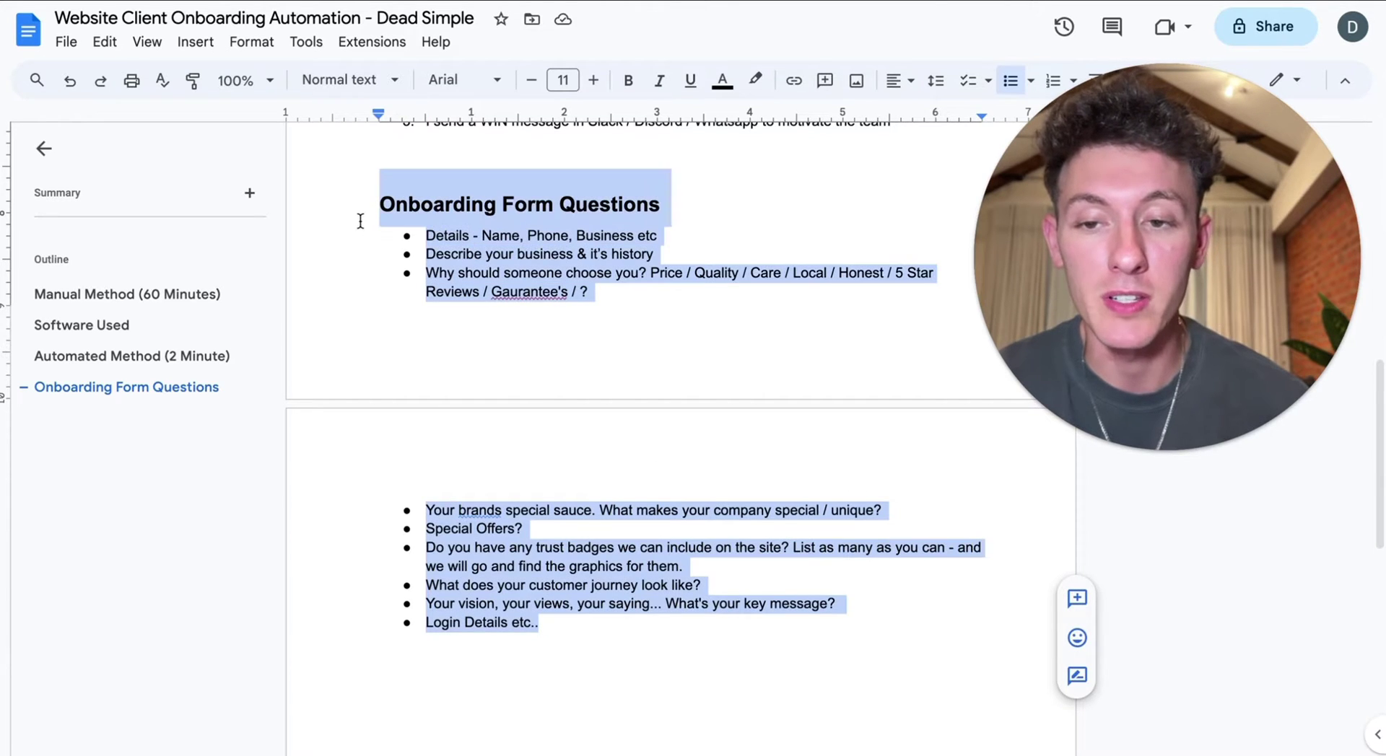
{"action": "left_click", "coordinate": [498, 218]}
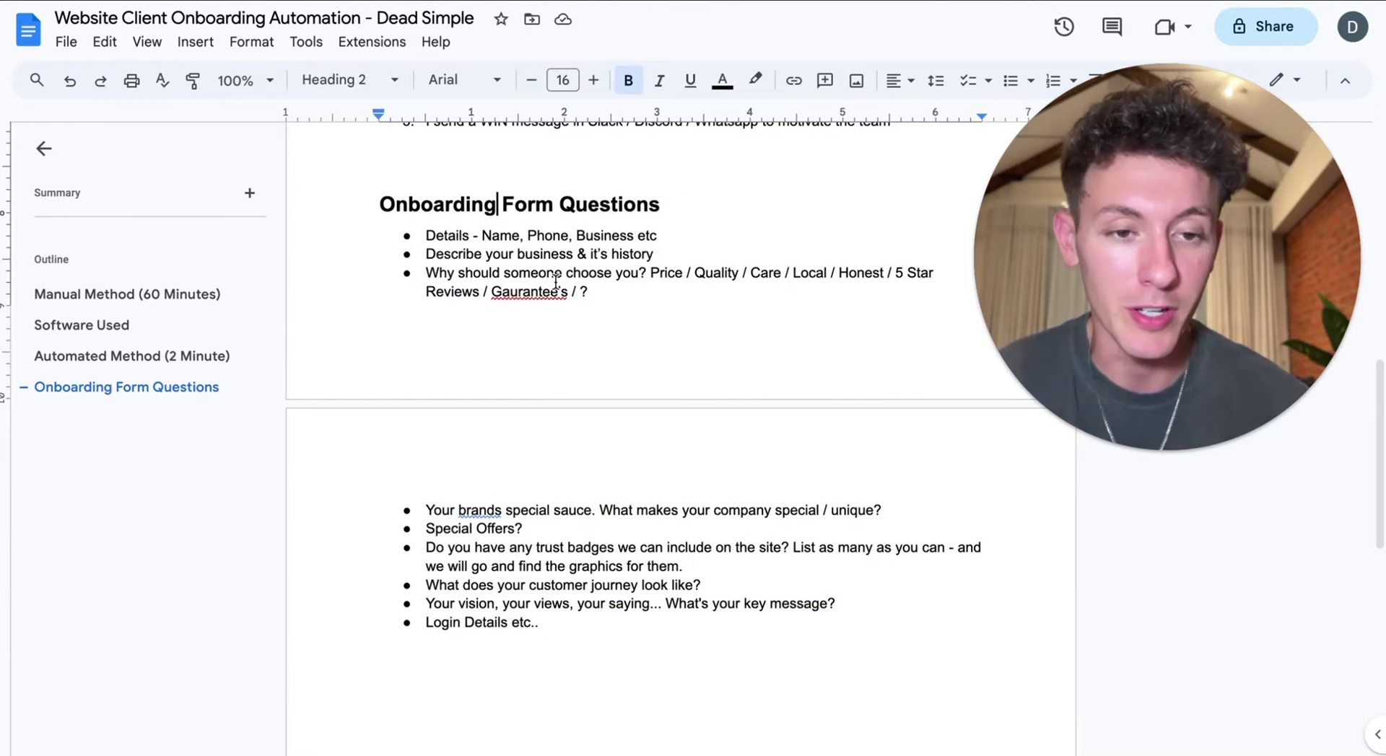
{"action": "scroll", "coordinate": [555, 282], "scroll_direction": "up", "scroll_amount": 5}
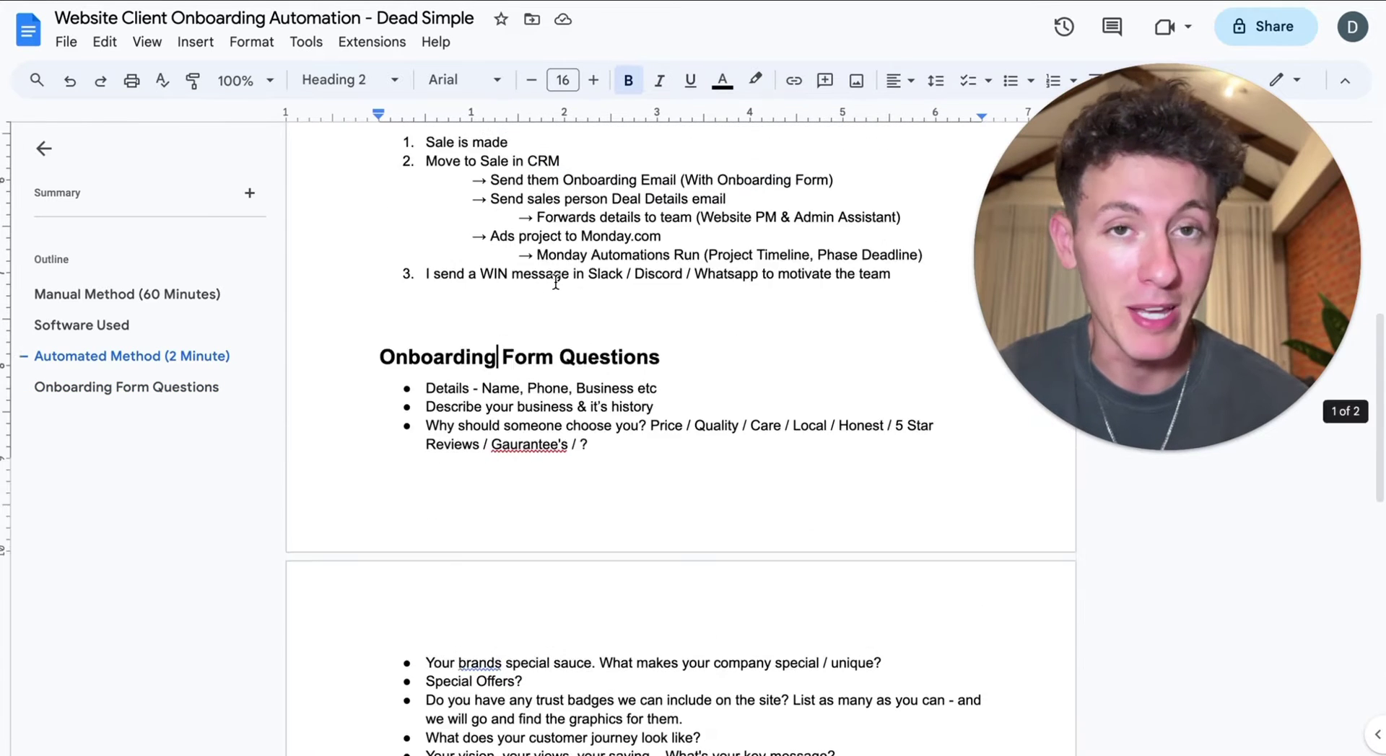
{"action": "scroll", "coordinate": [555, 282], "scroll_direction": "up", "scroll_amount": 5}
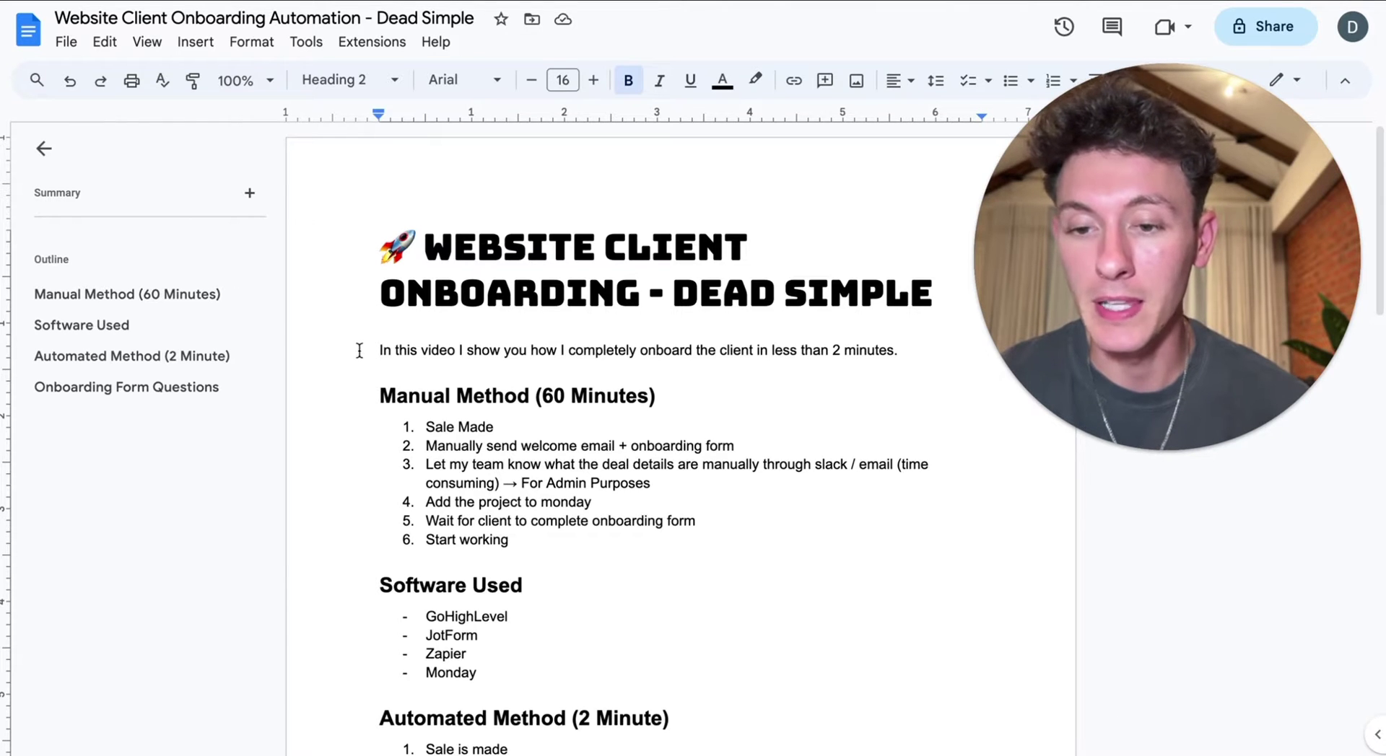
Review the Manual Method list, highlighting the deal details item and "Add the project to monday".
{"action": "scroll", "coordinate": [444, 421], "scroll_direction": "down", "scroll_amount": 1}
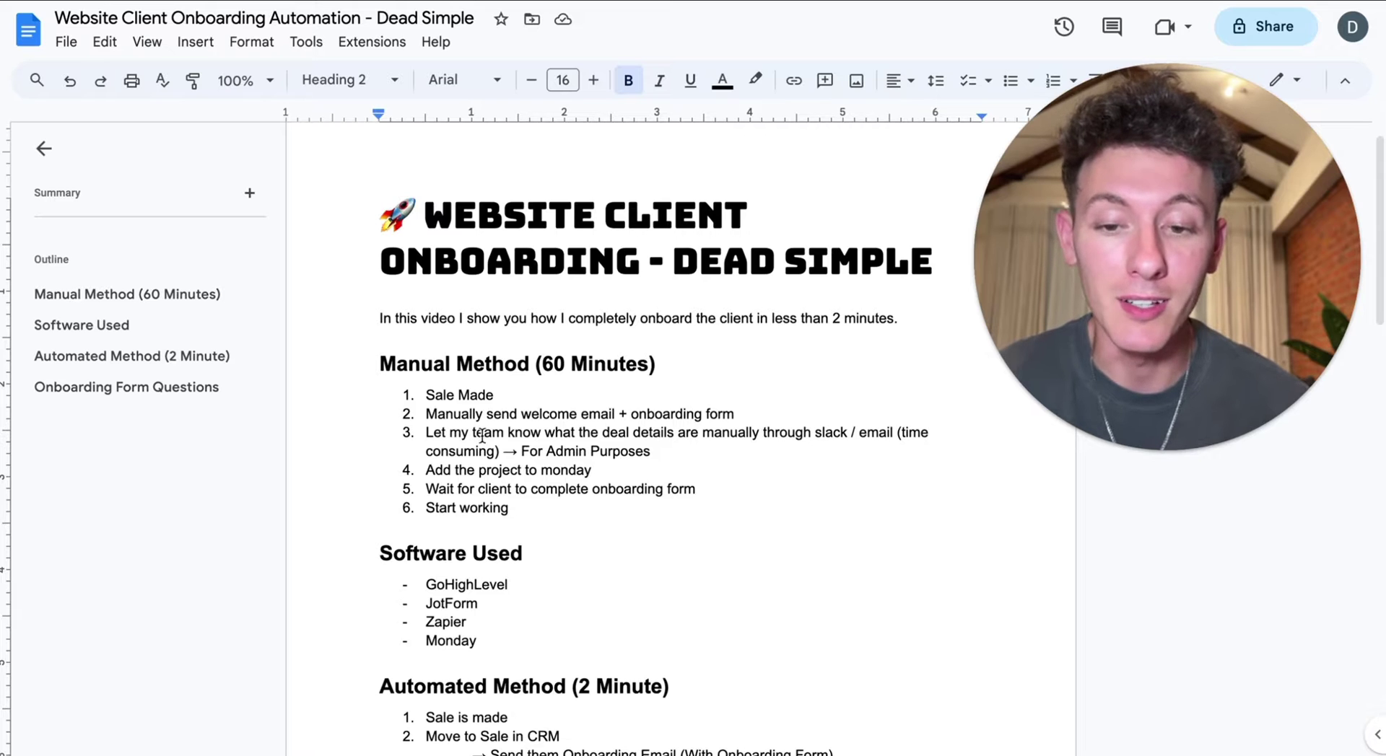
{"action": "left_click_drag", "start_coordinate": [570, 439], "coordinate": [703, 431]}
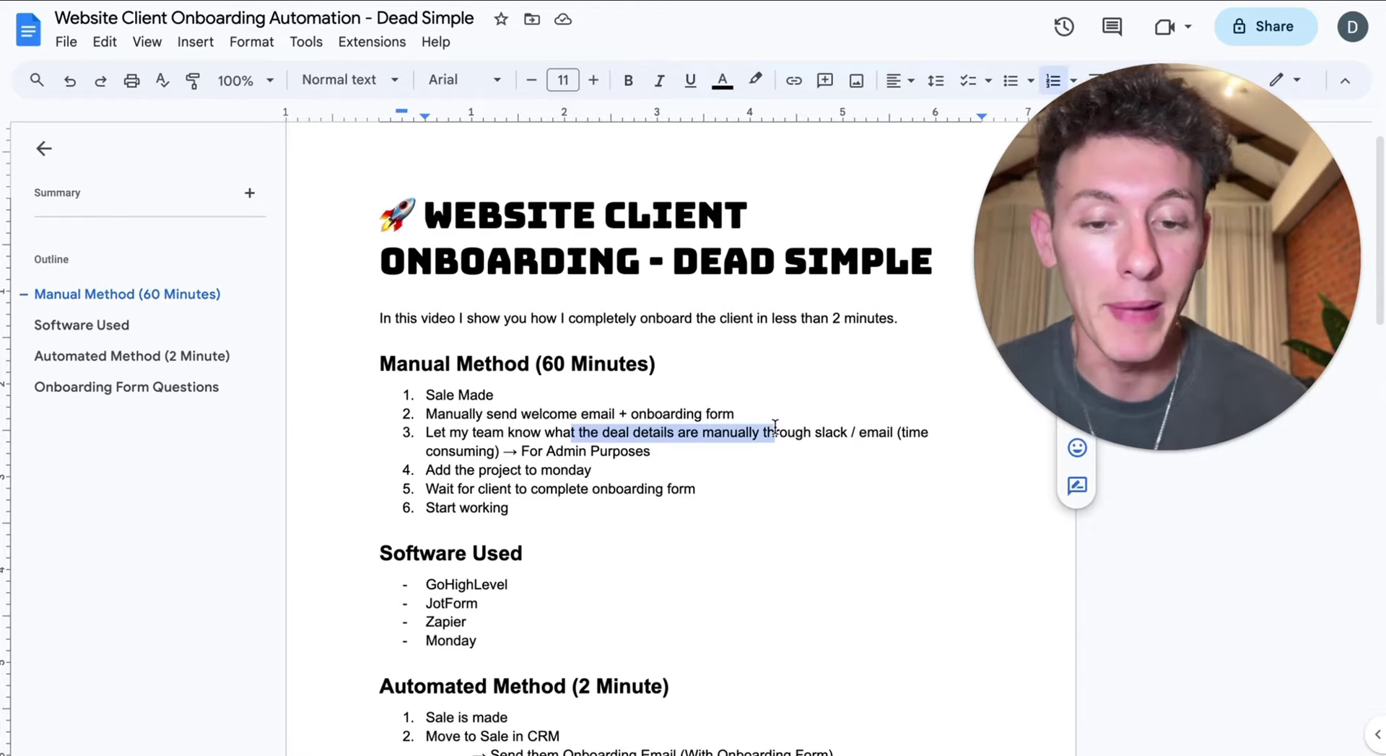
{"action": "left_click", "coordinate": [821, 427]}
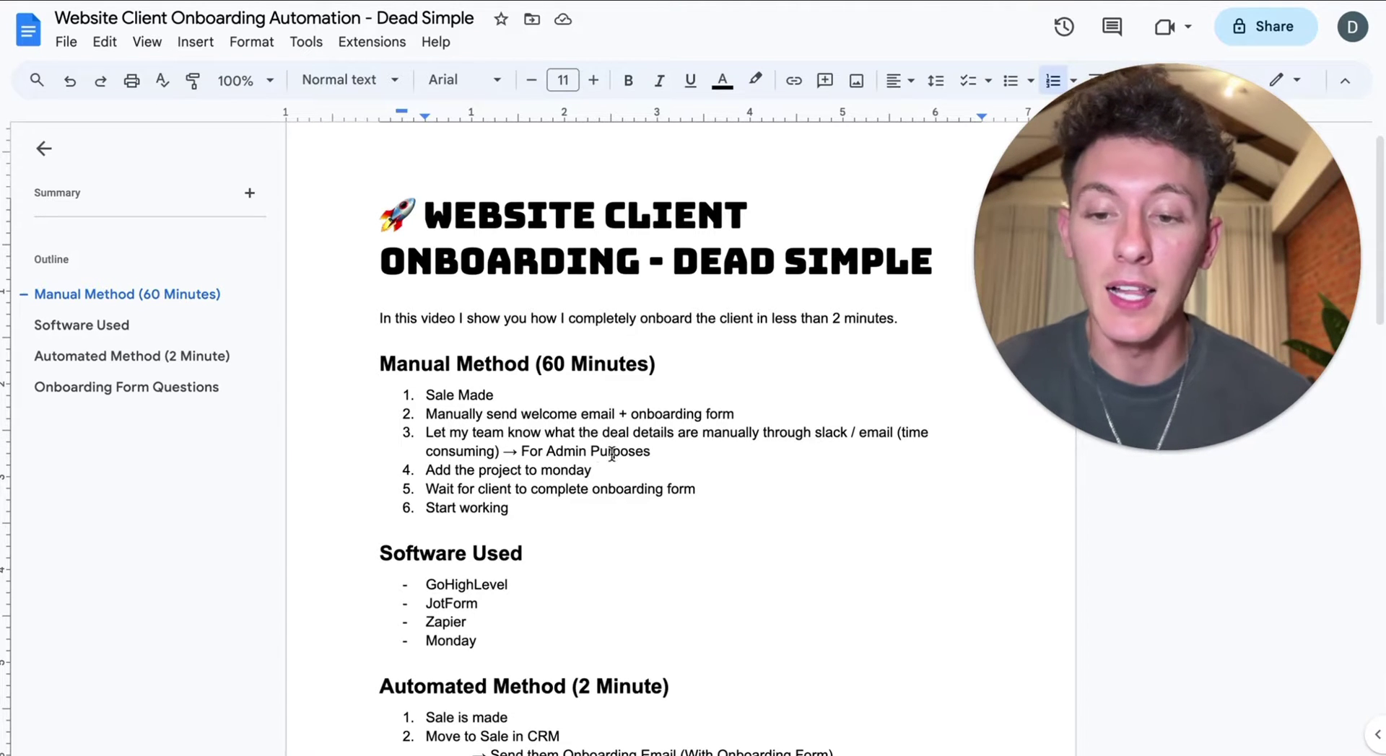
{"action": "left_click_drag", "start_coordinate": [592, 470], "coordinate": [425, 470]}
Switch to monday.com and look over the project phase groups on the Web Project Management board.
{"action": "mouse_move", "coordinate": [871, 753]}
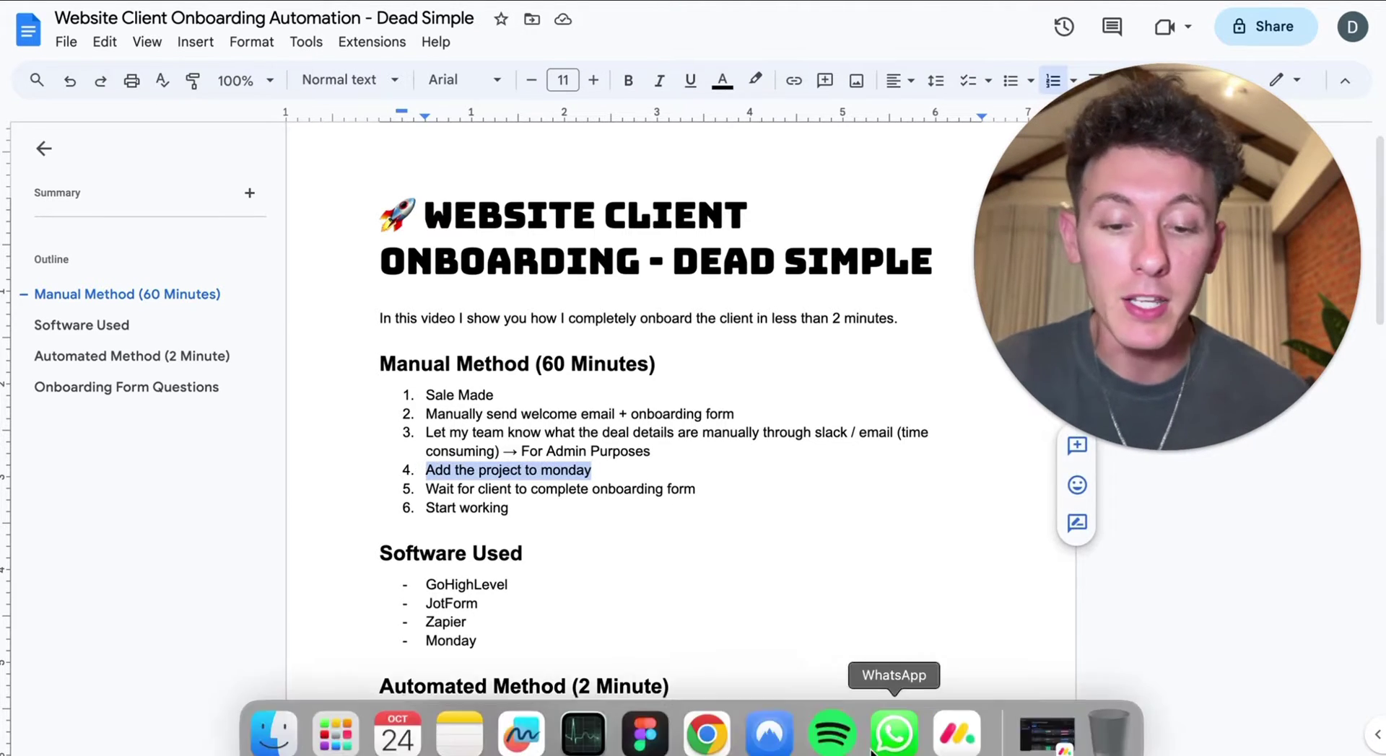
{"action": "left_click", "coordinate": [956, 734]}
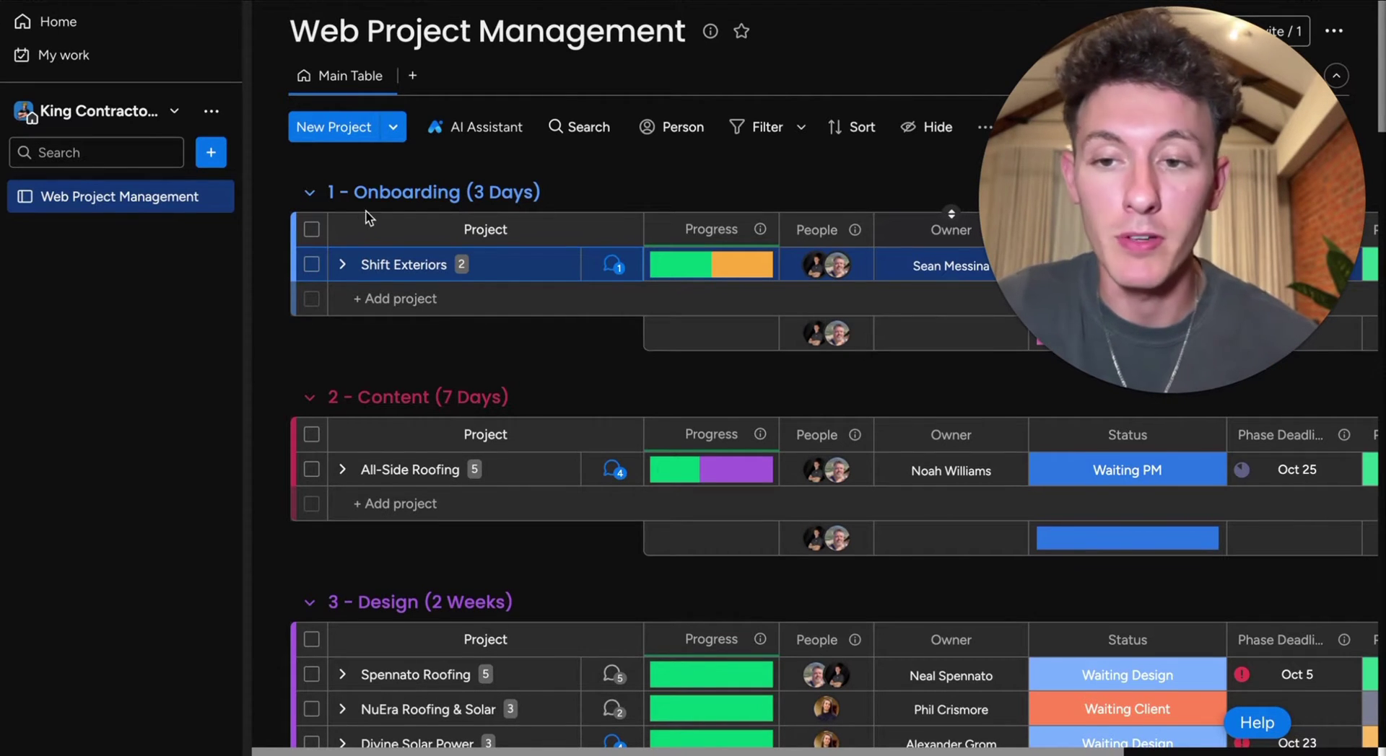
{"action": "scroll", "coordinate": [413, 594], "scroll_direction": "down", "scroll_amount": 1}
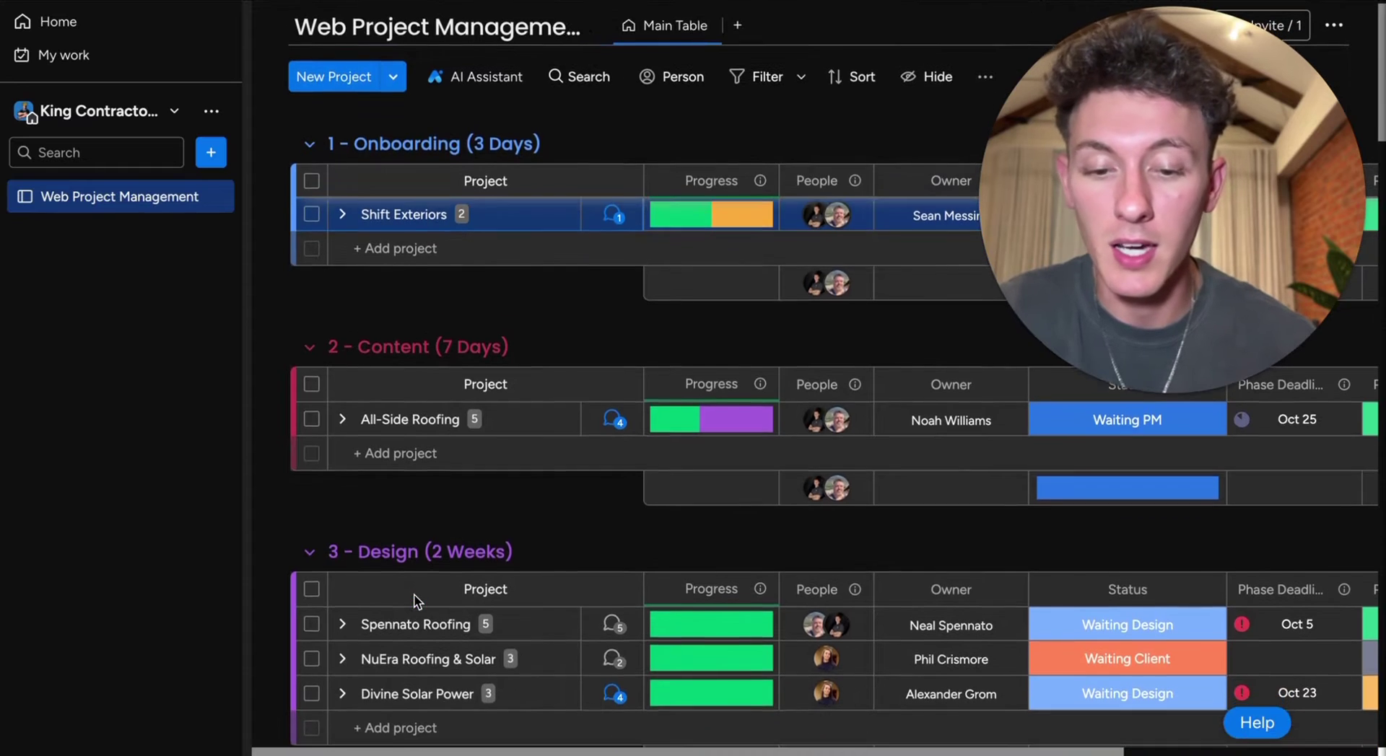
{"action": "scroll", "coordinate": [413, 595], "scroll_direction": "down", "scroll_amount": 3}
{"action": "scroll", "coordinate": [413, 595], "scroll_direction": "up", "scroll_amount": 5}
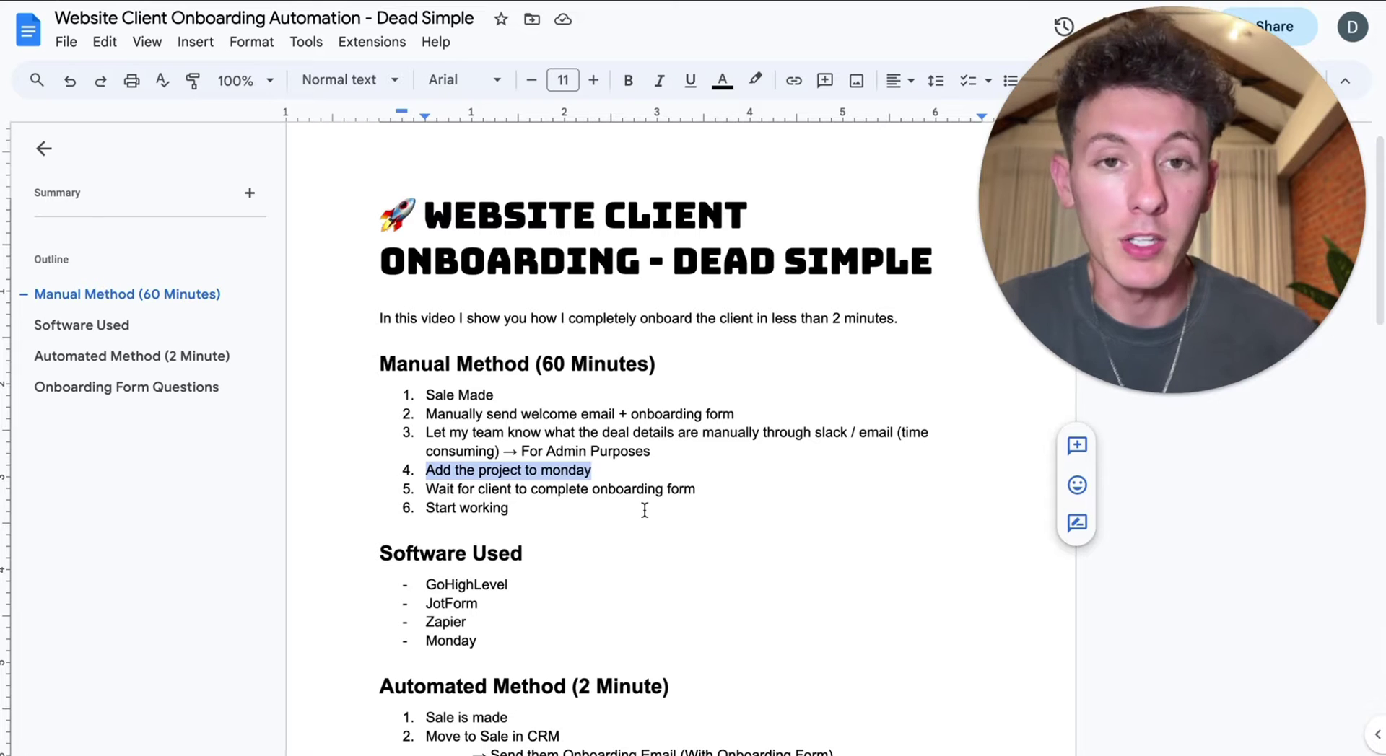
Return to the onboarding document and review the last Manual Method items, highlighting the wait for the client's onboarding form.
{"action": "left_click", "coordinate": [597, 489]}
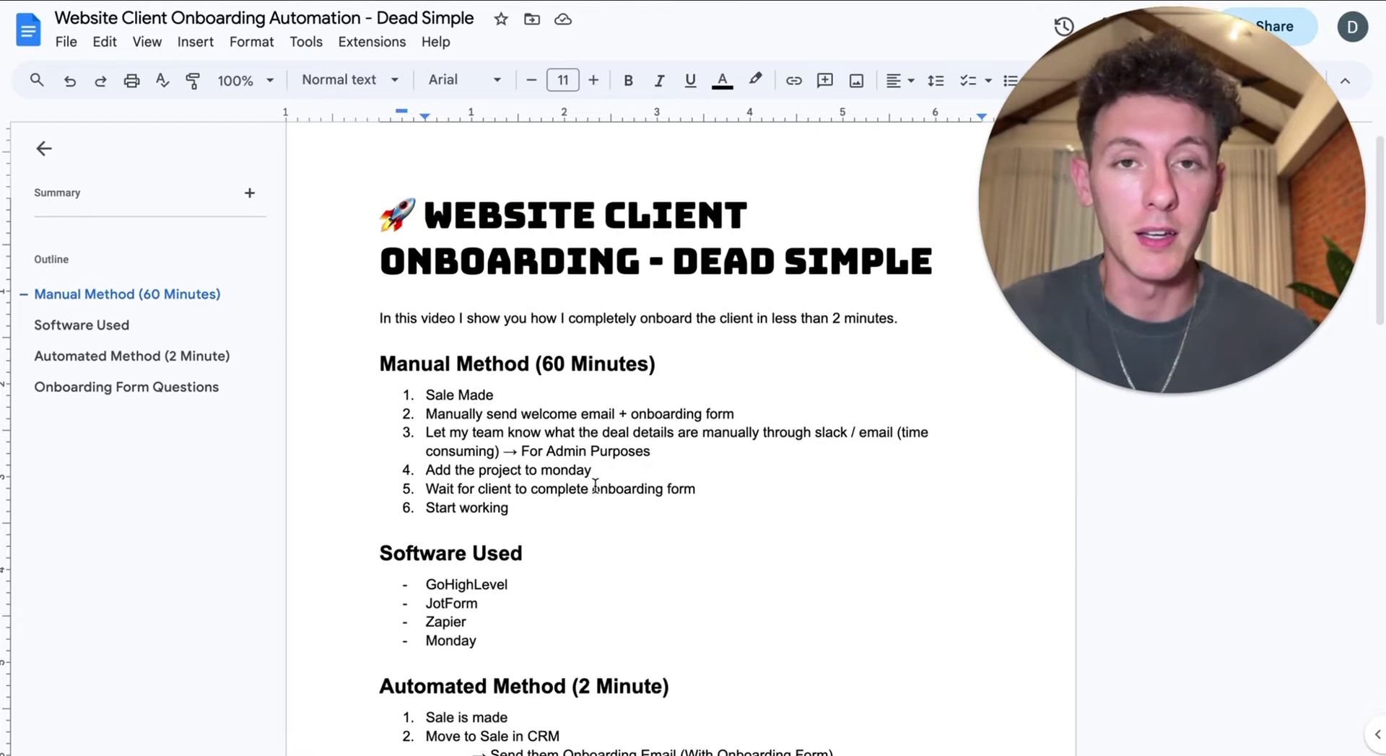
{"action": "scroll", "coordinate": [594, 486], "scroll_direction": "down", "scroll_amount": 2}
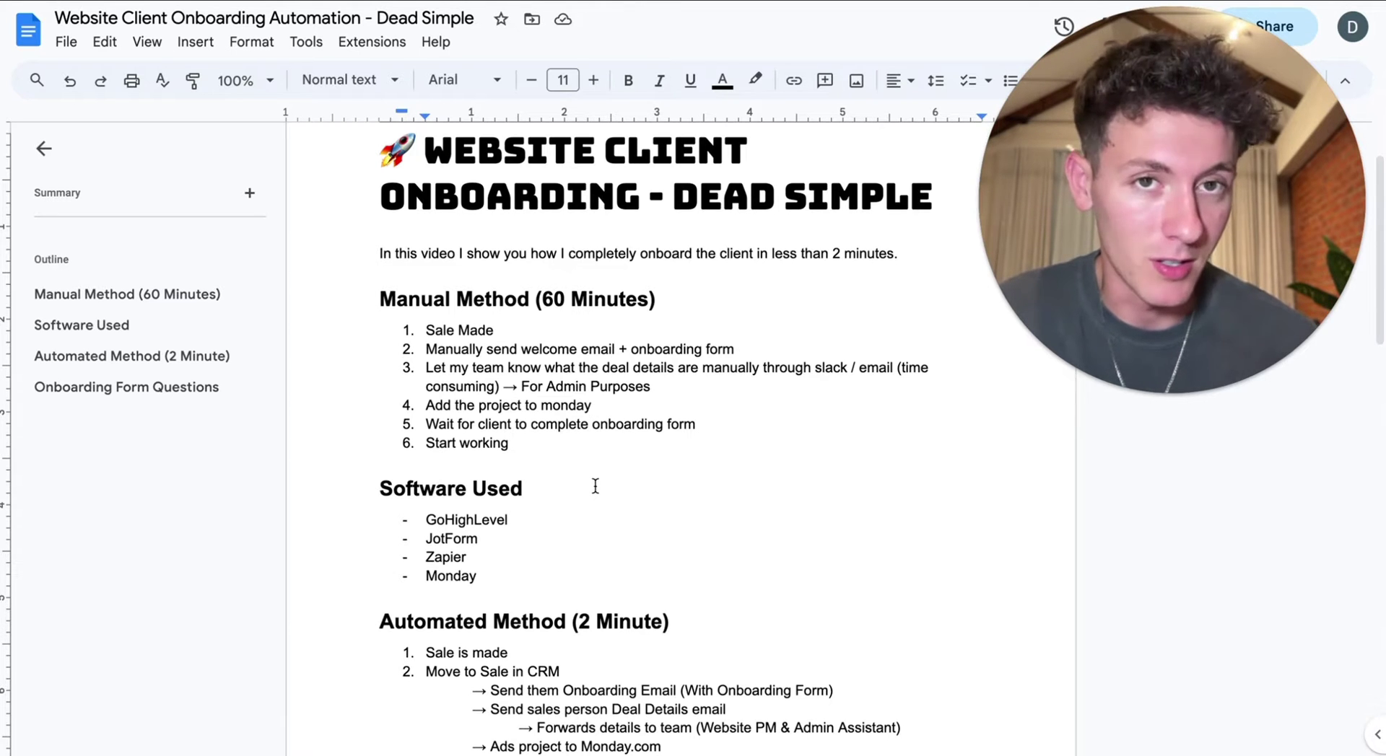
{"action": "scroll", "coordinate": [595, 486], "scroll_direction": "down", "scroll_amount": 1}
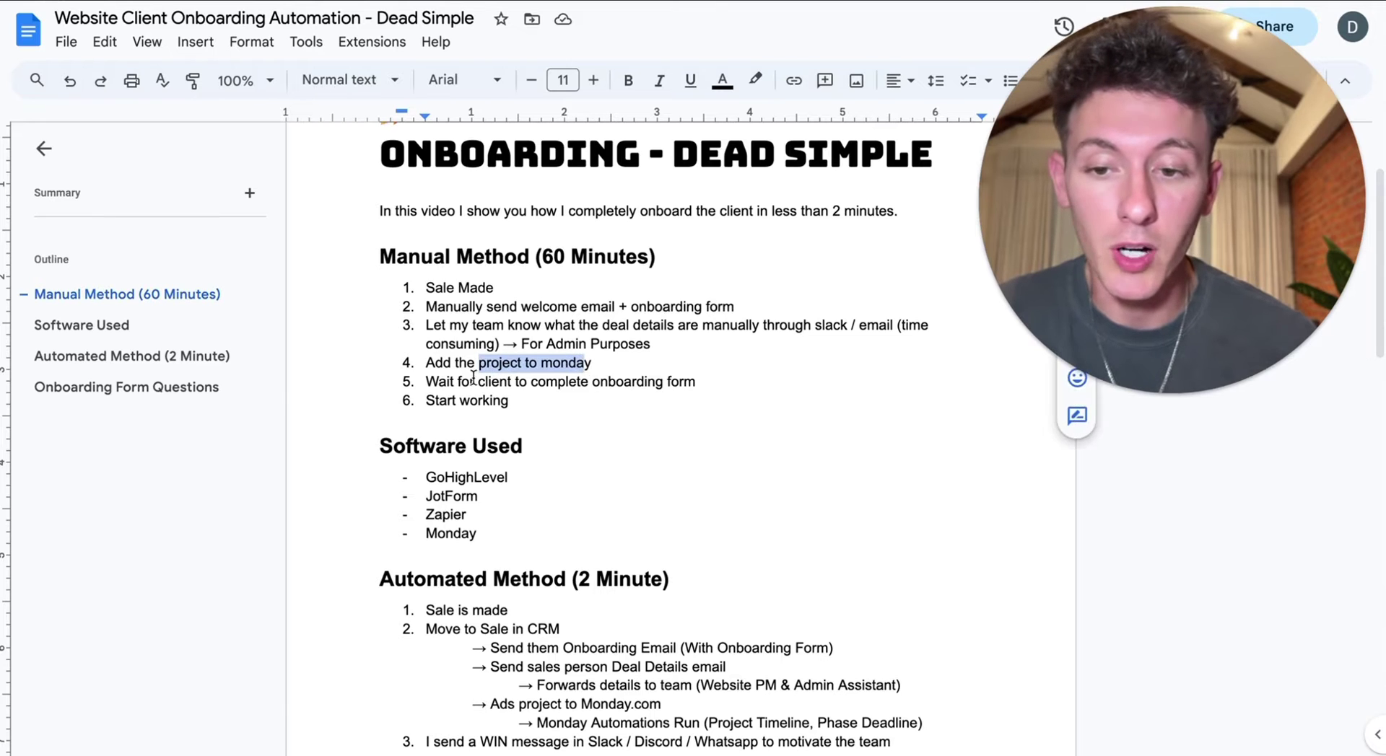
{"action": "left_click_drag", "start_coordinate": [447, 382], "coordinate": [693, 383]}
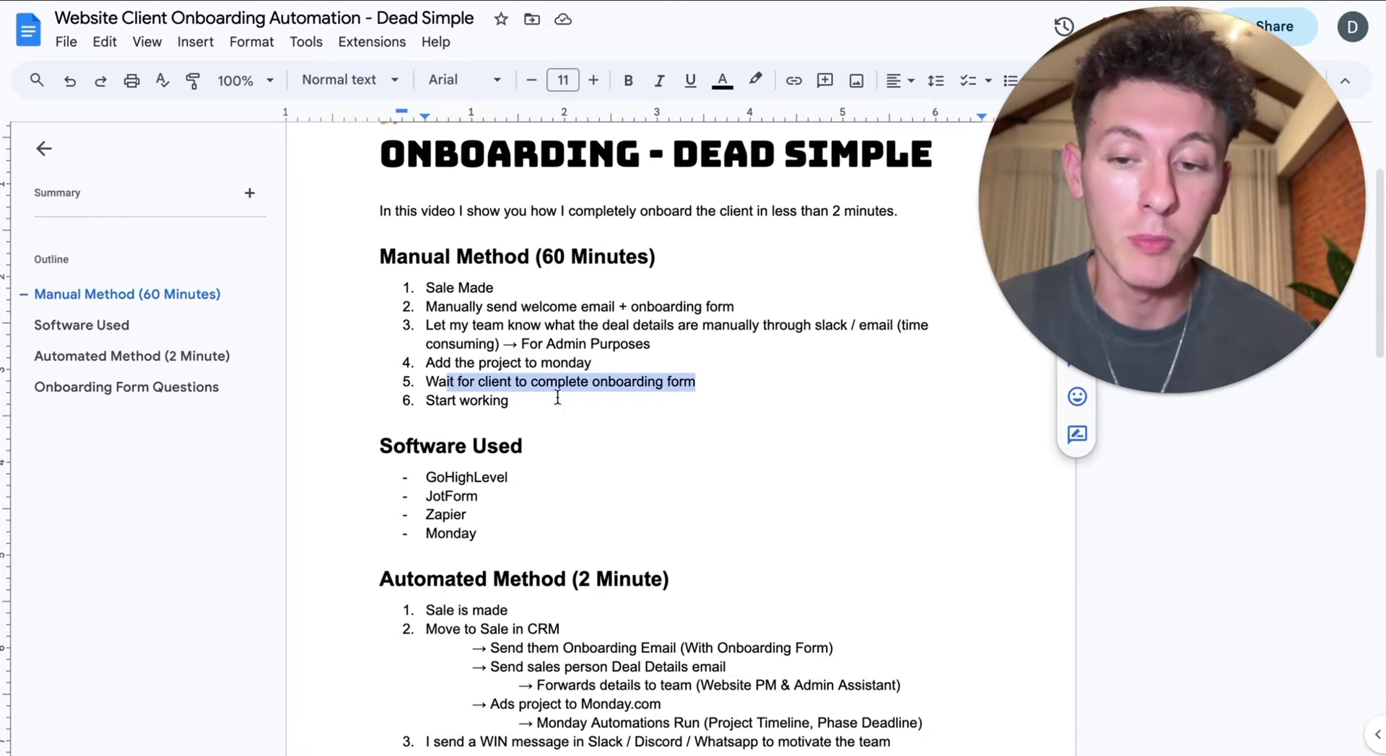
{"action": "left_click", "coordinate": [525, 400]}
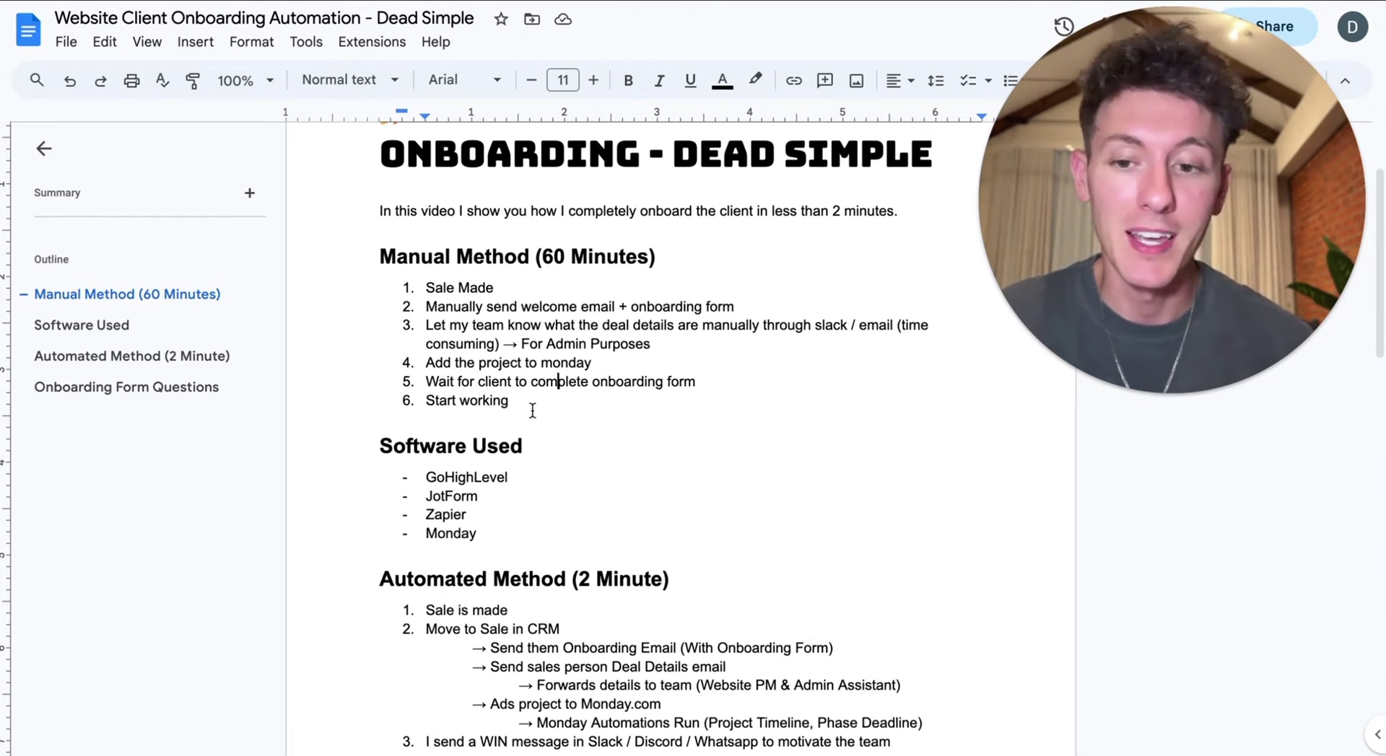
Review the Automated Method section, highlighting "Sale is made" and "Move to Sale in CRM".
{"action": "scroll", "coordinate": [533, 410], "scroll_direction": "down", "scroll_amount": 3}
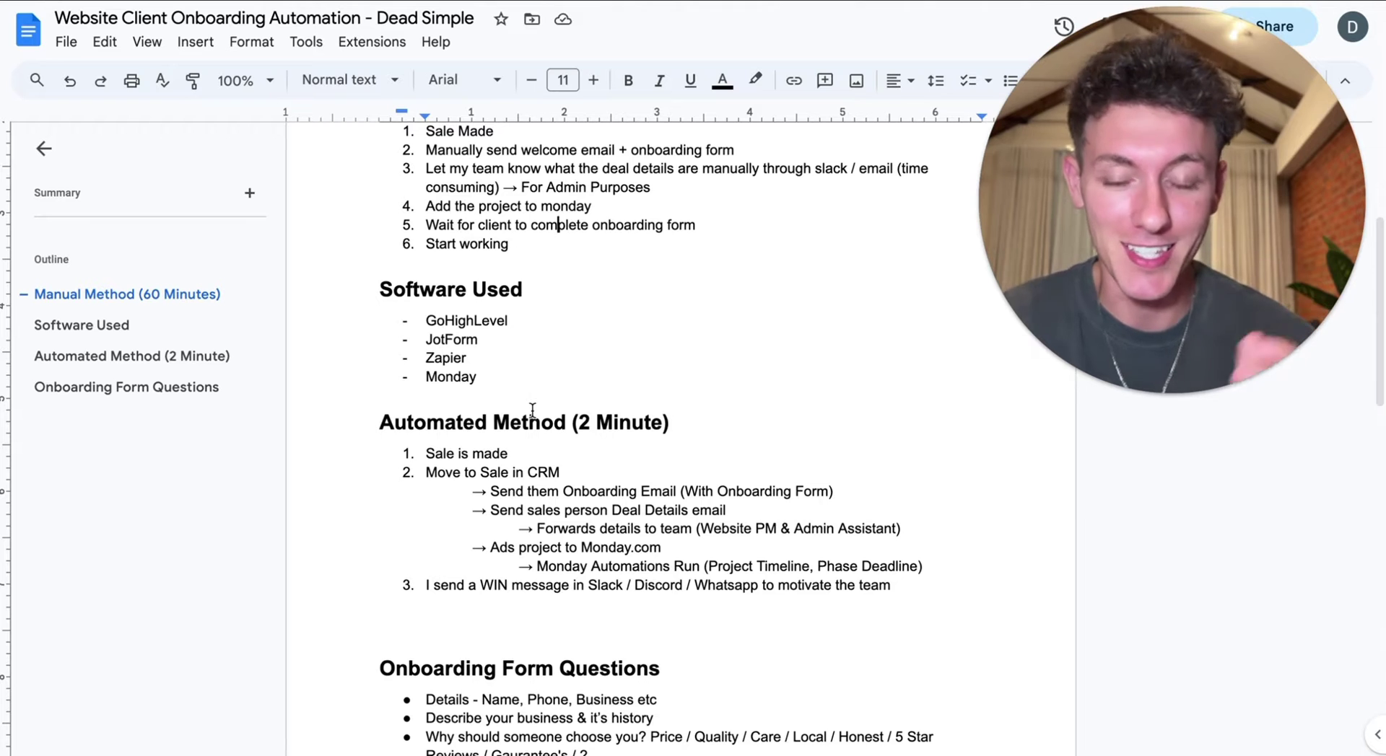
{"action": "scroll", "coordinate": [532, 410], "scroll_direction": "down", "scroll_amount": 1}
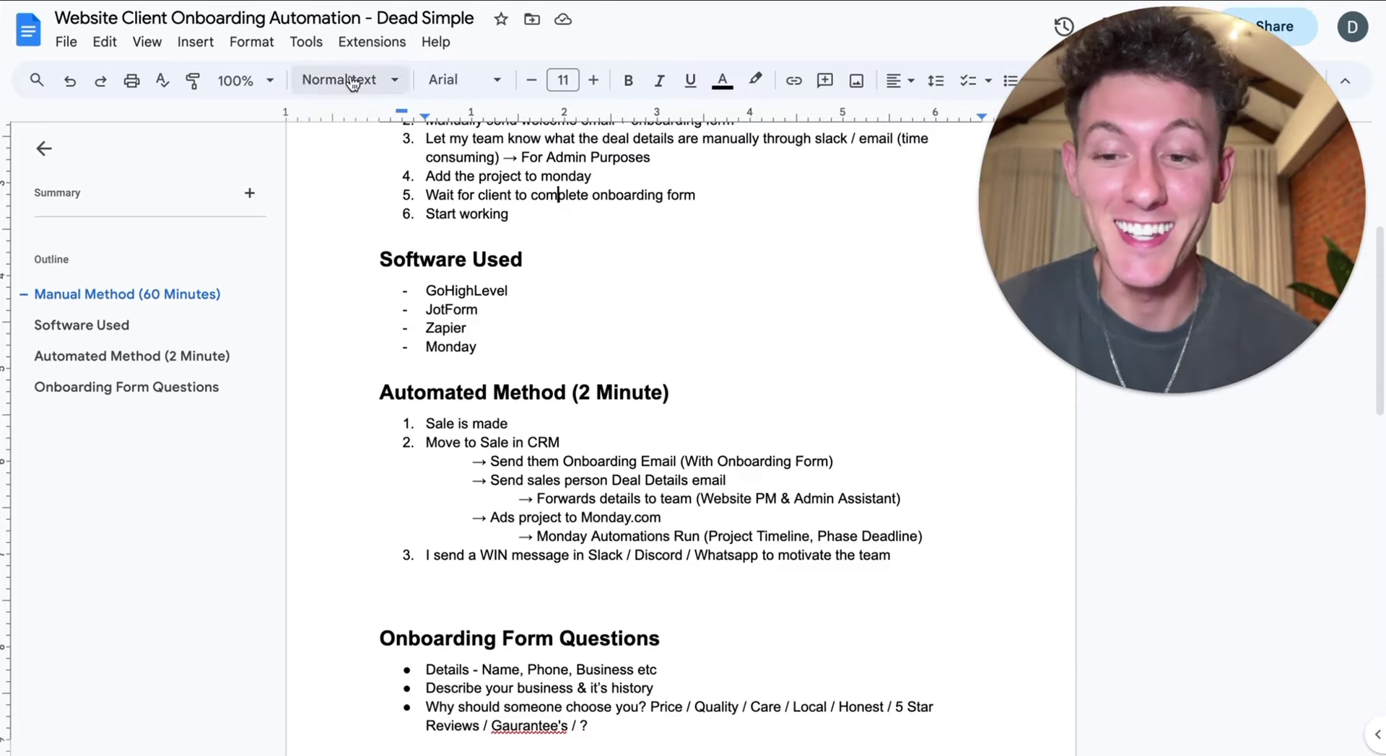
{"action": "triple_click", "coordinate": [492, 422]}
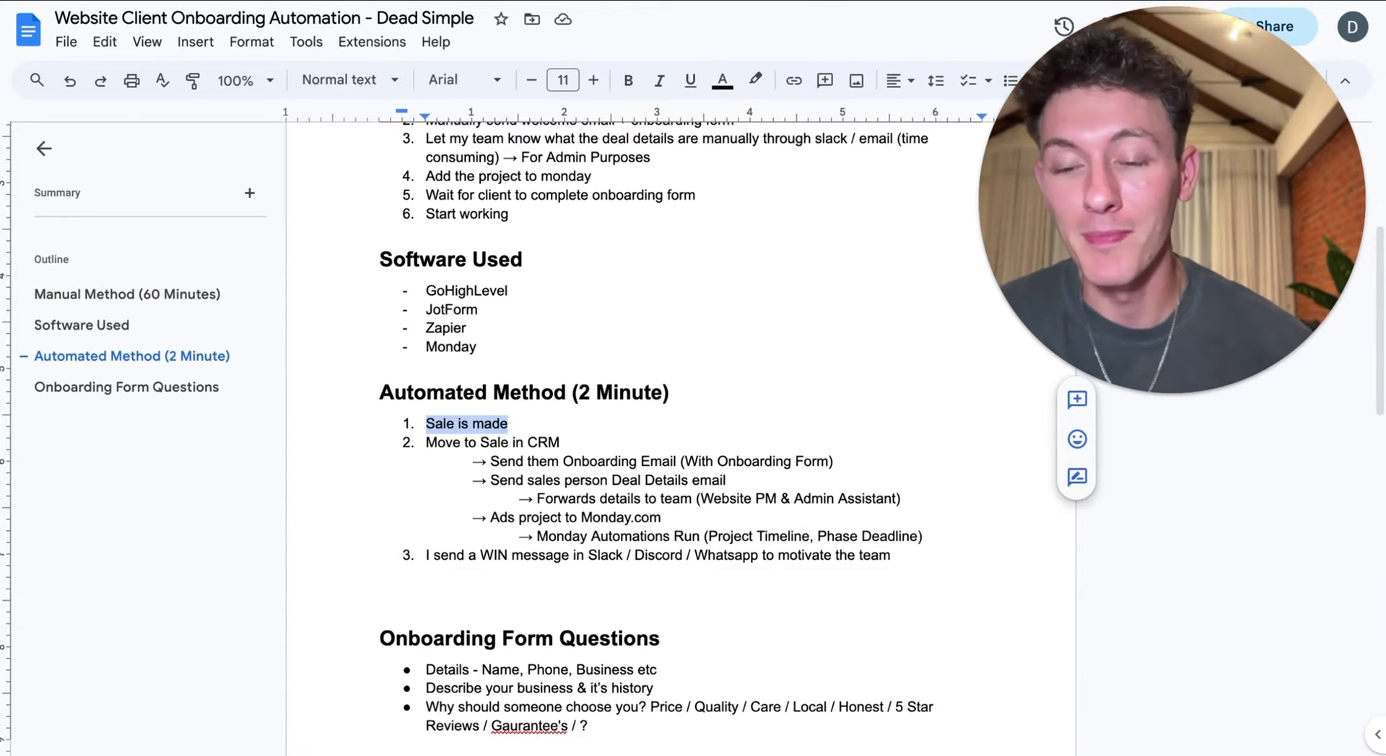
{"action": "left_click_drag", "start_coordinate": [435, 442], "coordinate": [559, 443]}
{"action": "left_click", "coordinate": [560, 442]}
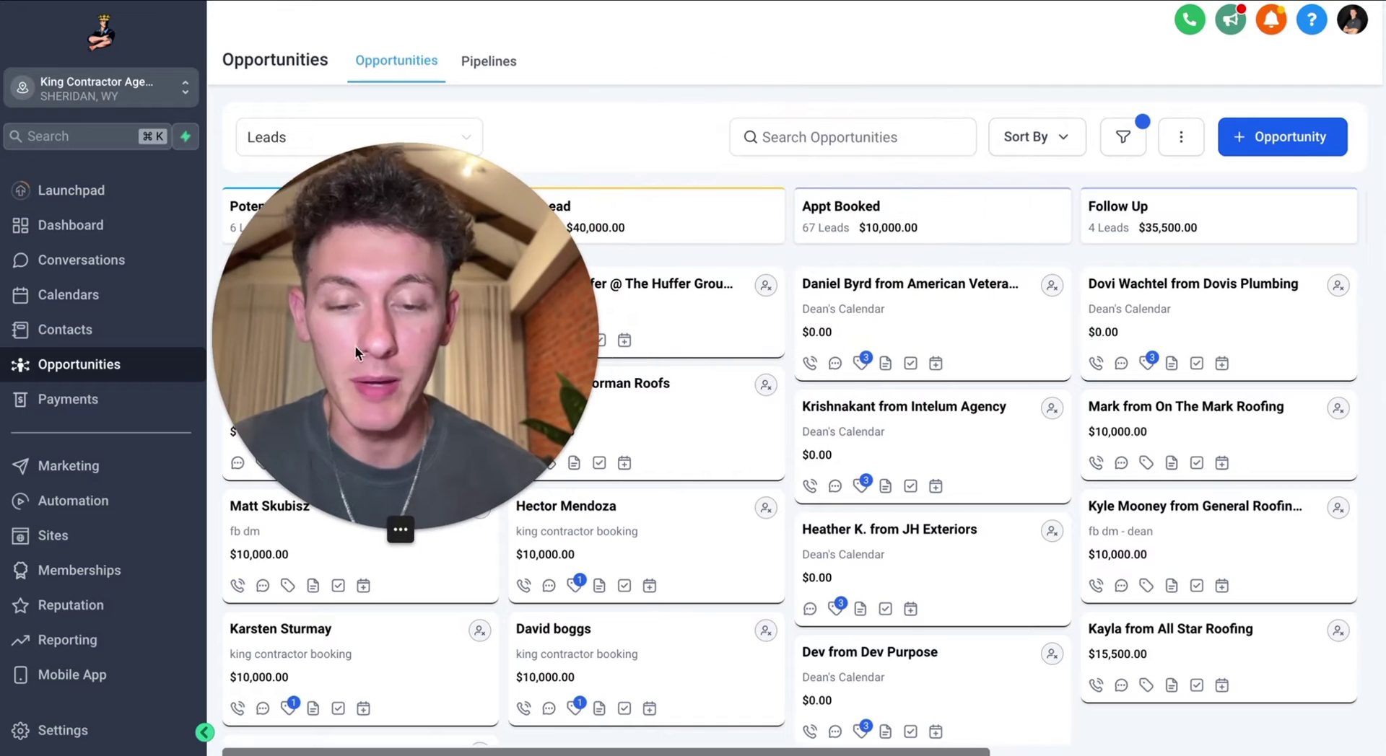
Look through the stages and opportunity cards of the Leads pipeline in the GoHighLevel CRM.
{"action": "scroll", "coordinate": [894, 488], "scroll_direction": "down", "scroll_amount": 1}
{"action": "scroll", "coordinate": [893, 488], "scroll_direction": "down", "scroll_amount": 1}
{"action": "scroll", "coordinate": [894, 488], "scroll_direction": "up", "scroll_amount": 2}
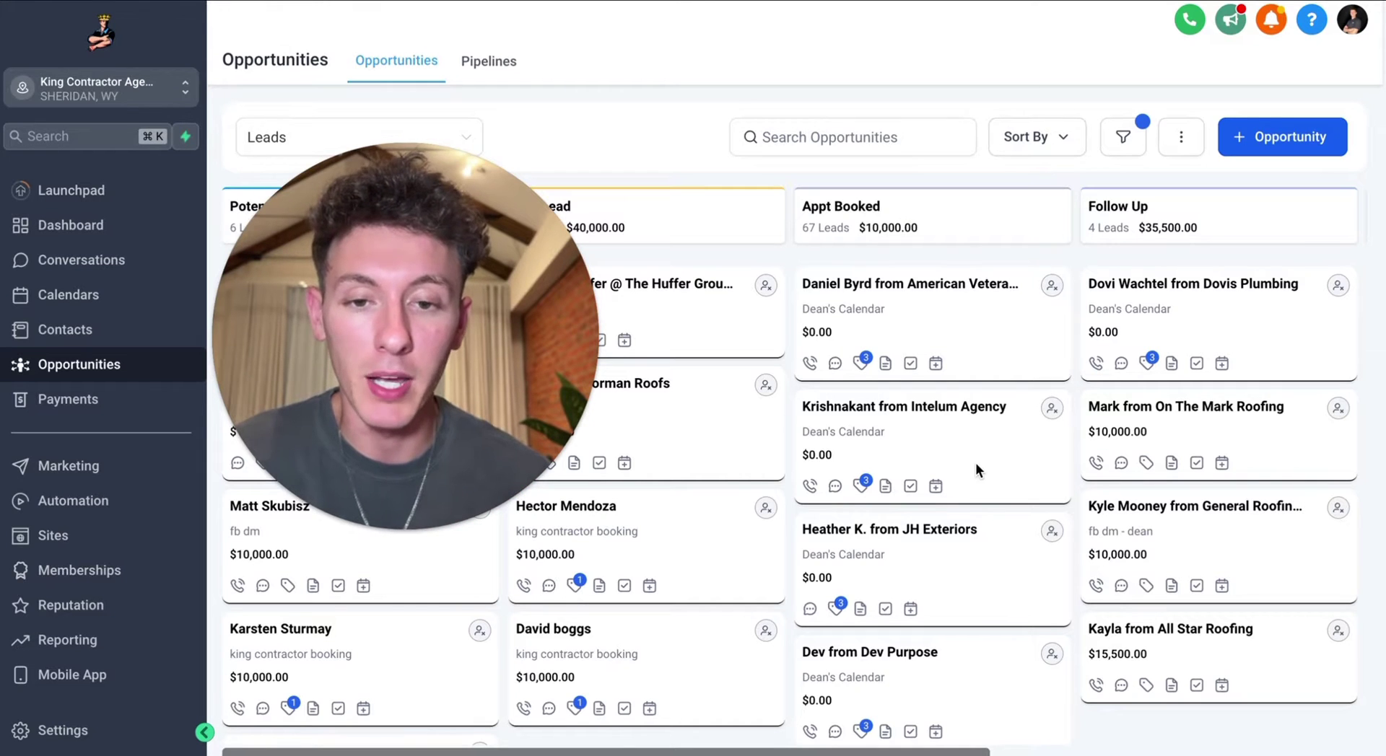
{"action": "scroll", "coordinate": [976, 462], "scroll_direction": "down", "scroll_amount": 1}
{"action": "scroll", "coordinate": [976, 462], "scroll_direction": "down", "scroll_amount": 1}
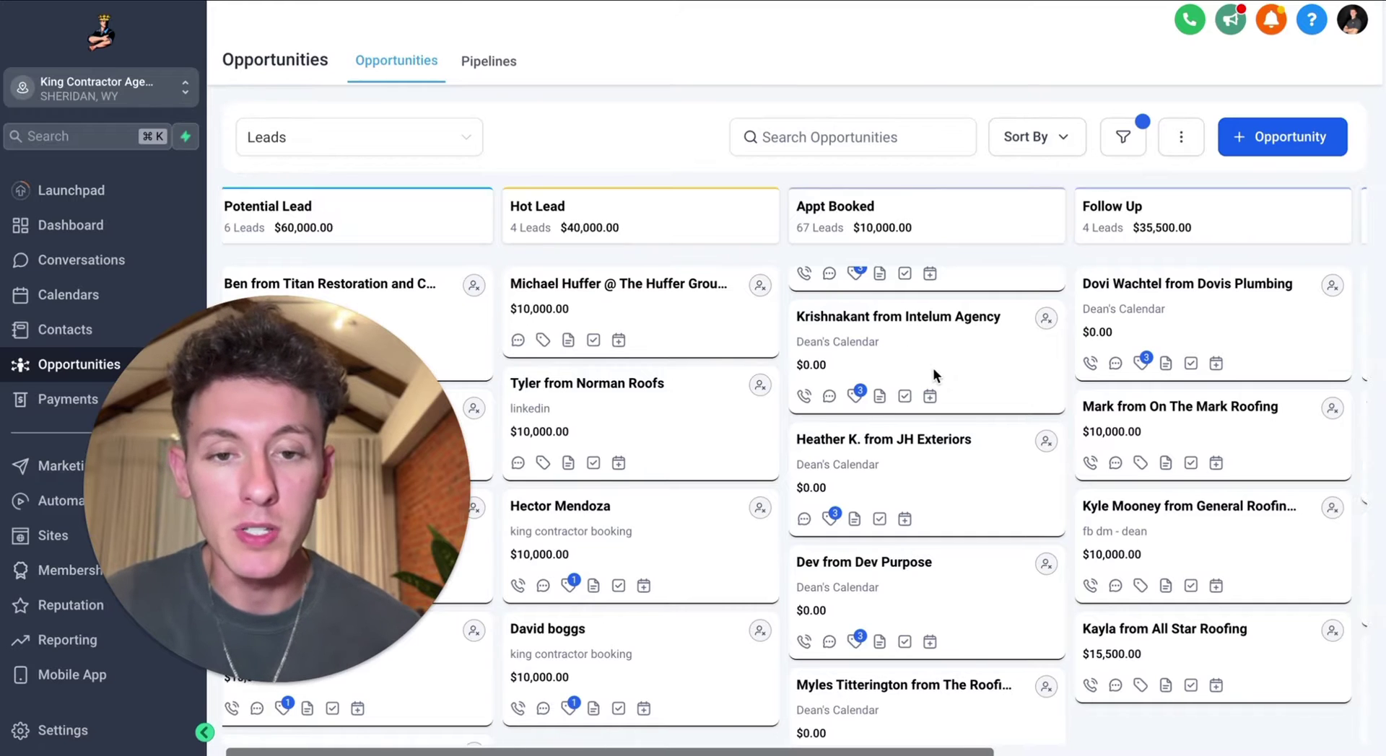
{"action": "scroll", "coordinate": [933, 368], "scroll_direction": "right", "scroll_amount": 4}
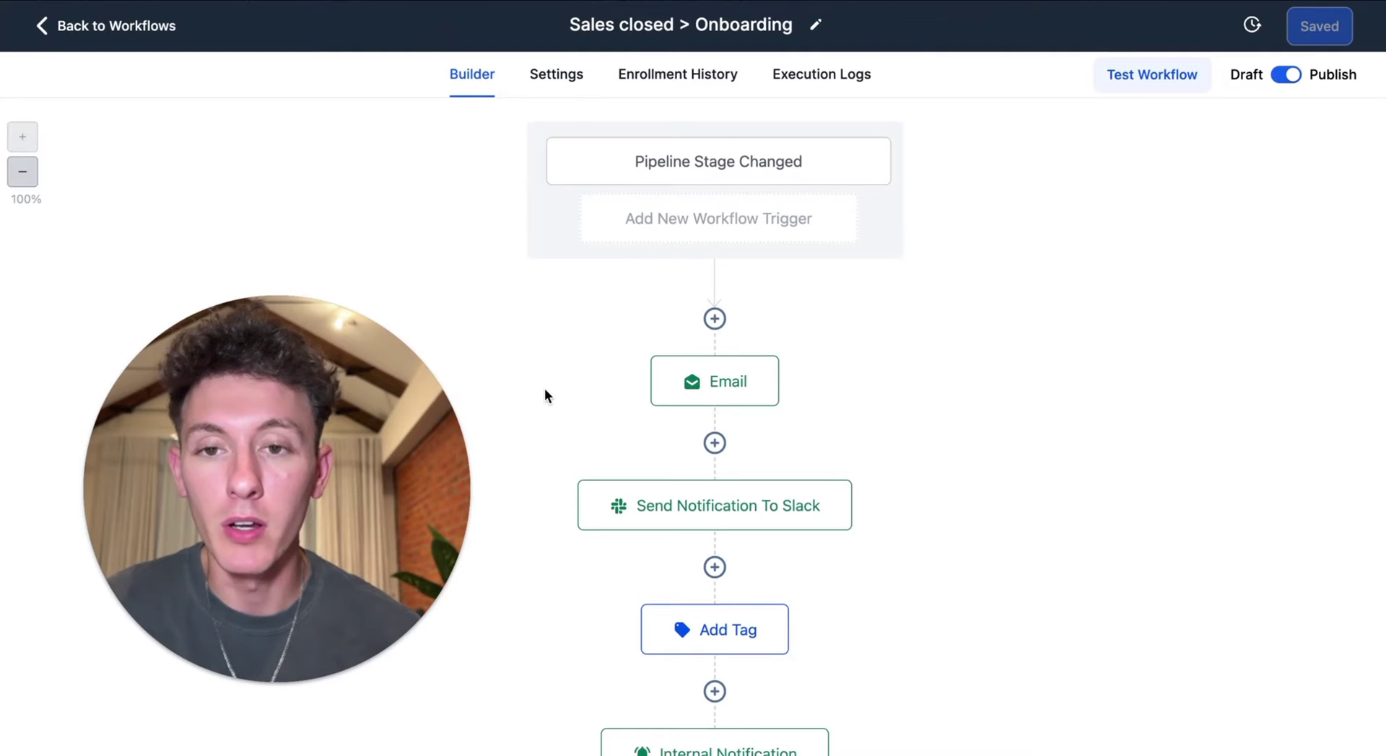
Examine the Sales closed > Onboarding workflow, including its Pipeline Stage Changed trigger and the welcome email message.
{"action": "scroll", "coordinate": [613, 236], "scroll_direction": "down", "scroll_amount": 3}
{"action": "scroll", "coordinate": [609, 235], "scroll_direction": "up", "scroll_amount": 3}
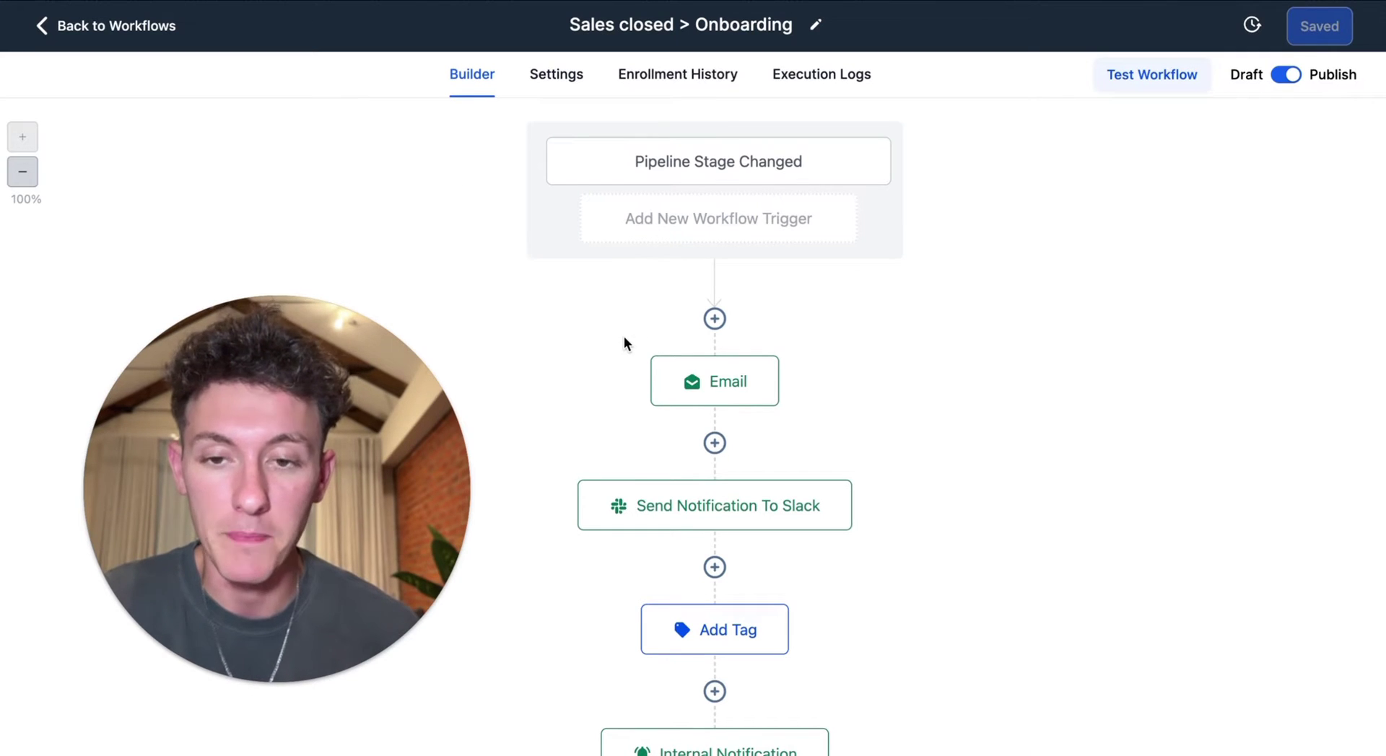
{"action": "left_click", "coordinate": [693, 177]}
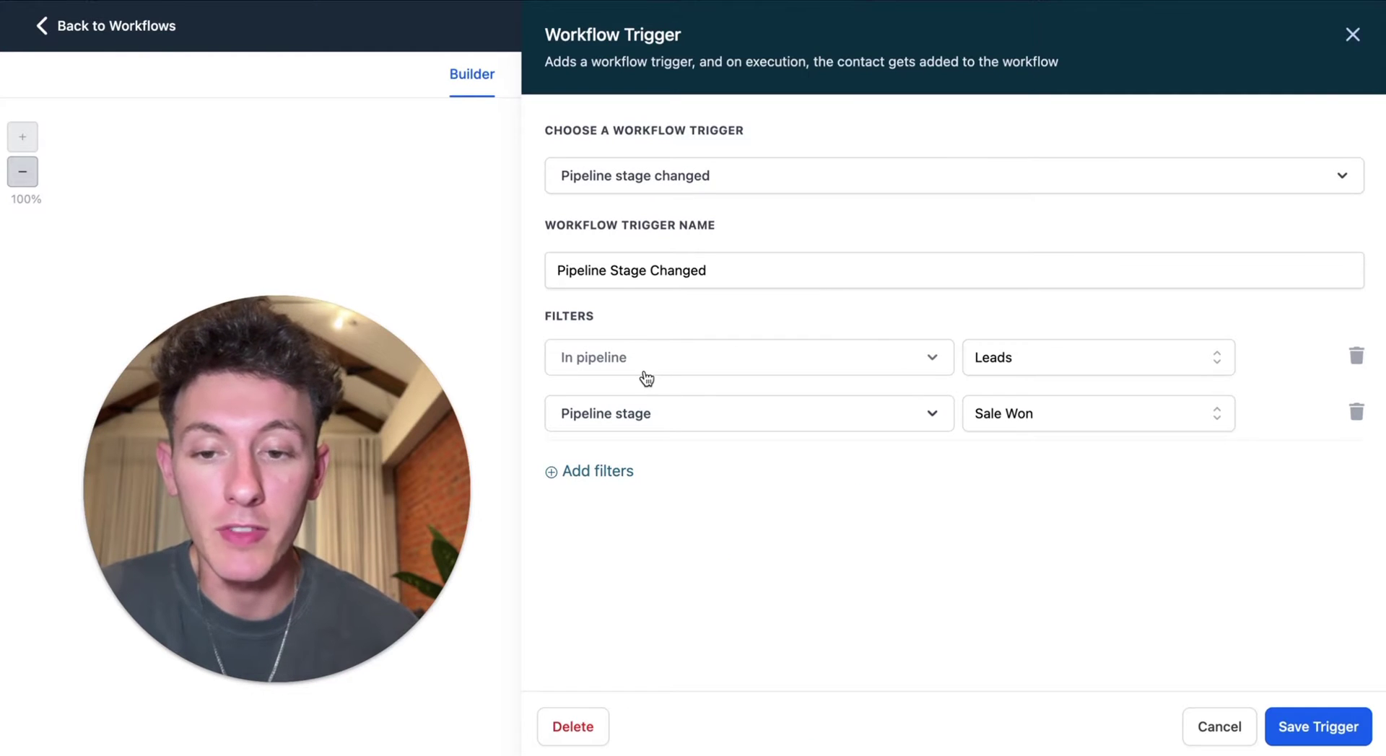
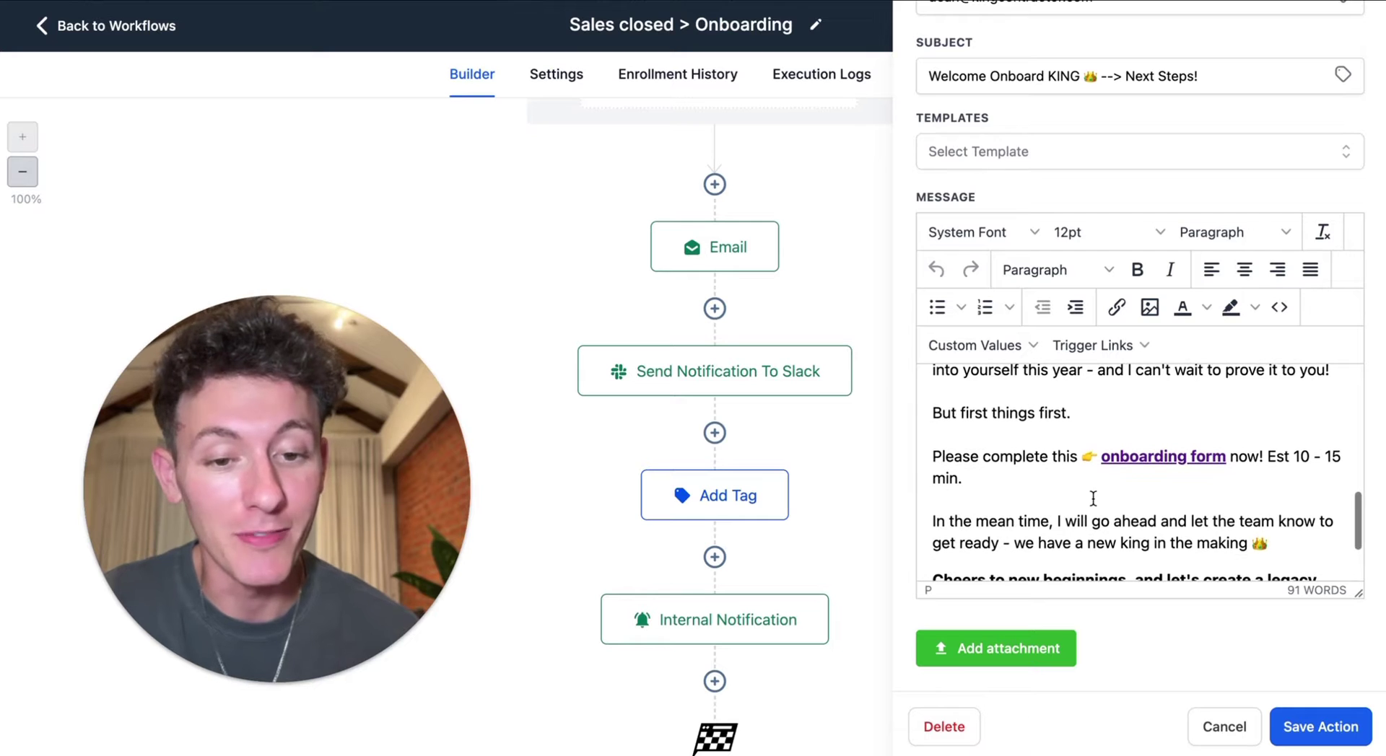
{"action": "scroll", "coordinate": [1092, 498], "scroll_direction": "down", "scroll_amount": 2}
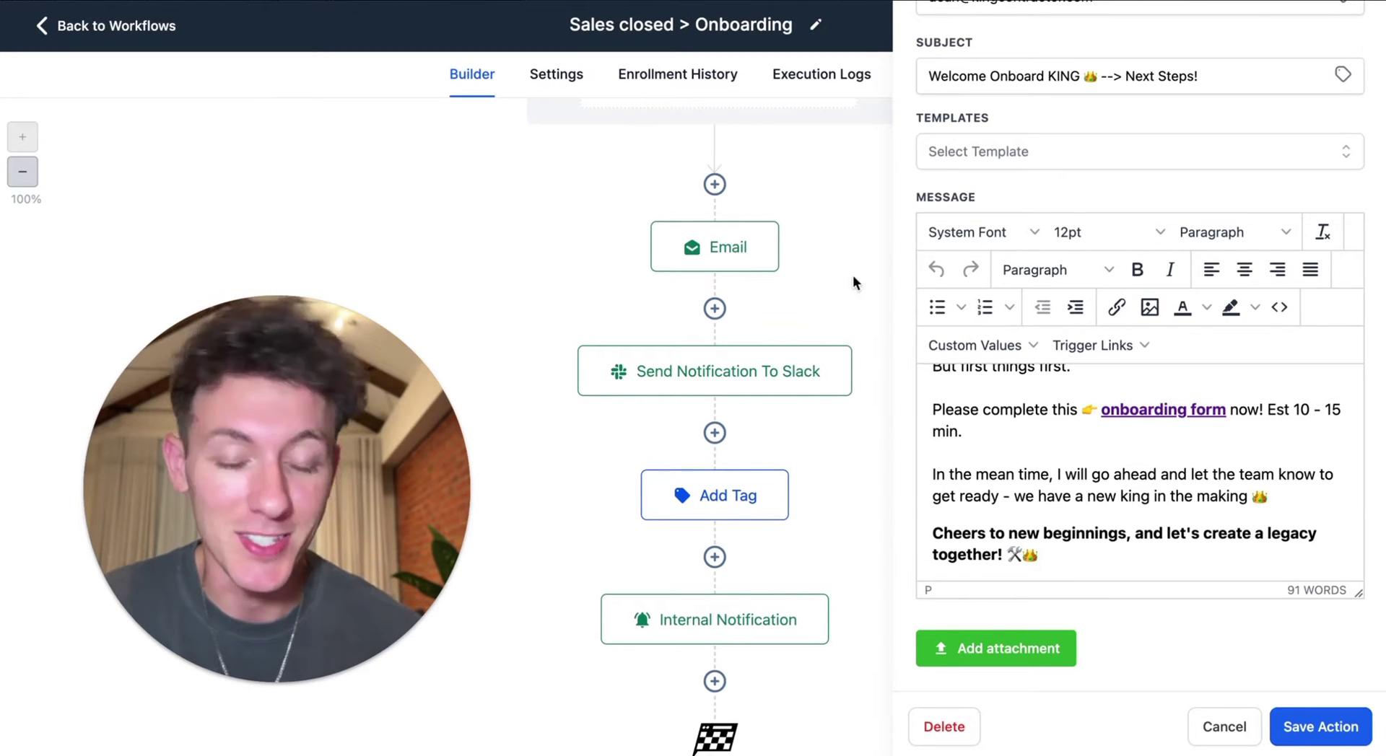
Inspect the Send Notification To Slack action's message, highlighting the contact and company placeholders and the instruction to the closer.
{"action": "left_click", "coordinate": [715, 390]}
{"action": "scroll", "coordinate": [1137, 552], "scroll_direction": "down", "scroll_amount": 2}
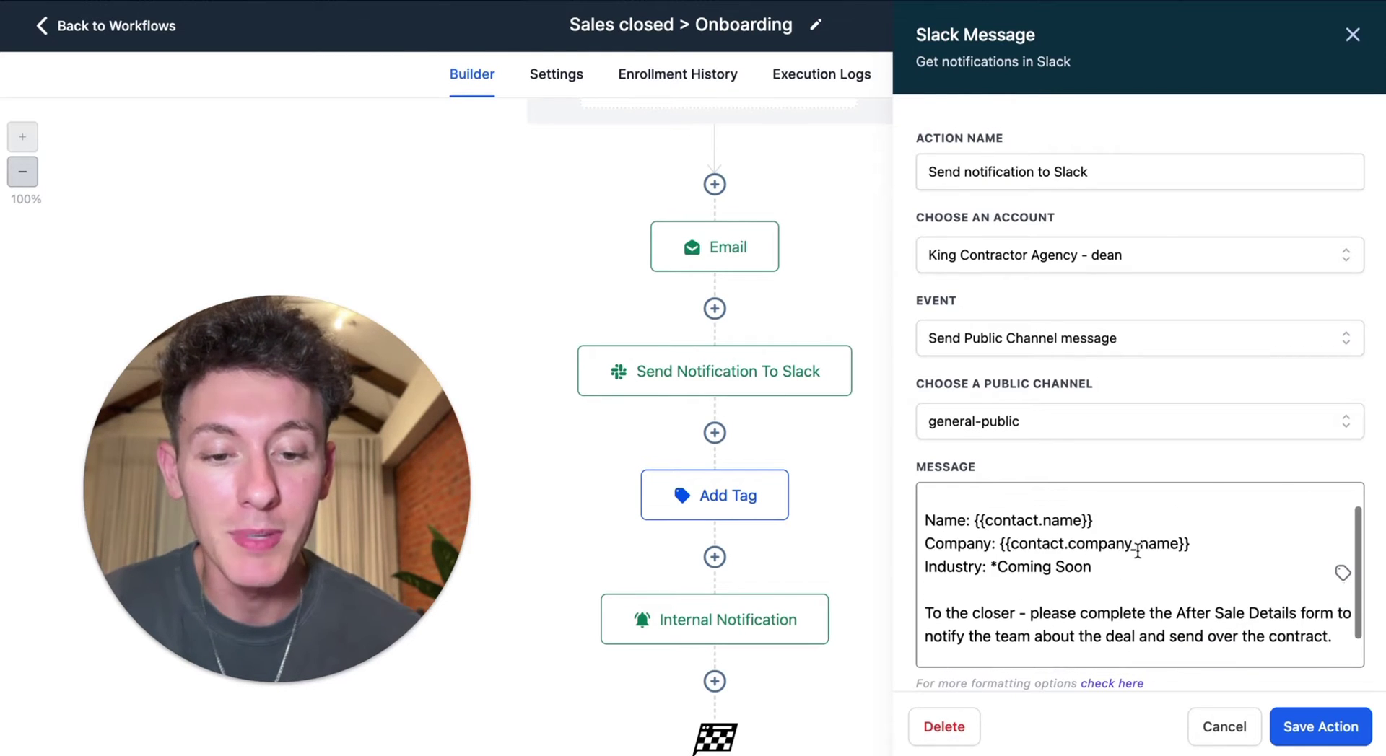
{"action": "scroll", "coordinate": [1137, 552], "scroll_direction": "up", "scroll_amount": 1}
{"action": "left_click_drag", "start_coordinate": [985, 529], "coordinate": [1078, 529]}
{"action": "left_click_drag", "start_coordinate": [1006, 553], "coordinate": [1157, 553]}
{"action": "scroll", "coordinate": [1031, 599], "scroll_direction": "down", "scroll_amount": 2}
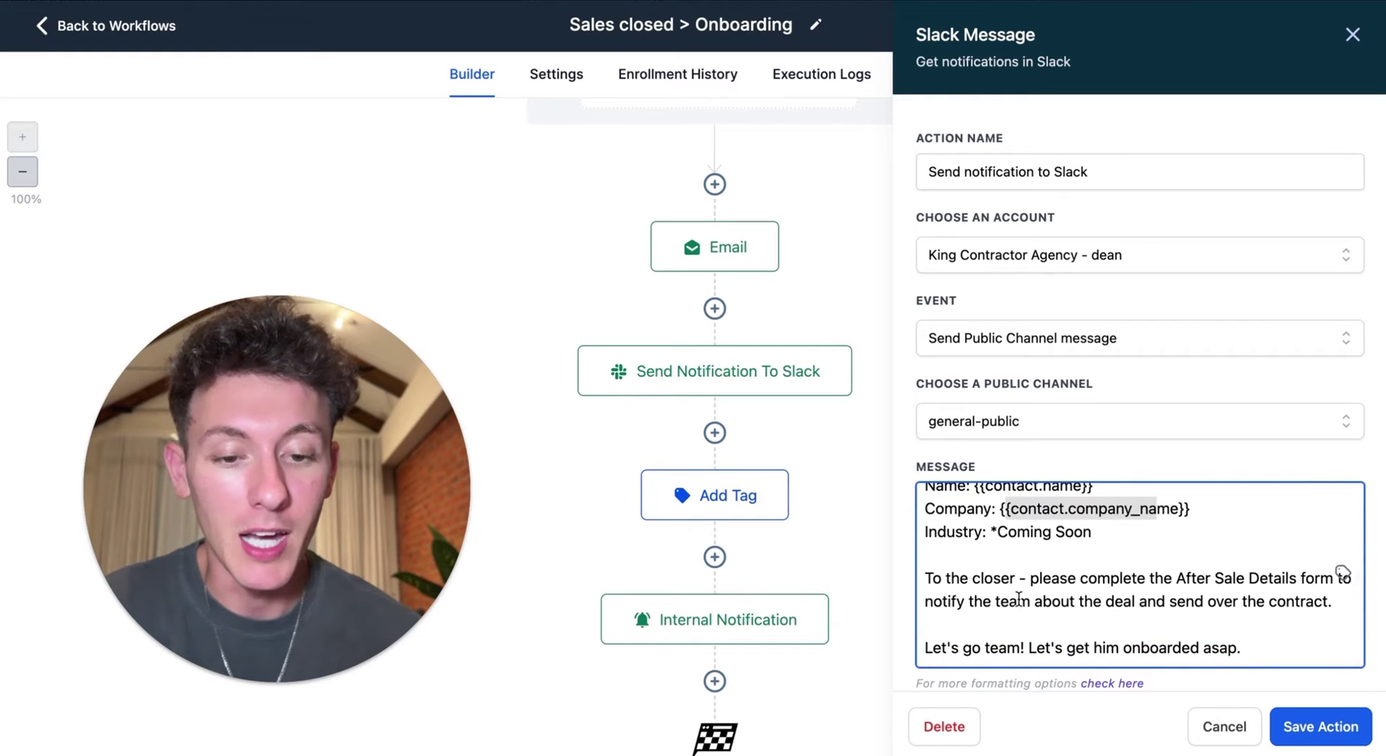
{"action": "left_click_drag", "start_coordinate": [982, 580], "coordinate": [1126, 602]}
{"action": "left_click", "coordinate": [1146, 598]}
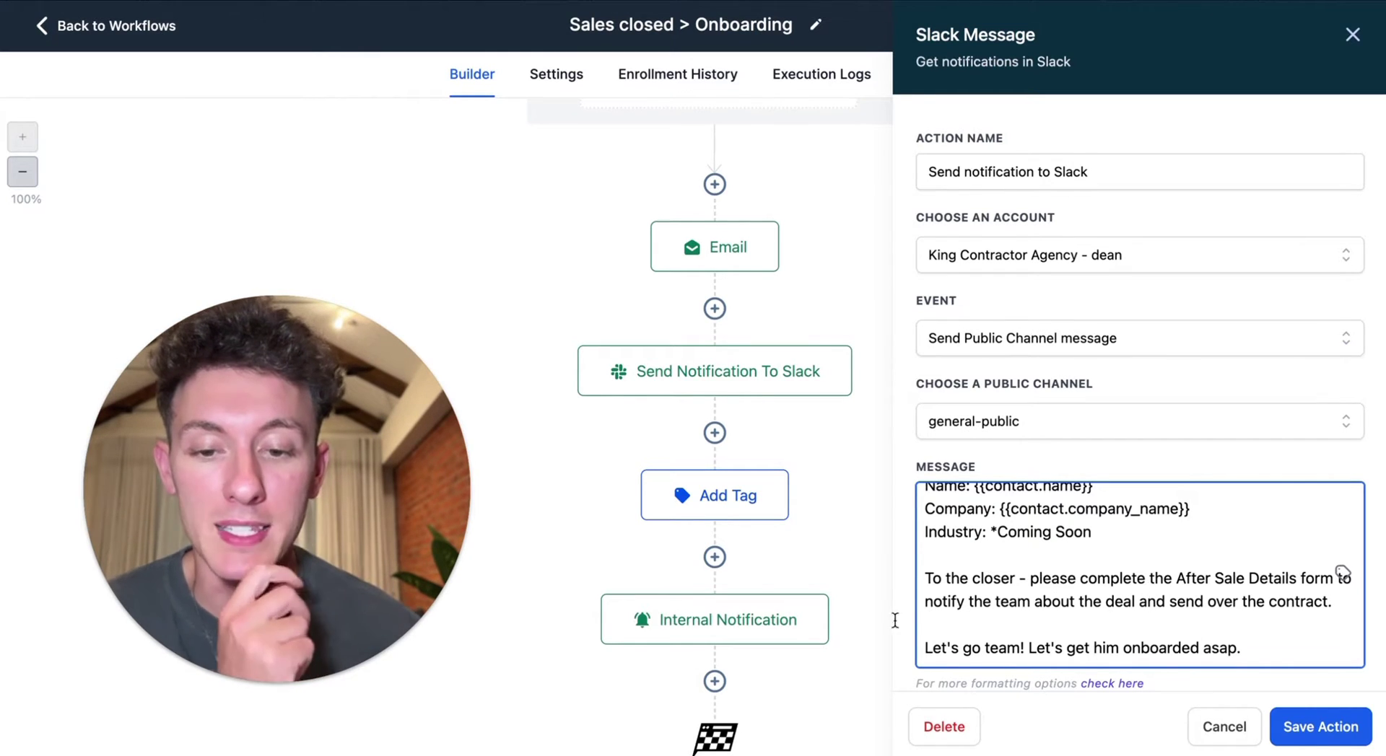
{"action": "scroll", "coordinate": [747, 598], "scroll_direction": "down", "scroll_amount": 1}
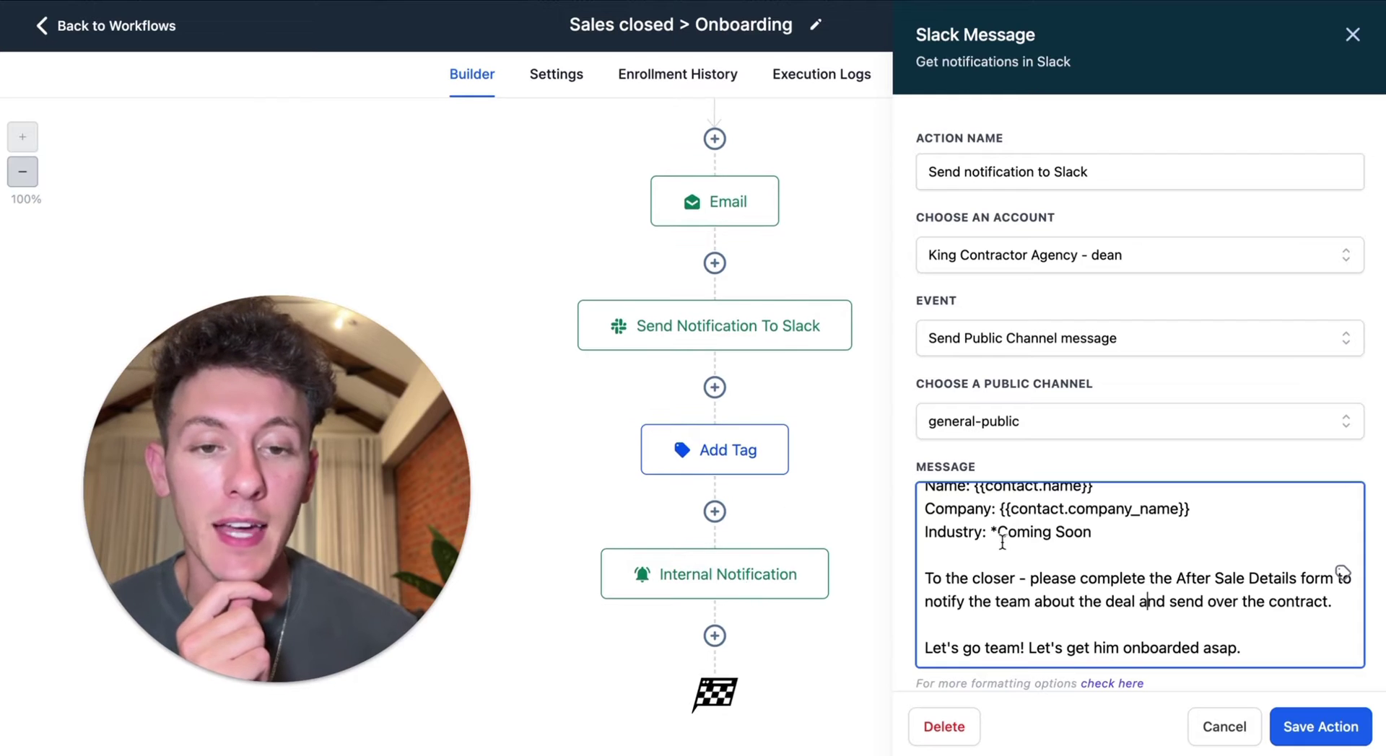
{"action": "scroll", "coordinate": [1002, 543], "scroll_direction": "up", "scroll_amount": 2}
Inspect the workflow's Internal Notification settings and reread the welcome email's message with the onboarding form link.
{"action": "left_click", "coordinate": [722, 568]}
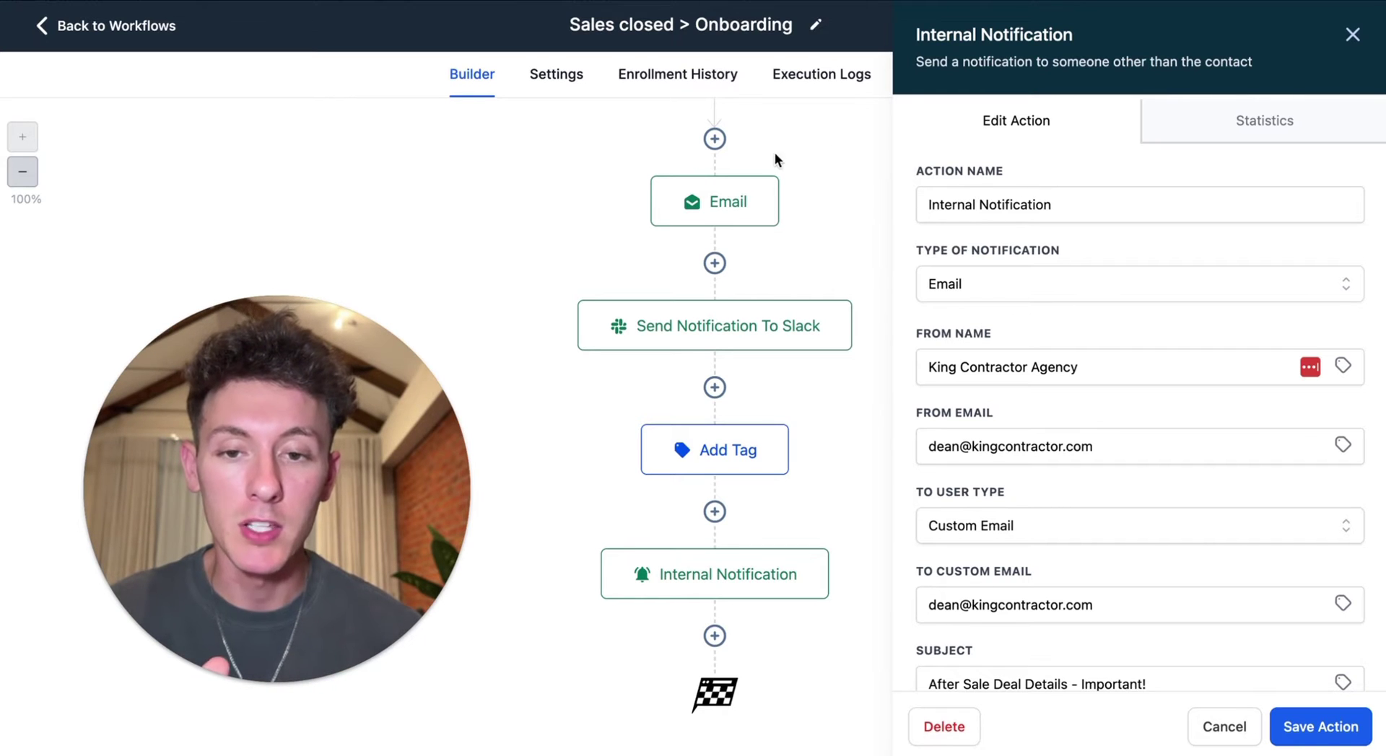
{"action": "left_click", "coordinate": [719, 201]}
{"action": "scroll", "coordinate": [1053, 349], "scroll_direction": "down", "scroll_amount": 10}
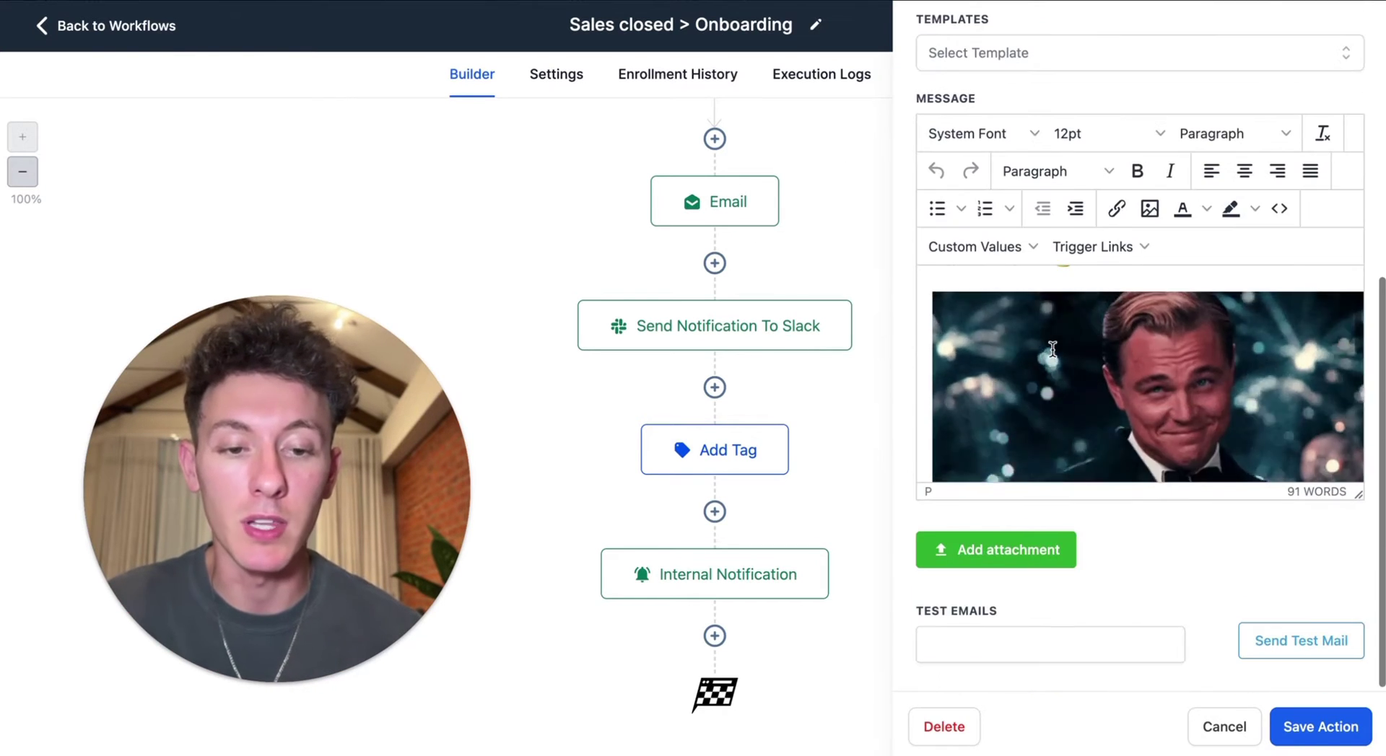
{"action": "scroll", "coordinate": [1053, 349], "scroll_direction": "down", "scroll_amount": 5}
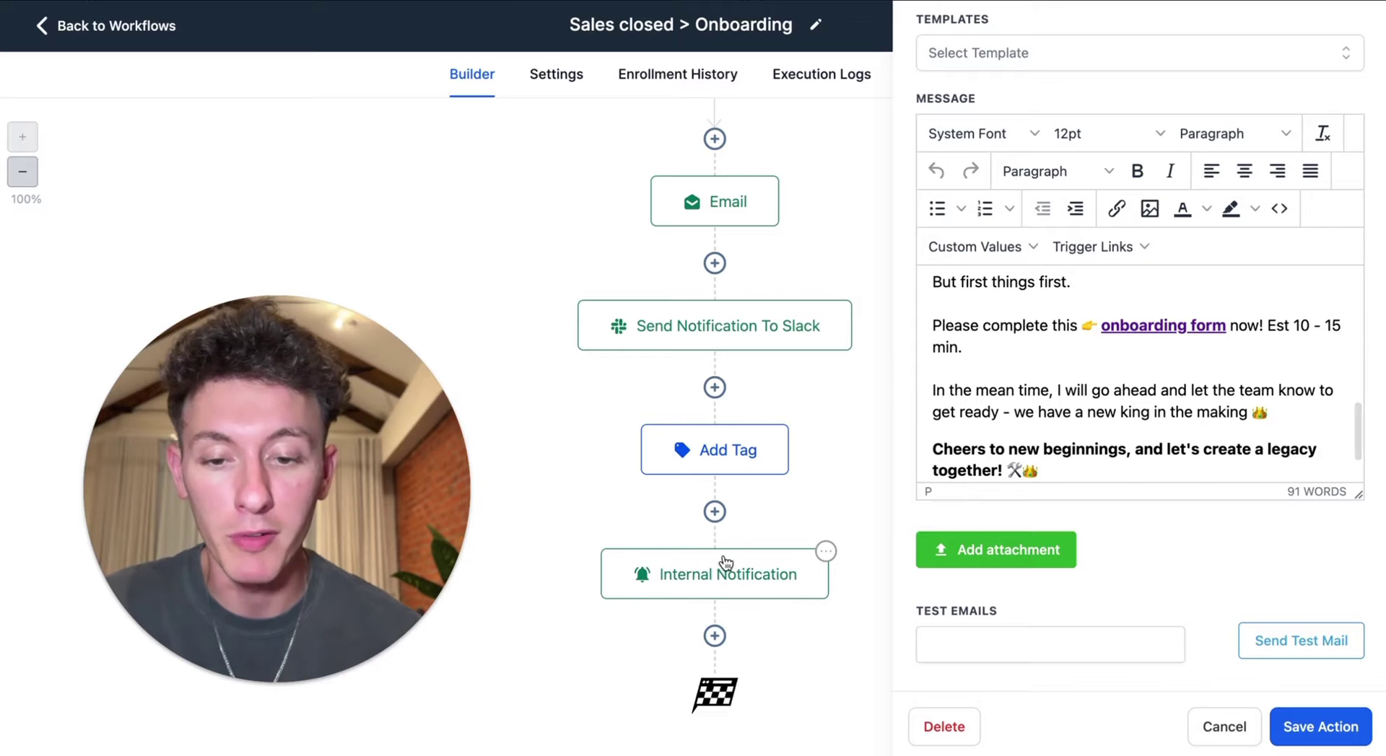
Inspect the Internal Notification's recipient settings and After Sale Deal Details message, highlighting the contact name and company name placeholders.
{"action": "left_click", "coordinate": [697, 578]}
{"action": "scroll", "coordinate": [1033, 351], "scroll_direction": "down", "scroll_amount": 4}
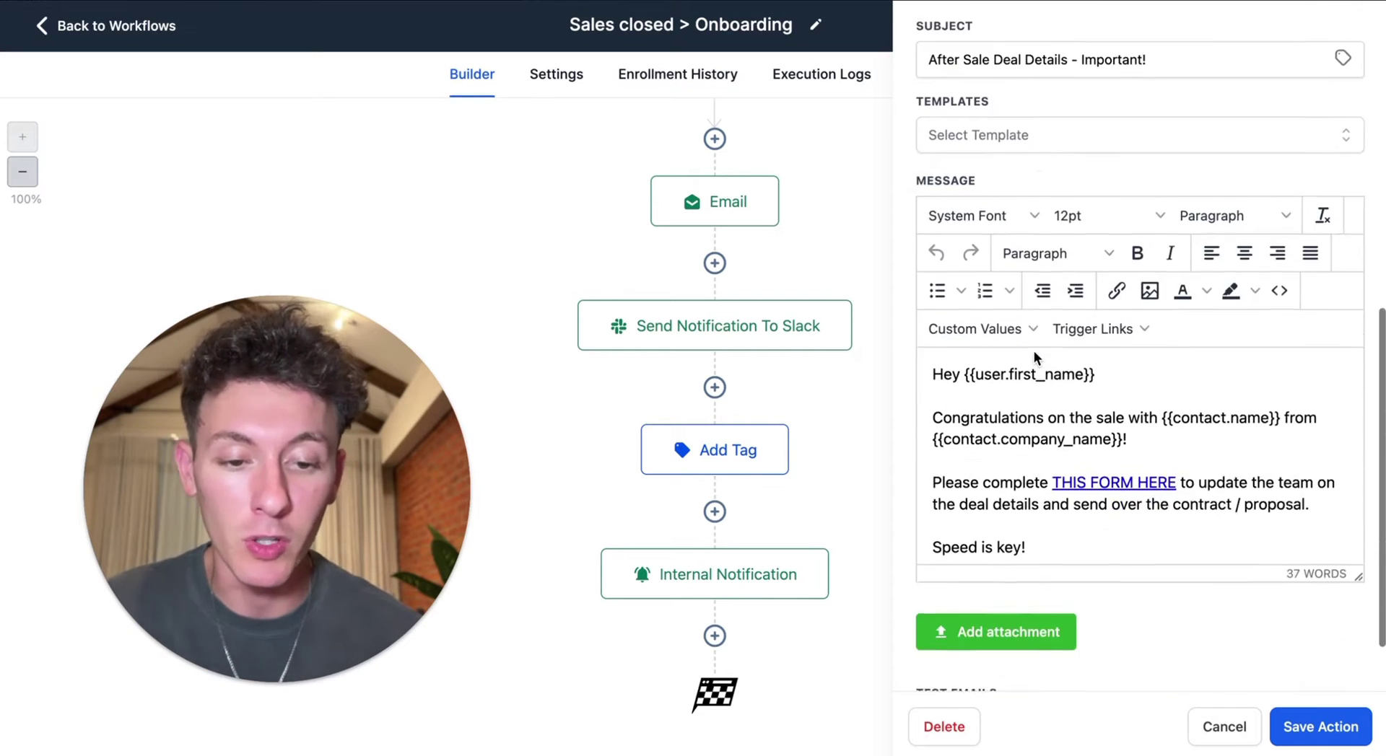
{"action": "scroll", "coordinate": [1034, 350], "scroll_direction": "up", "scroll_amount": 5}
{"action": "scroll", "coordinate": [1034, 351], "scroll_direction": "up", "scroll_amount": 1}
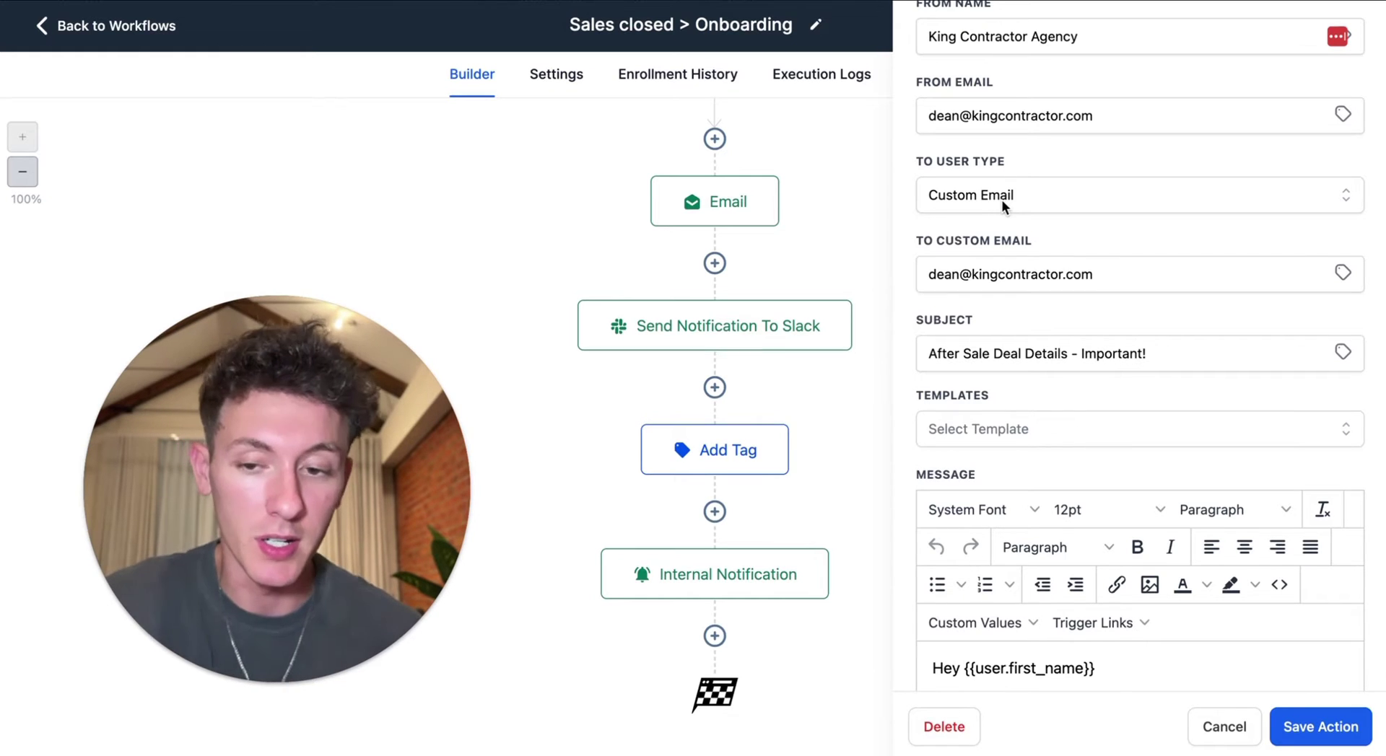
{"action": "scroll", "coordinate": [1051, 349], "scroll_direction": "down", "scroll_amount": 5}
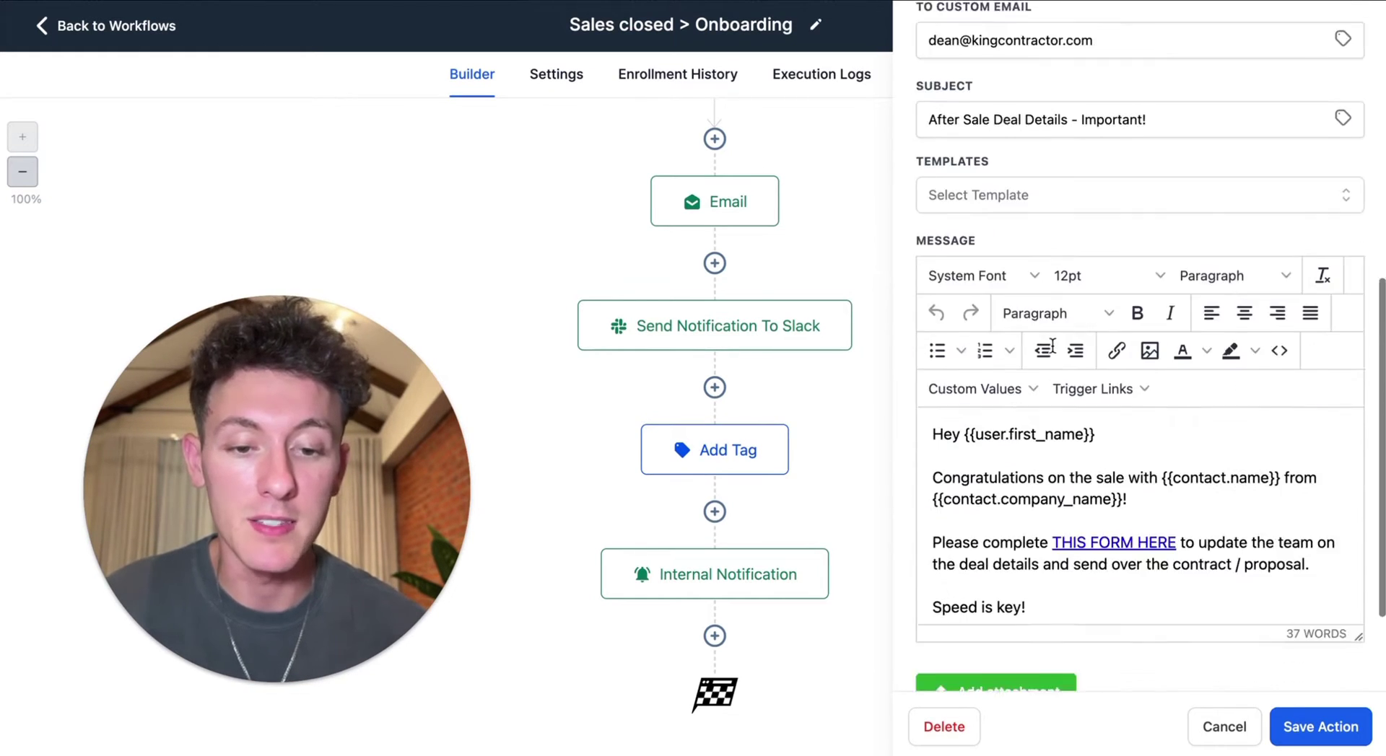
{"action": "left_click_drag", "start_coordinate": [982, 342], "coordinate": [1283, 340]}
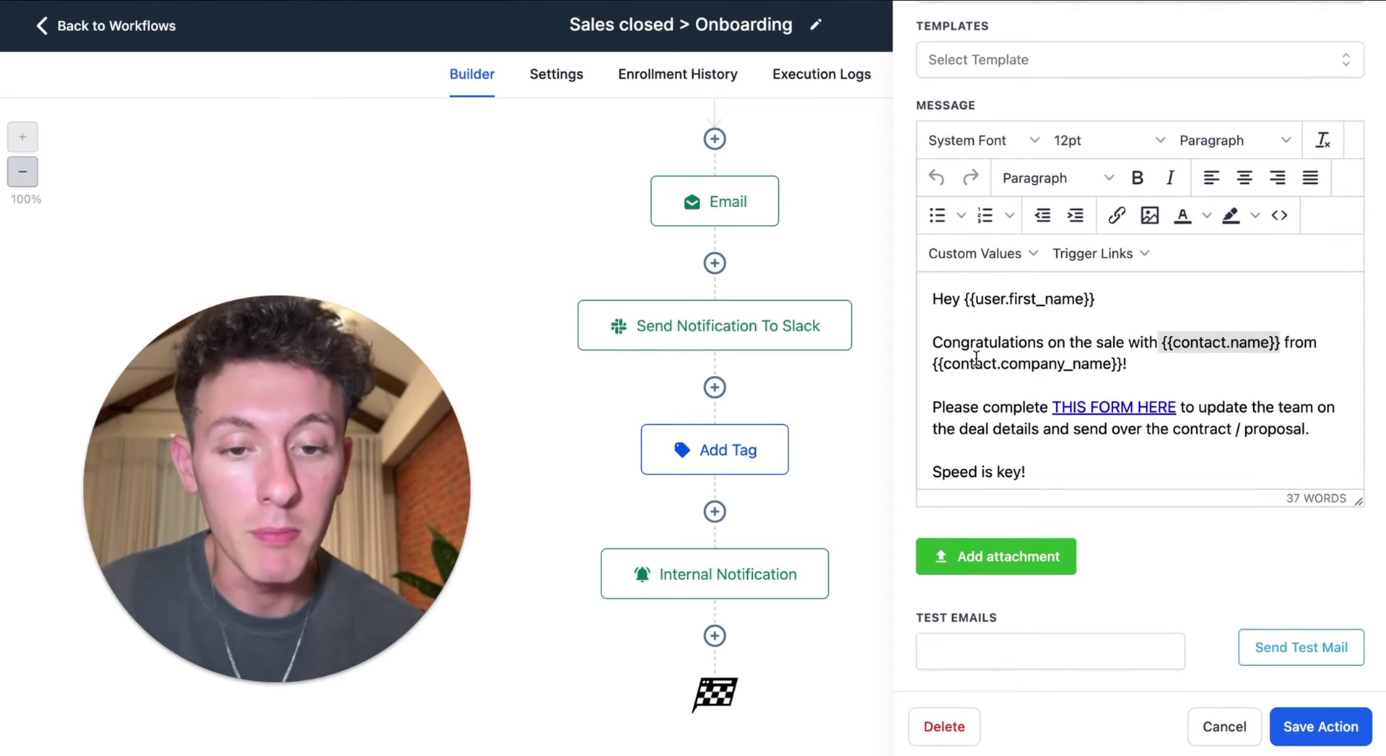
{"action": "left_click_drag", "start_coordinate": [943, 363], "coordinate": [1110, 364]}
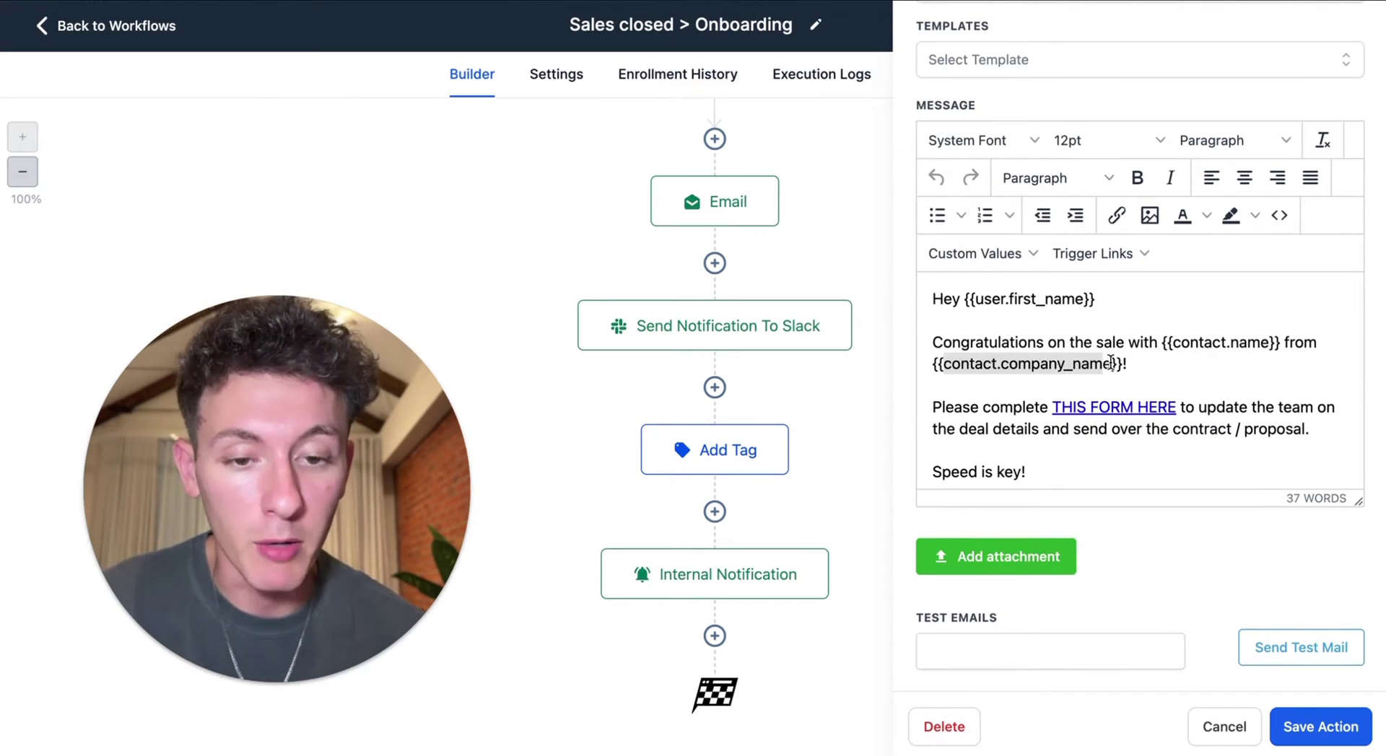
Examine the URL of the message's THIS FORM HERE link, highlighting its ?email={{contact.email}} parameter.
{"action": "left_click", "coordinate": [1119, 405]}
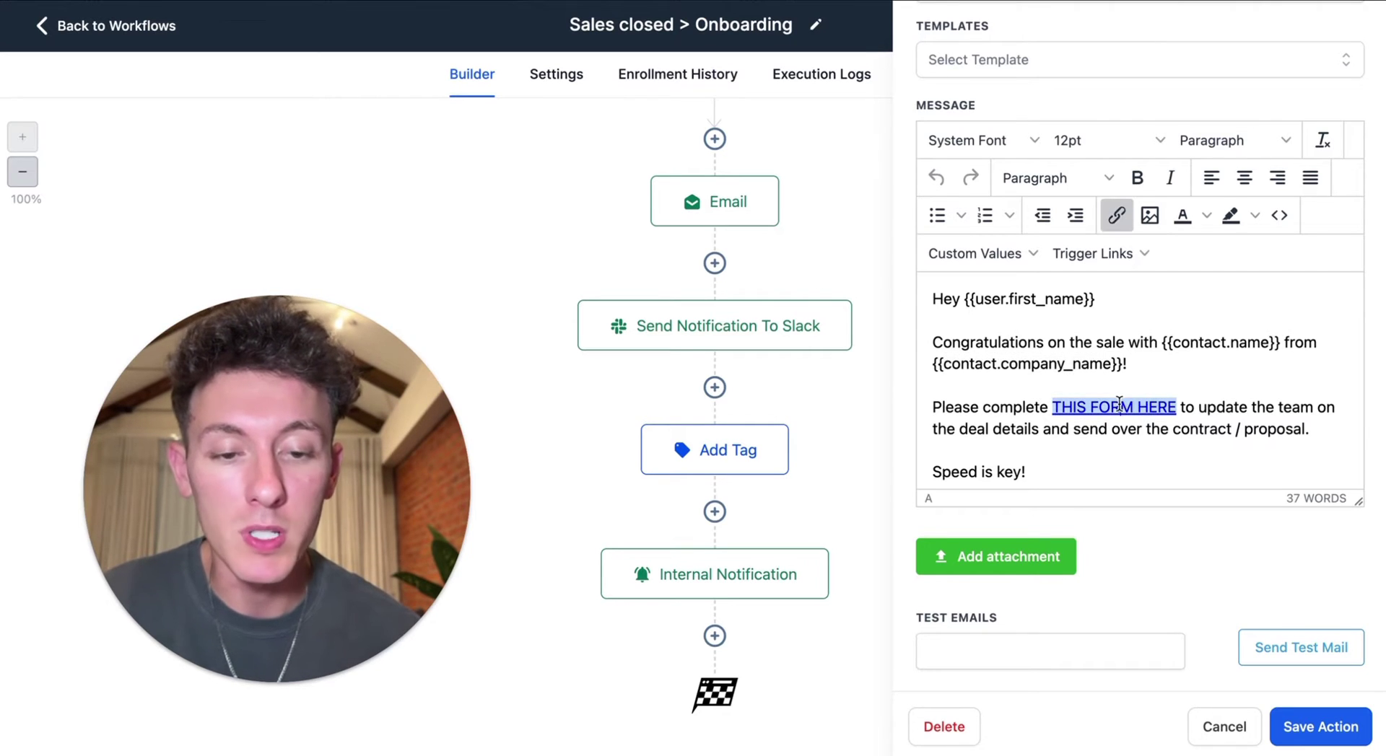
{"action": "left_click", "coordinate": [1115, 222]}
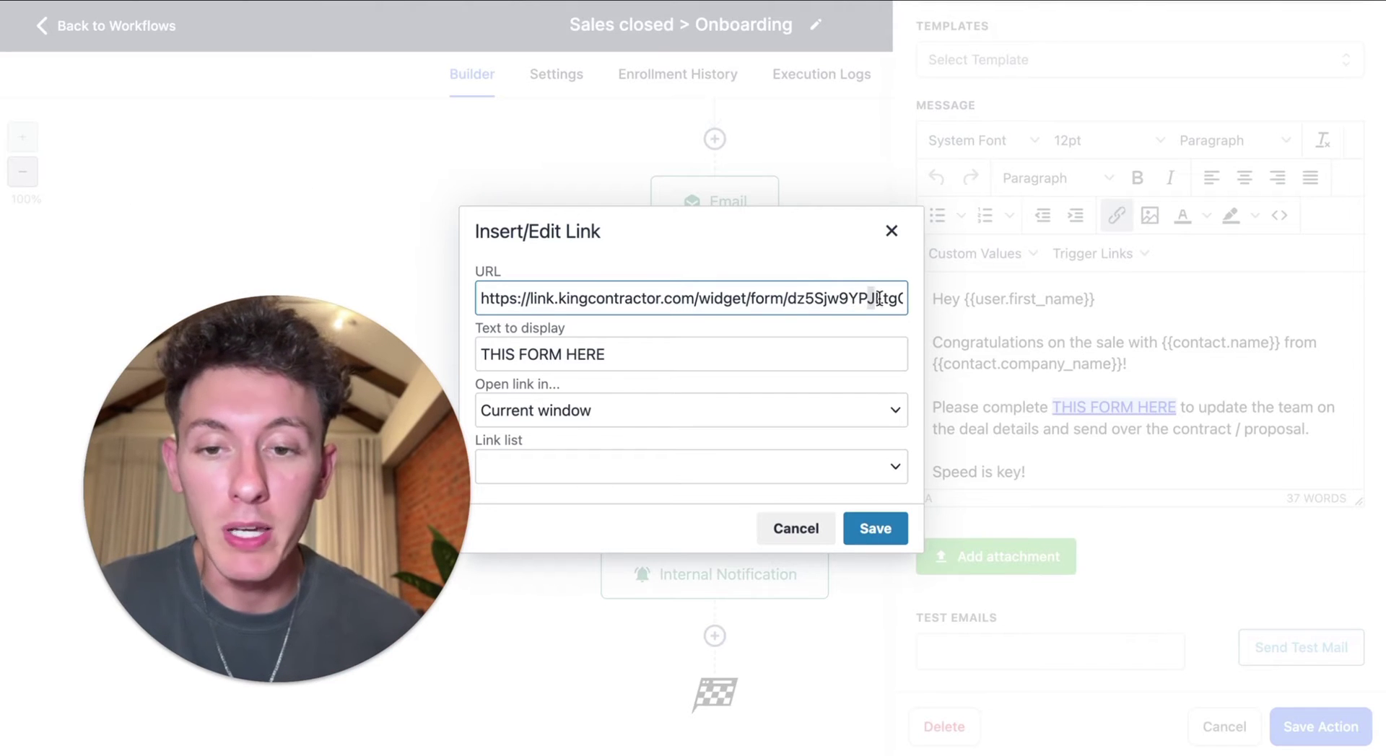
{"action": "left_click_drag", "start_coordinate": [879, 298], "coordinate": [931, 307]}
{"action": "left_click", "coordinate": [856, 294]}
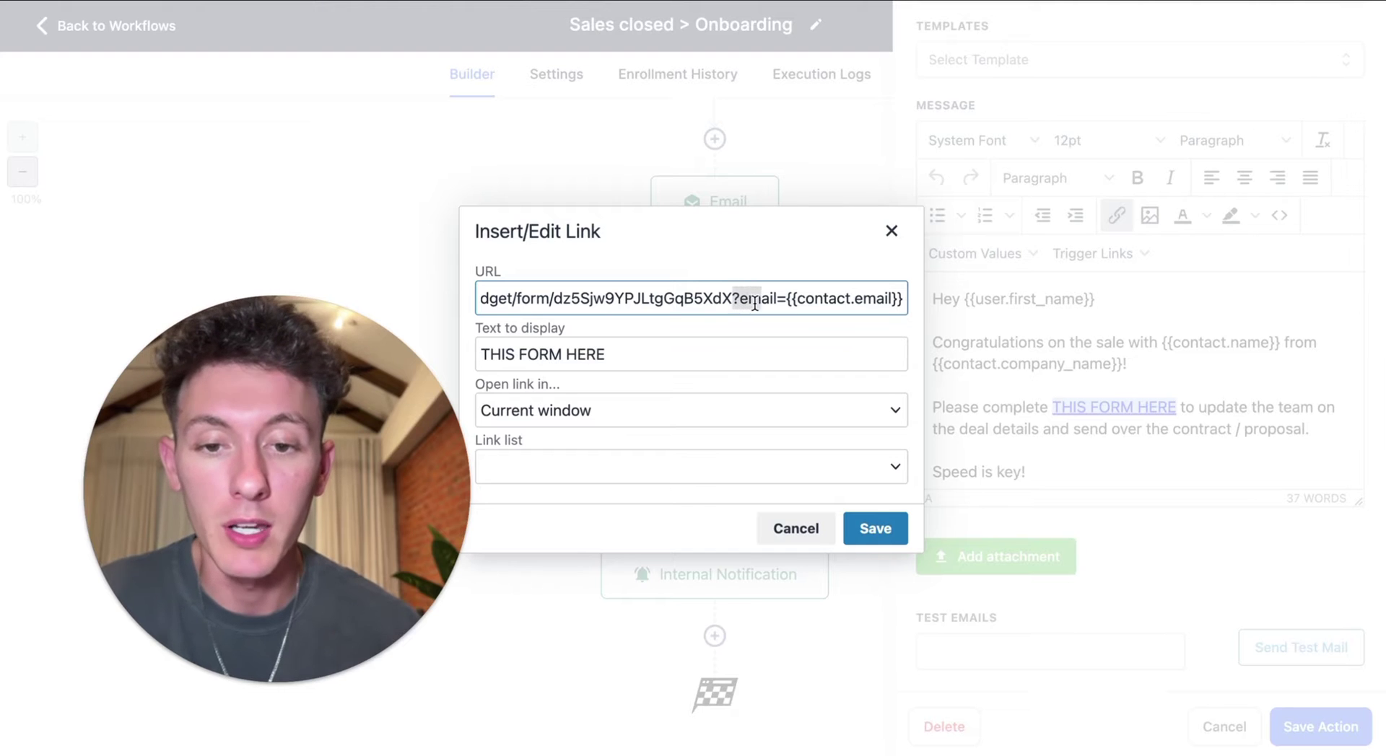
{"action": "left_click", "coordinate": [794, 300]}
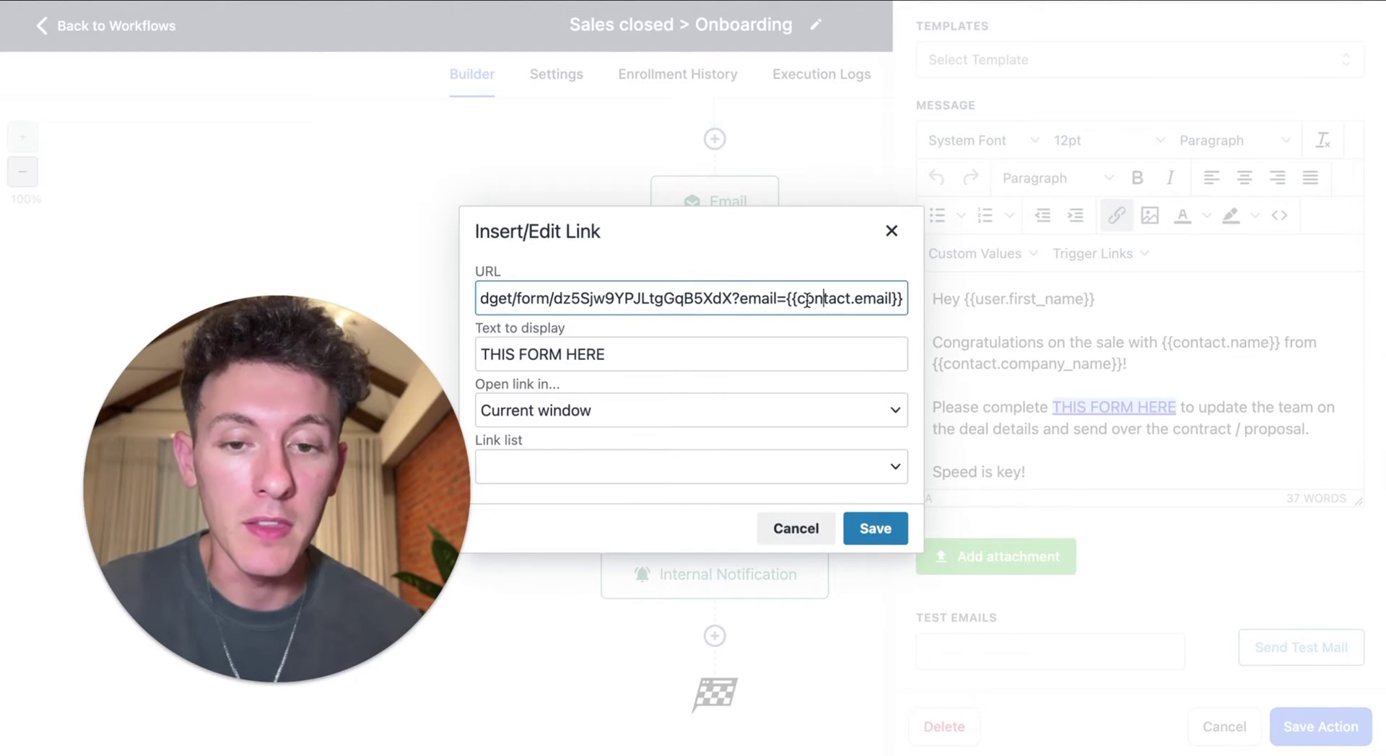
{"action": "left_click_drag", "start_coordinate": [788, 299], "coordinate": [901, 300]}
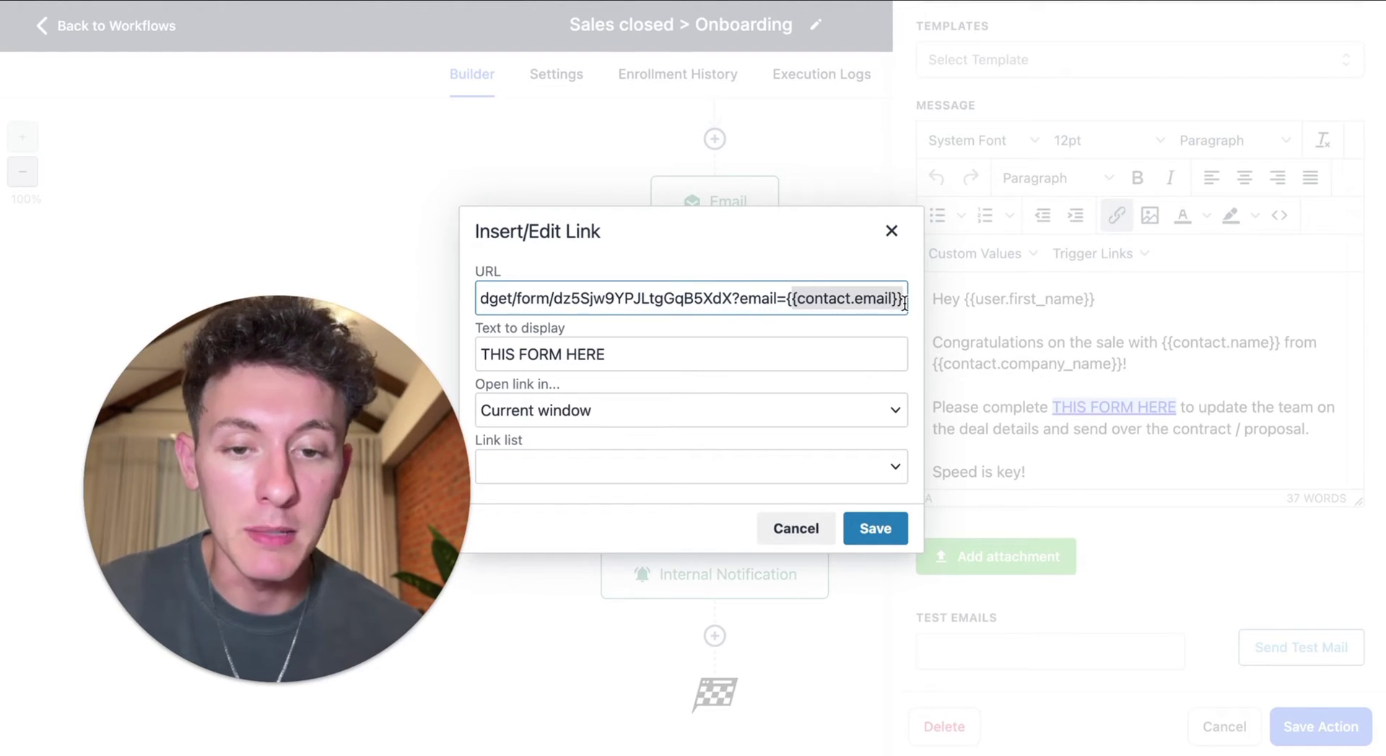
{"action": "left_click", "coordinate": [901, 300]}
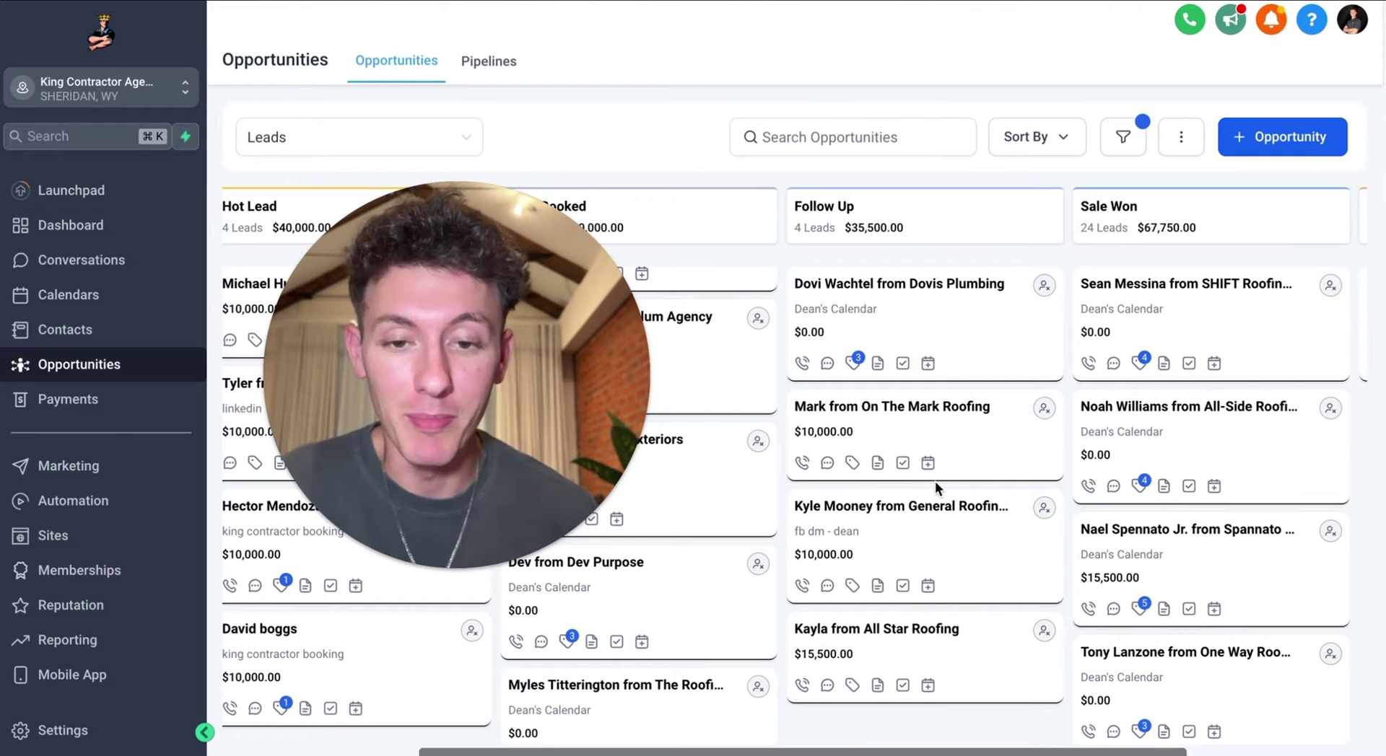
Move the JH Exteriors opportunity from Appt Booked to Sale Won in the Leads pipeline and close the workflow's link dialog without saving.
{"action": "left_click_drag", "start_coordinate": [533, 398], "coordinate": [365, 509]}
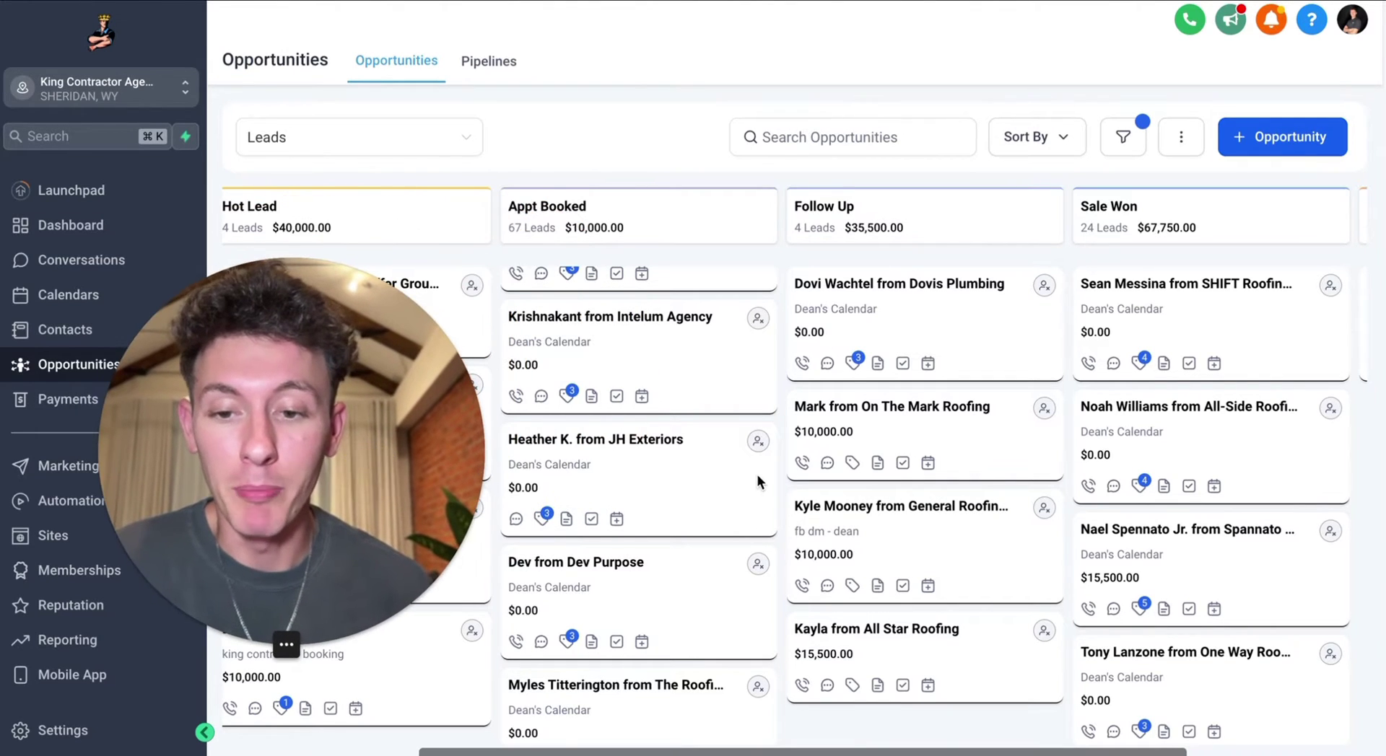
{"action": "scroll", "coordinate": [757, 474], "scroll_direction": "up", "scroll_amount": 1}
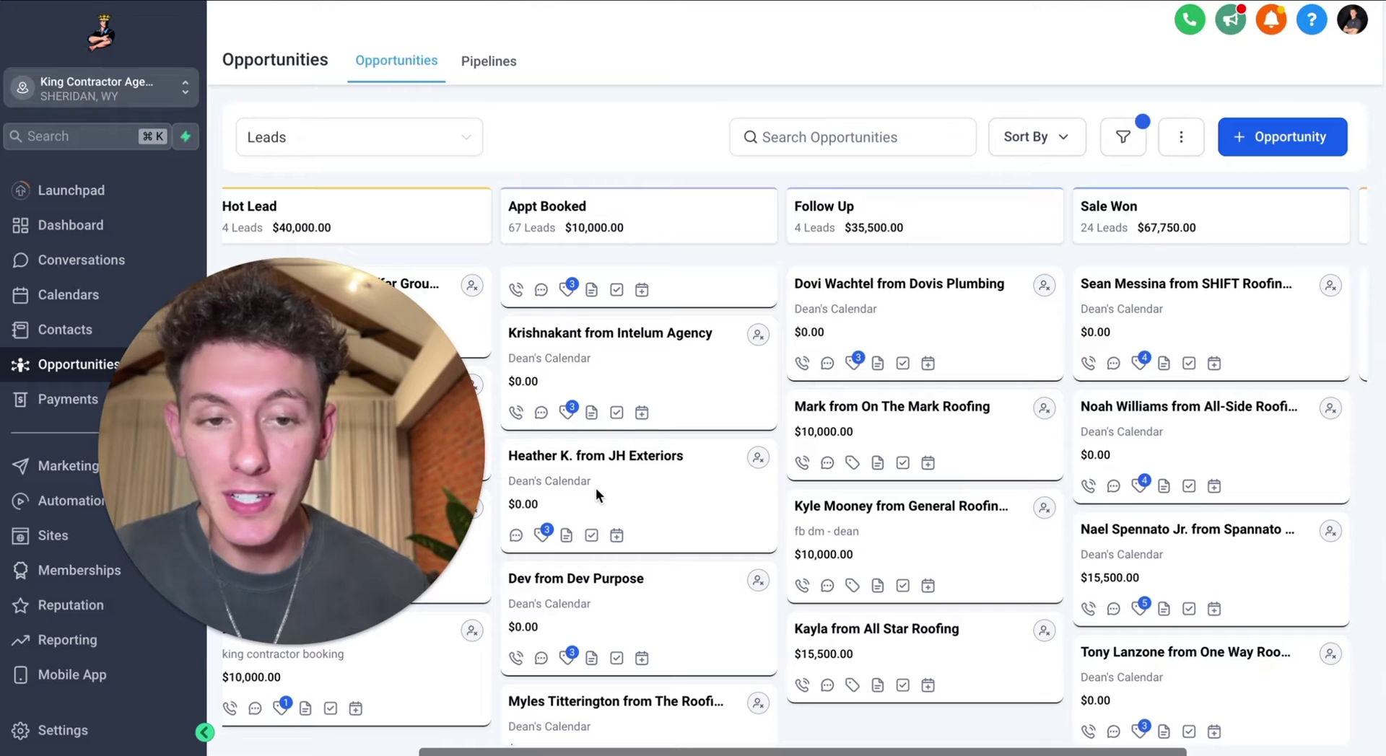
{"action": "left_click_drag", "start_coordinate": [640, 485], "coordinate": [1160, 309]}
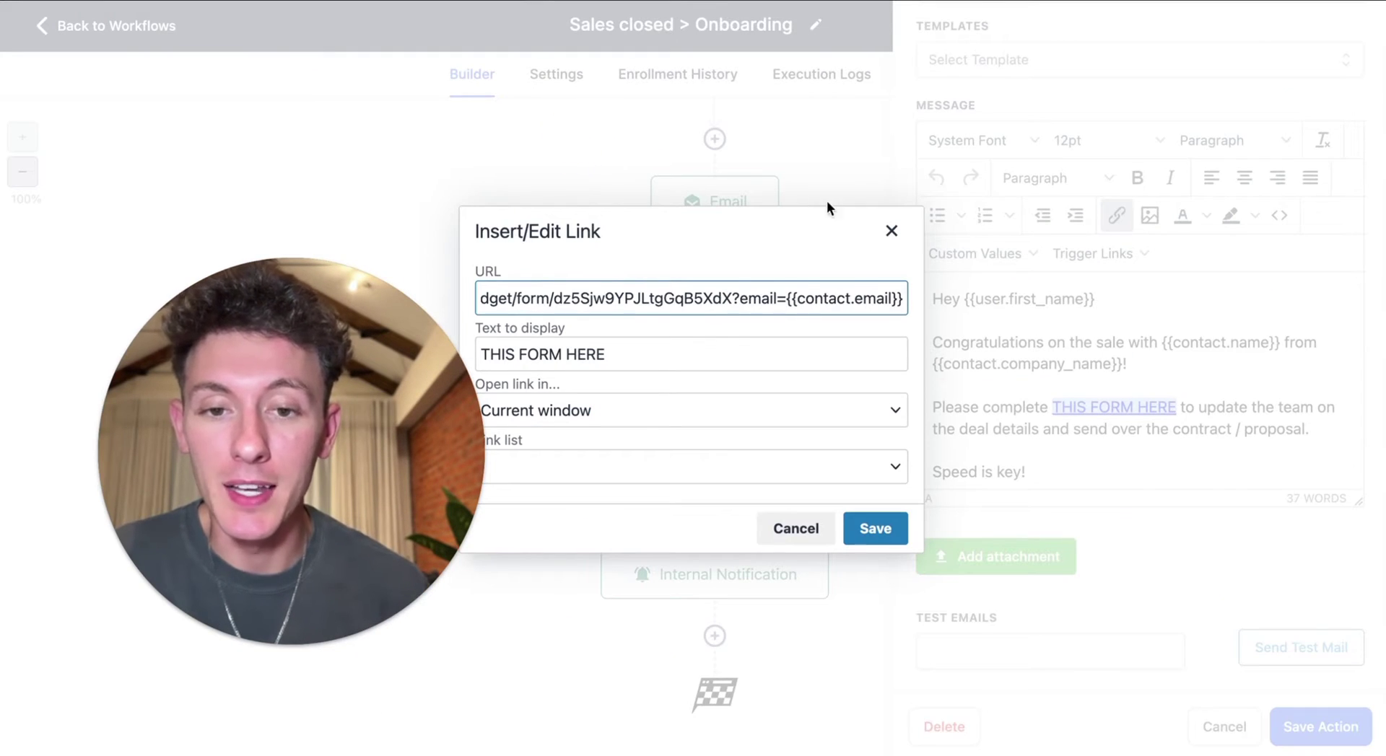
{"action": "left_click", "coordinate": [891, 231]}
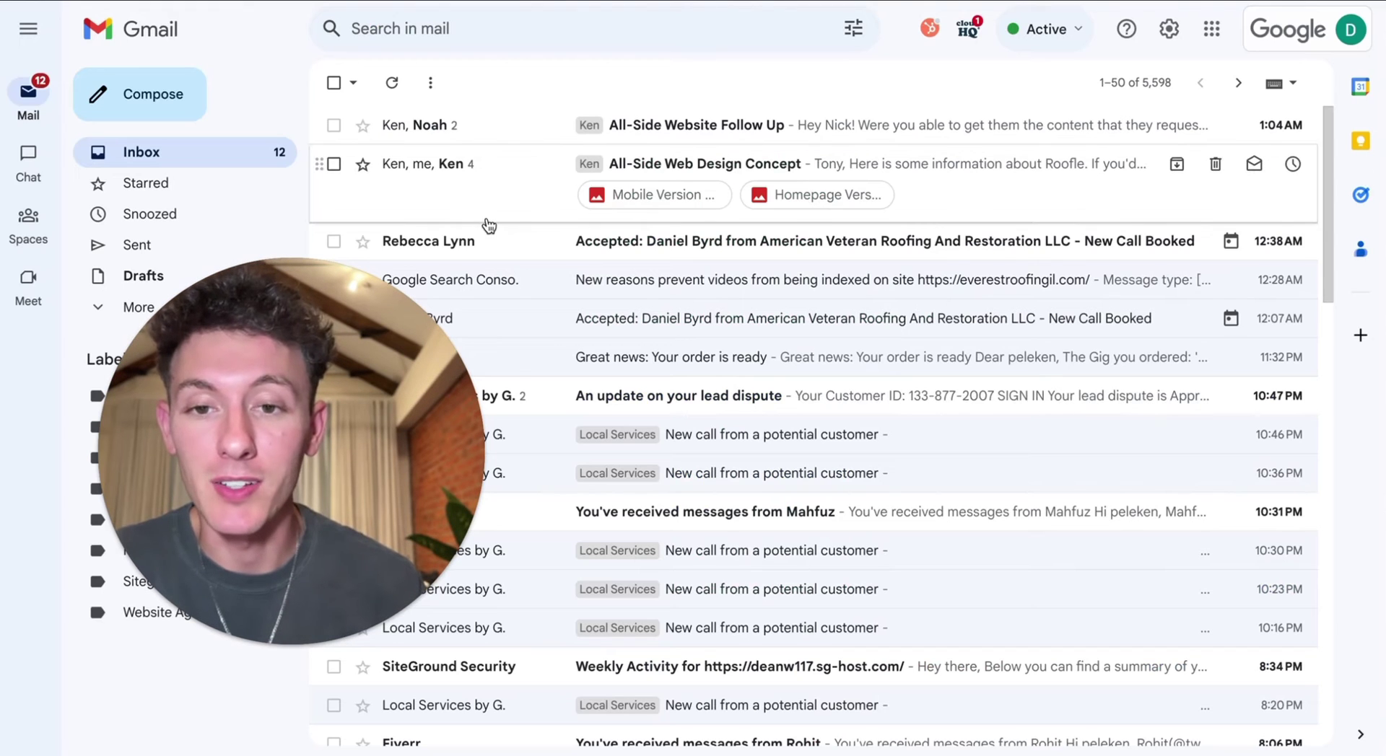
Refresh the Gmail inbox and read the After Sale Deal Details - Important! email, highlighting the company name.
{"action": "left_click", "coordinate": [198, 154]}
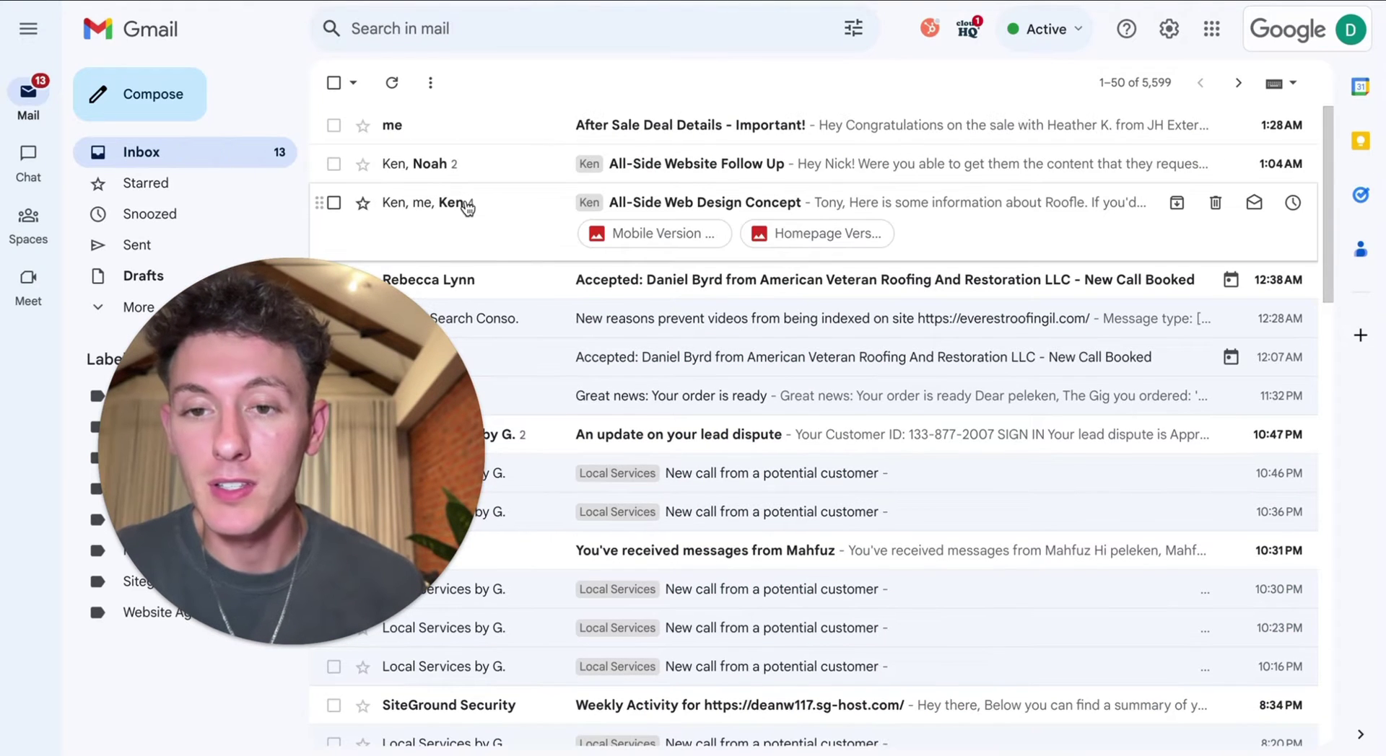
{"action": "left_click", "coordinate": [495, 143]}
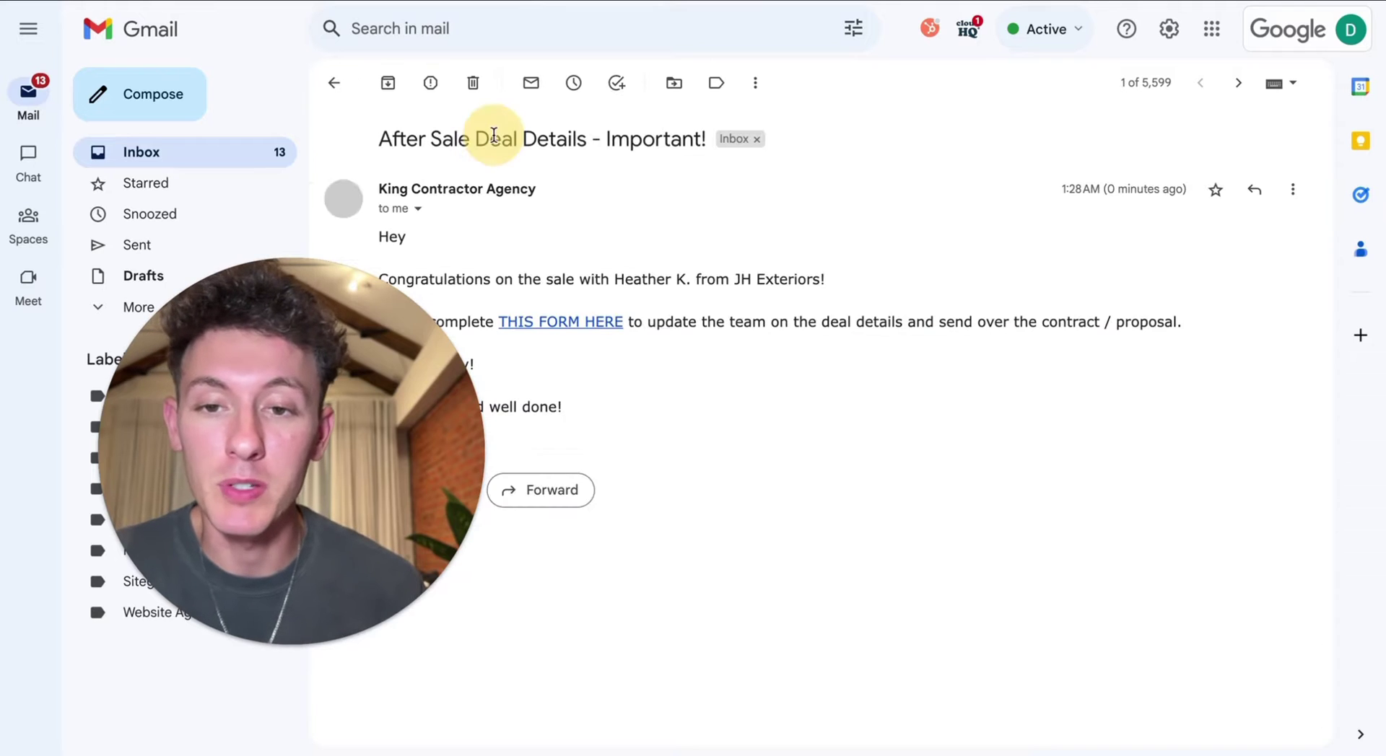
{"action": "left_click_drag", "start_coordinate": [1129, 416], "coordinate": [1247, 563]}
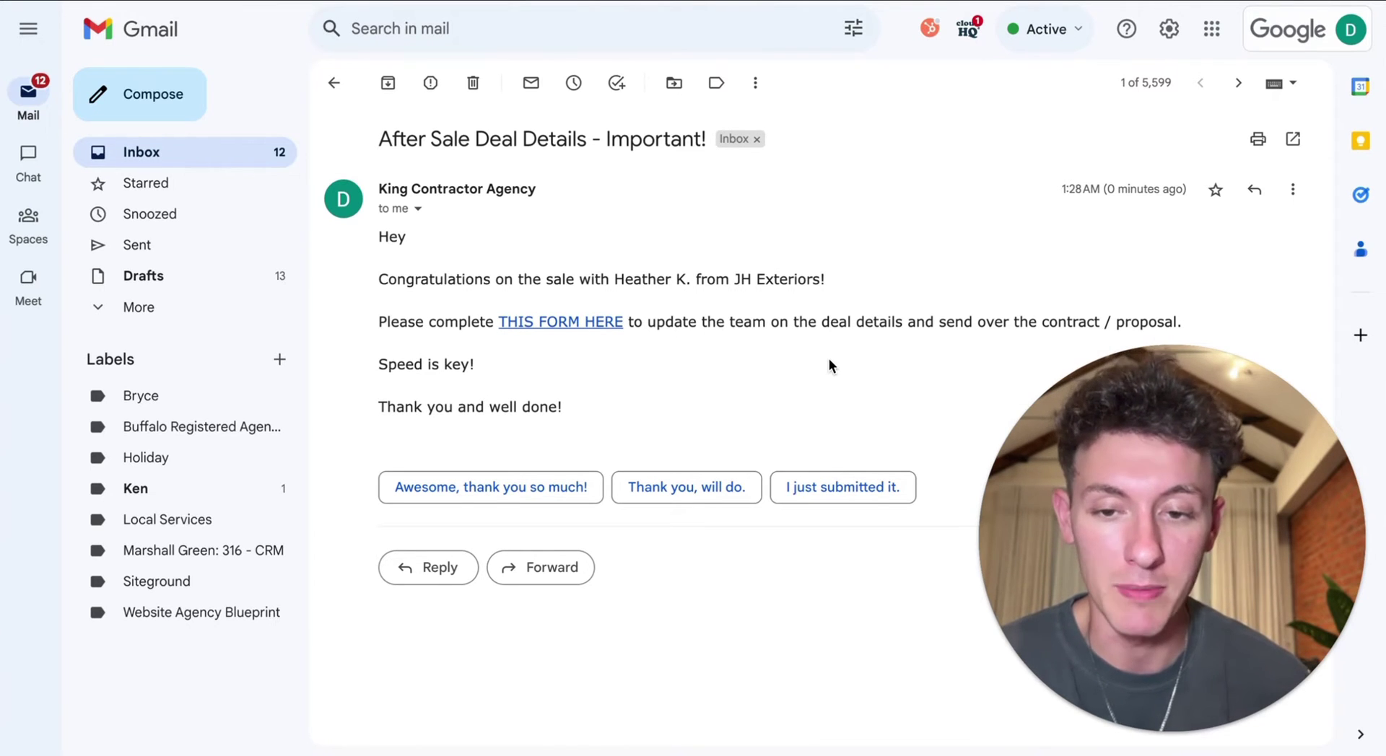
{"action": "left_click", "coordinate": [581, 282]}
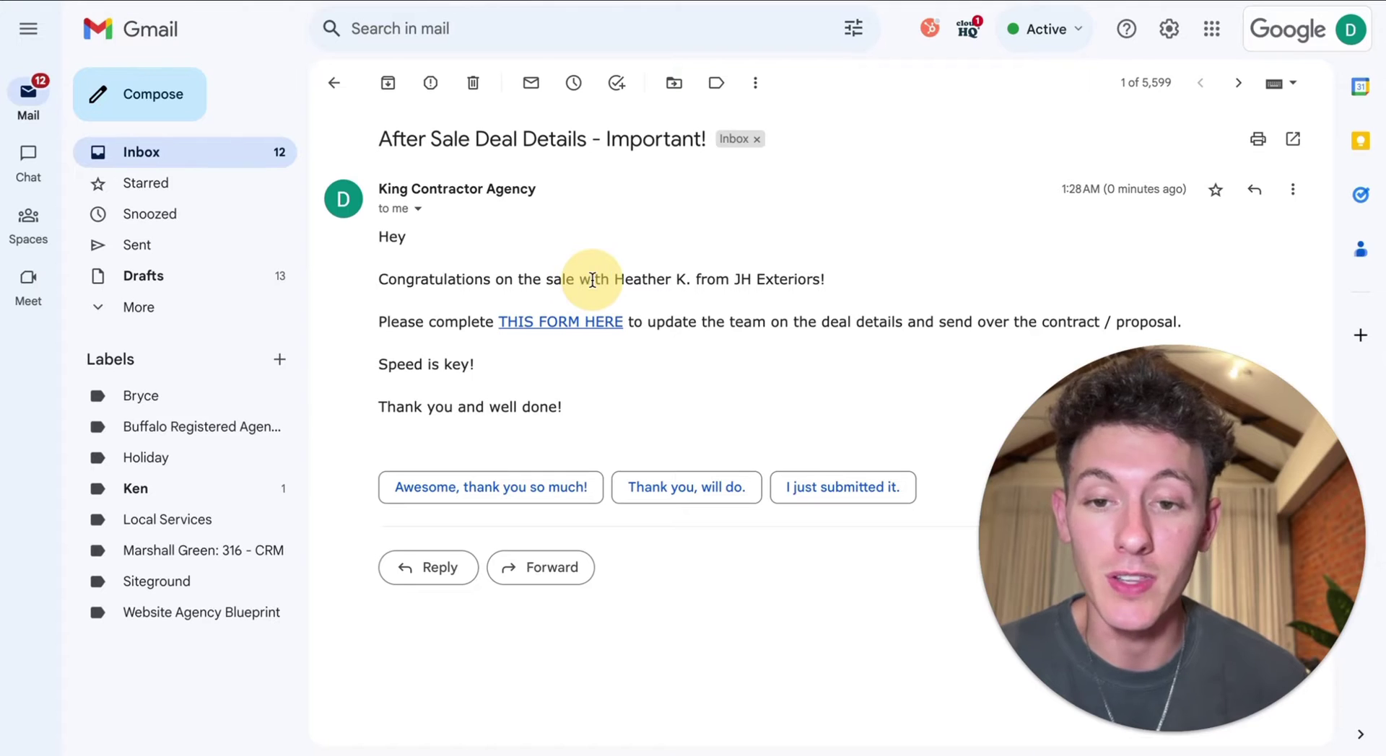
{"action": "left_click_drag", "start_coordinate": [731, 279], "coordinate": [822, 279]}
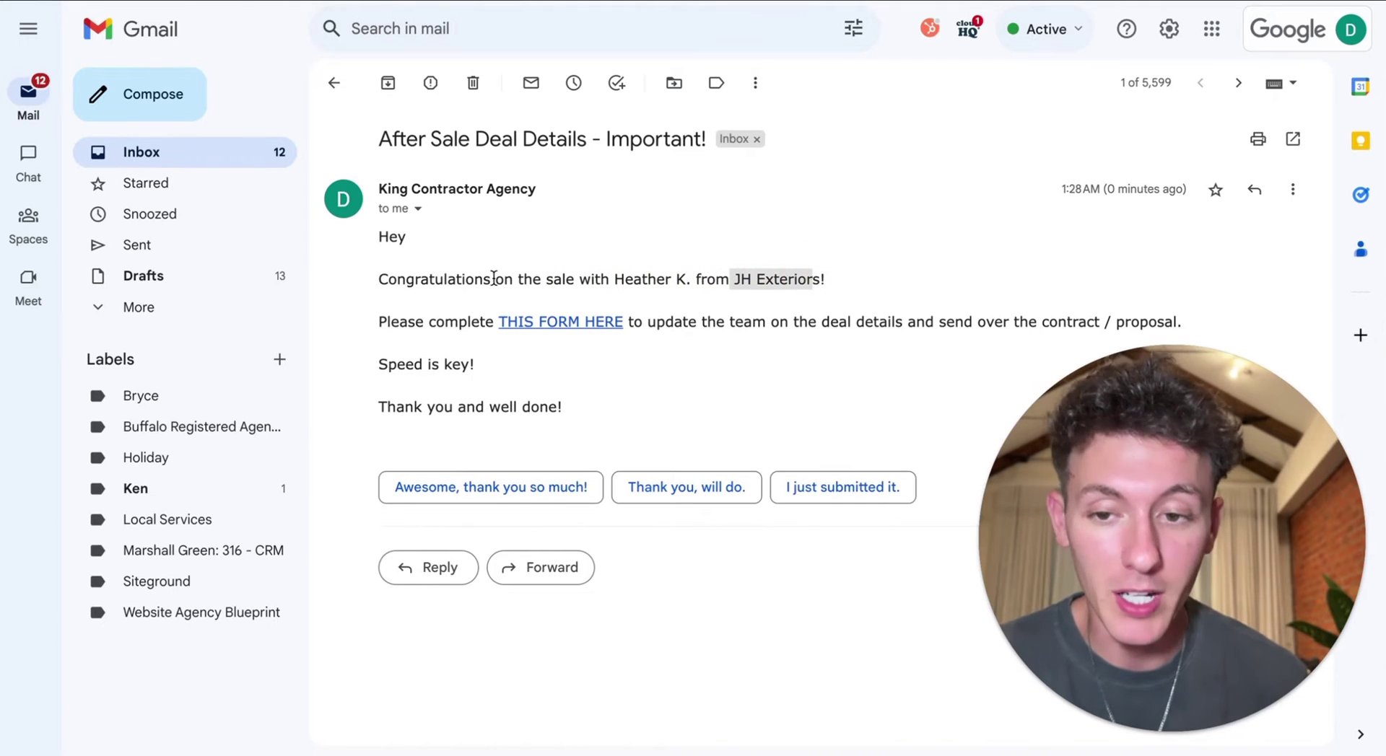
Open the deal details form from the email and examine its prefilled contact email and the remaining fields.
{"action": "left_click", "coordinate": [554, 325]}
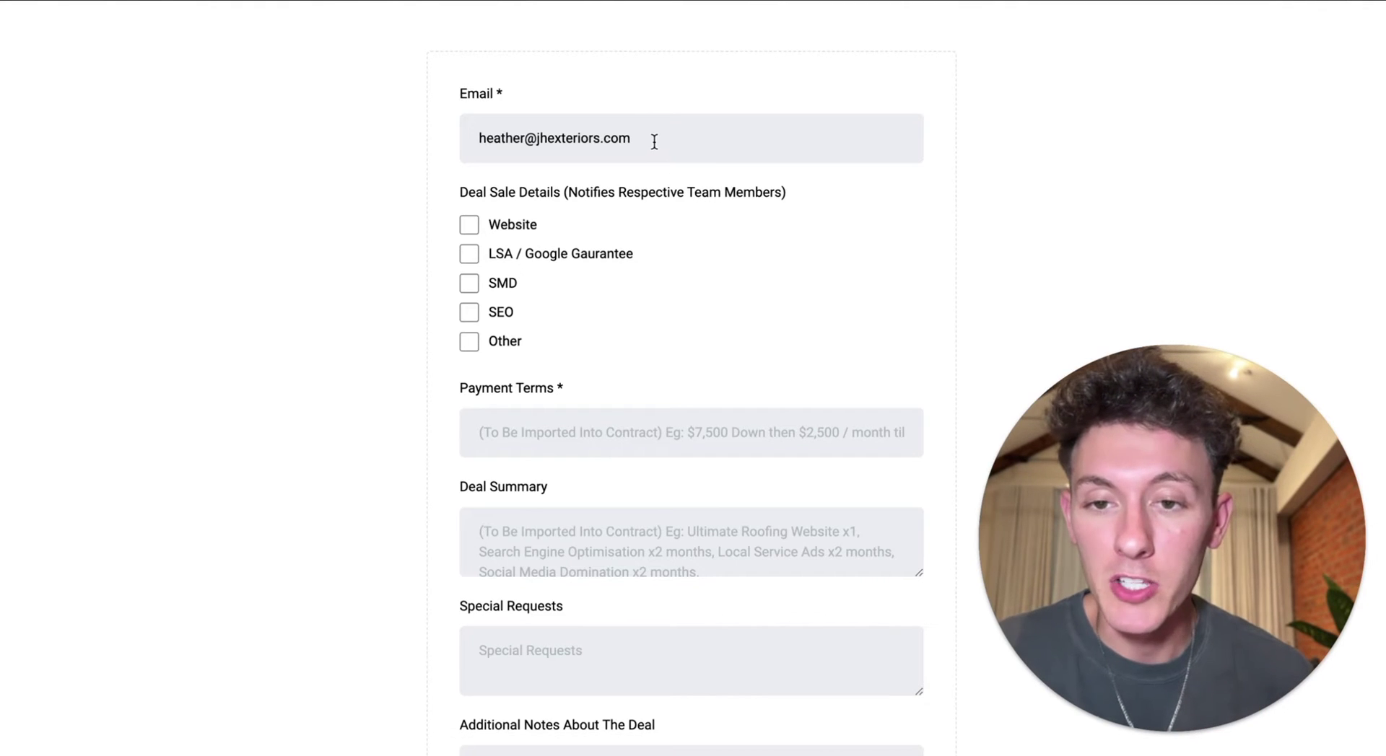
{"action": "left_click_drag", "start_coordinate": [654, 142], "coordinate": [462, 129]}
{"action": "left_click", "coordinate": [617, 138]}
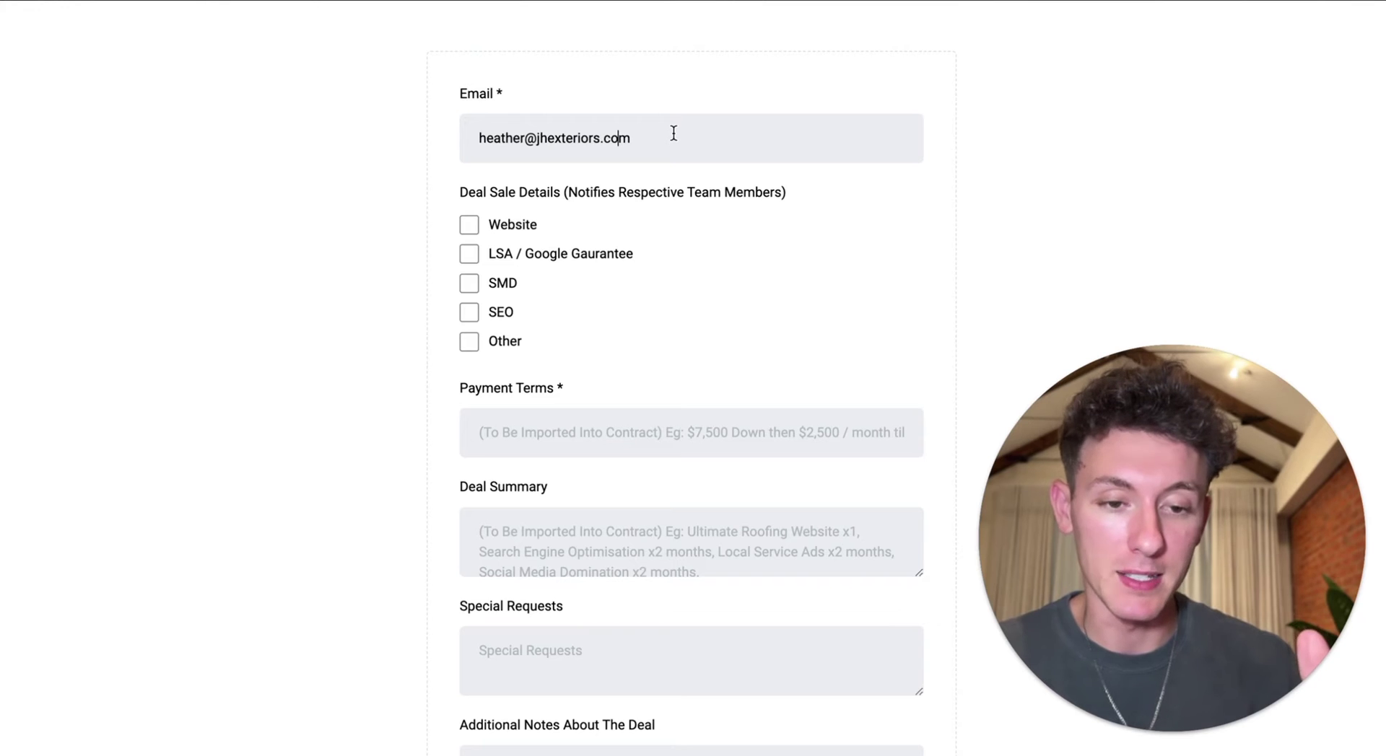
{"action": "left_click_drag", "start_coordinate": [635, 138], "coordinate": [491, 135]}
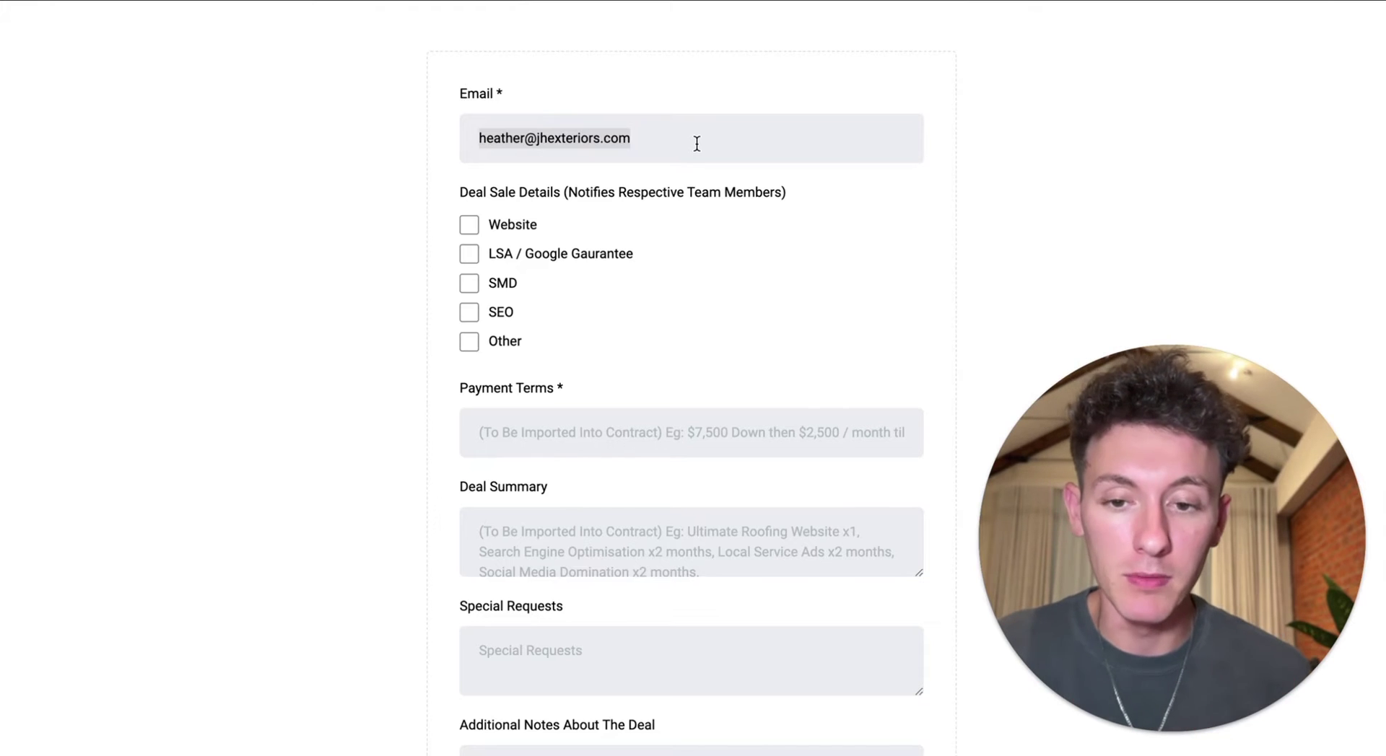
{"action": "scroll", "coordinate": [671, 332], "scroll_direction": "down", "scroll_amount": 10}
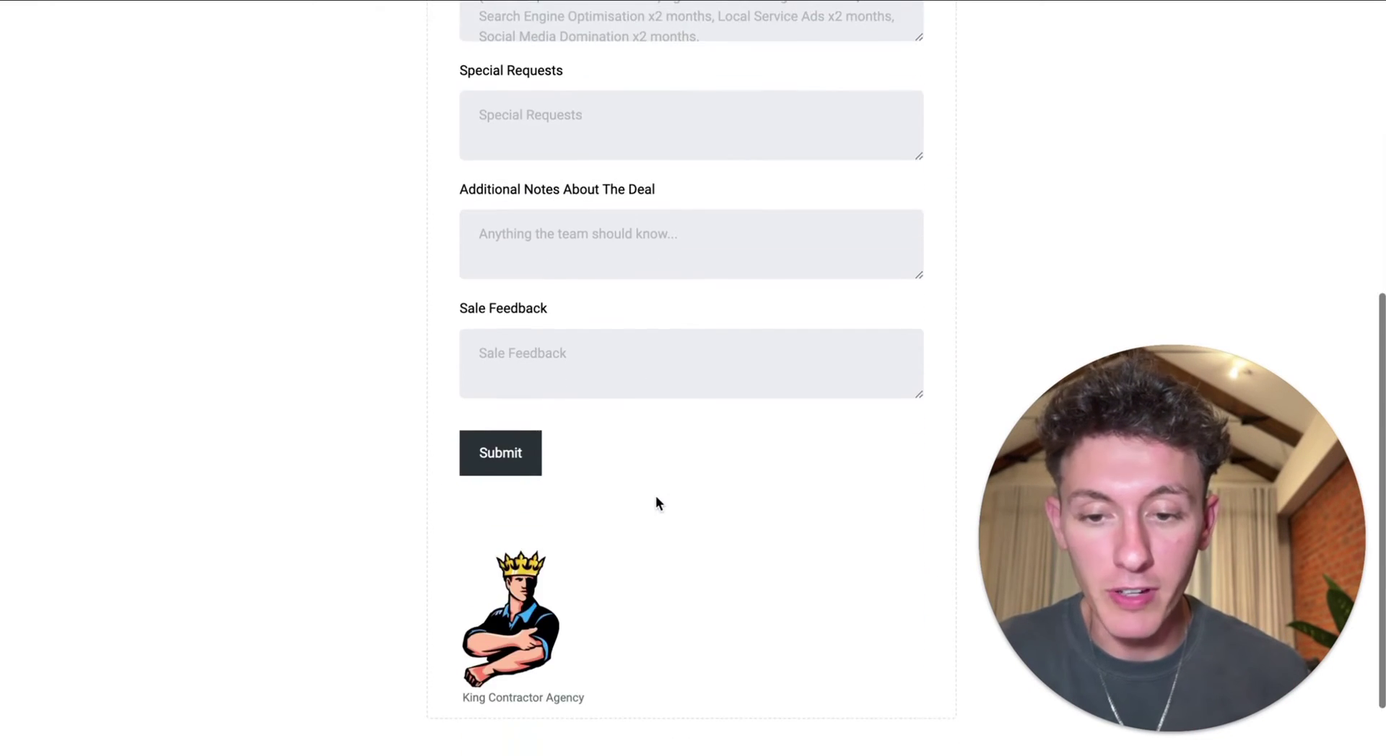
{"action": "scroll", "coordinate": [656, 498], "scroll_direction": "up", "scroll_amount": 10}
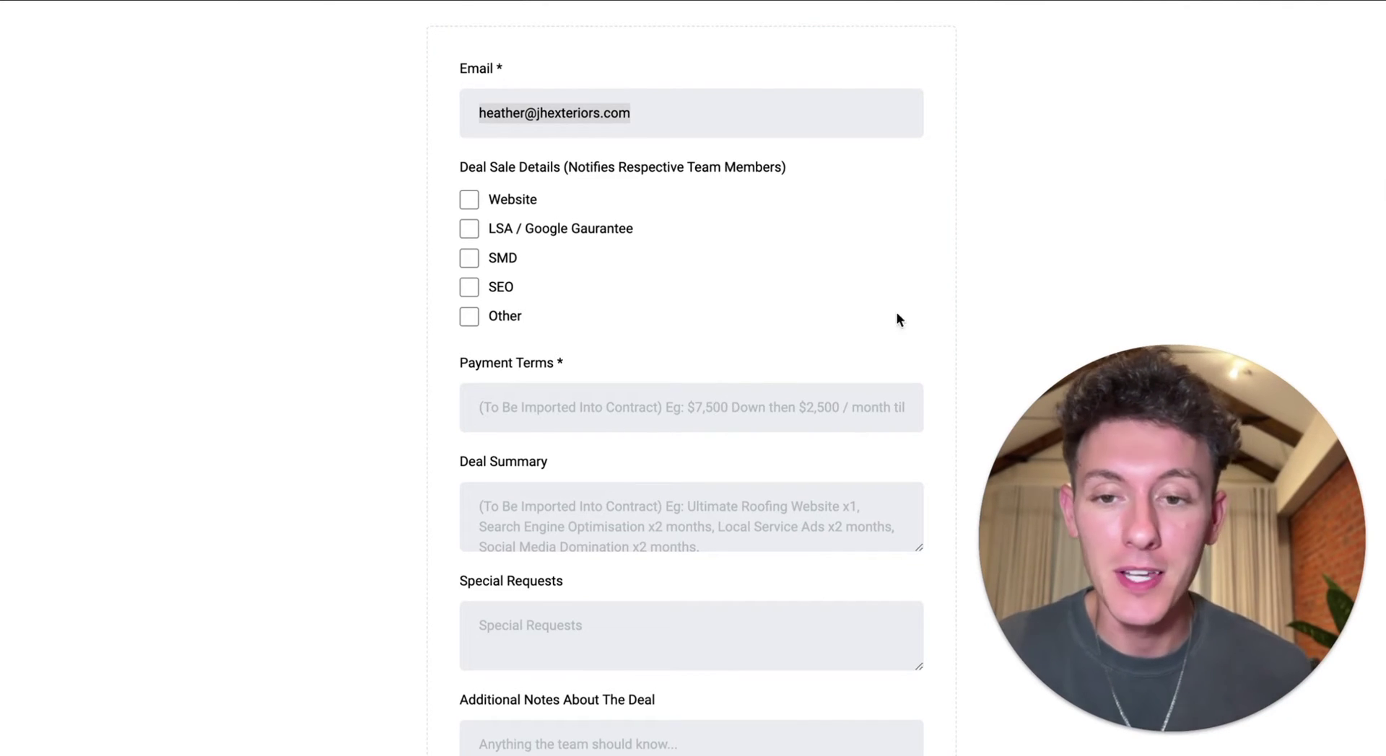
Select Website, LSA / Google Gaurantee and SMD, and fill in payment terms of $12,500 total with $2,500 down, the deal summary and additional notes.
{"action": "left_click", "coordinate": [993, 303]}
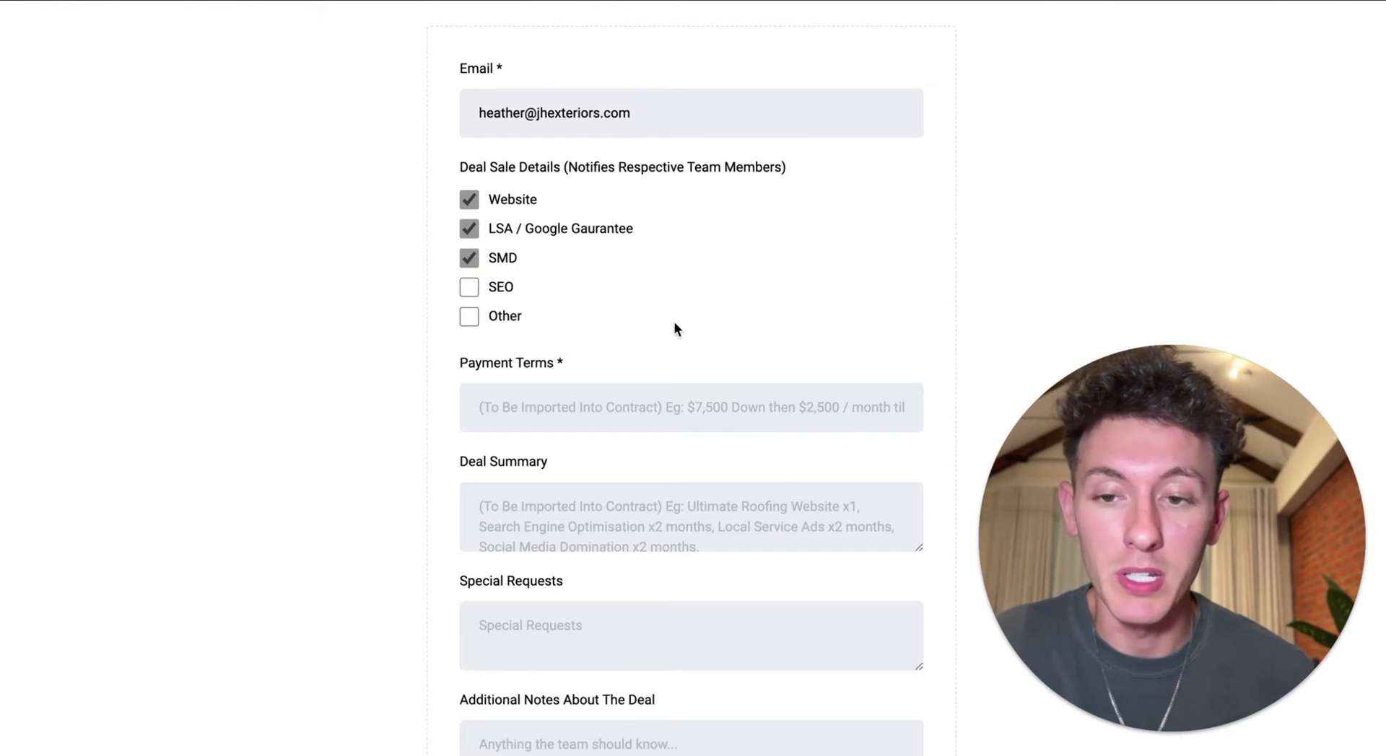
{"action": "scroll", "coordinate": [675, 324], "scroll_direction": "down", "scroll_amount": 3}
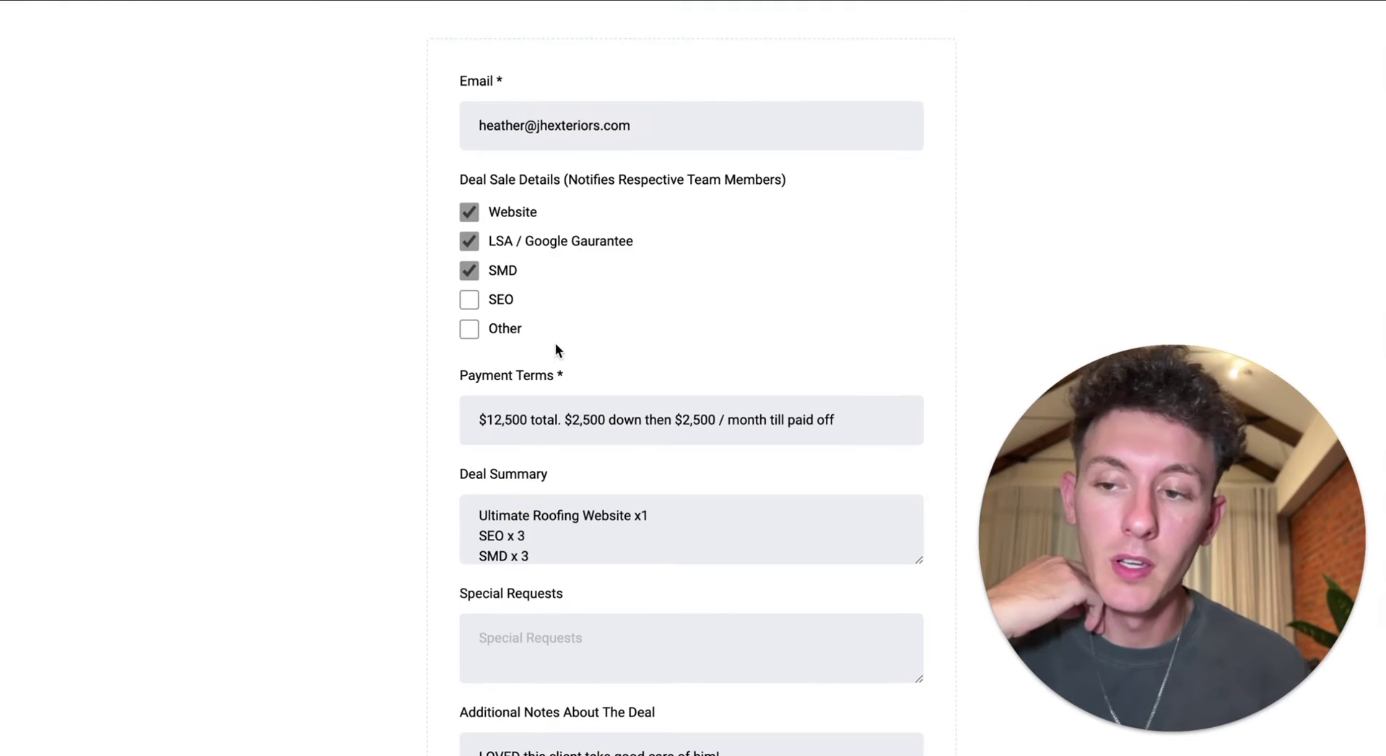
{"action": "scroll", "coordinate": [555, 350], "scroll_direction": "down", "scroll_amount": 2}
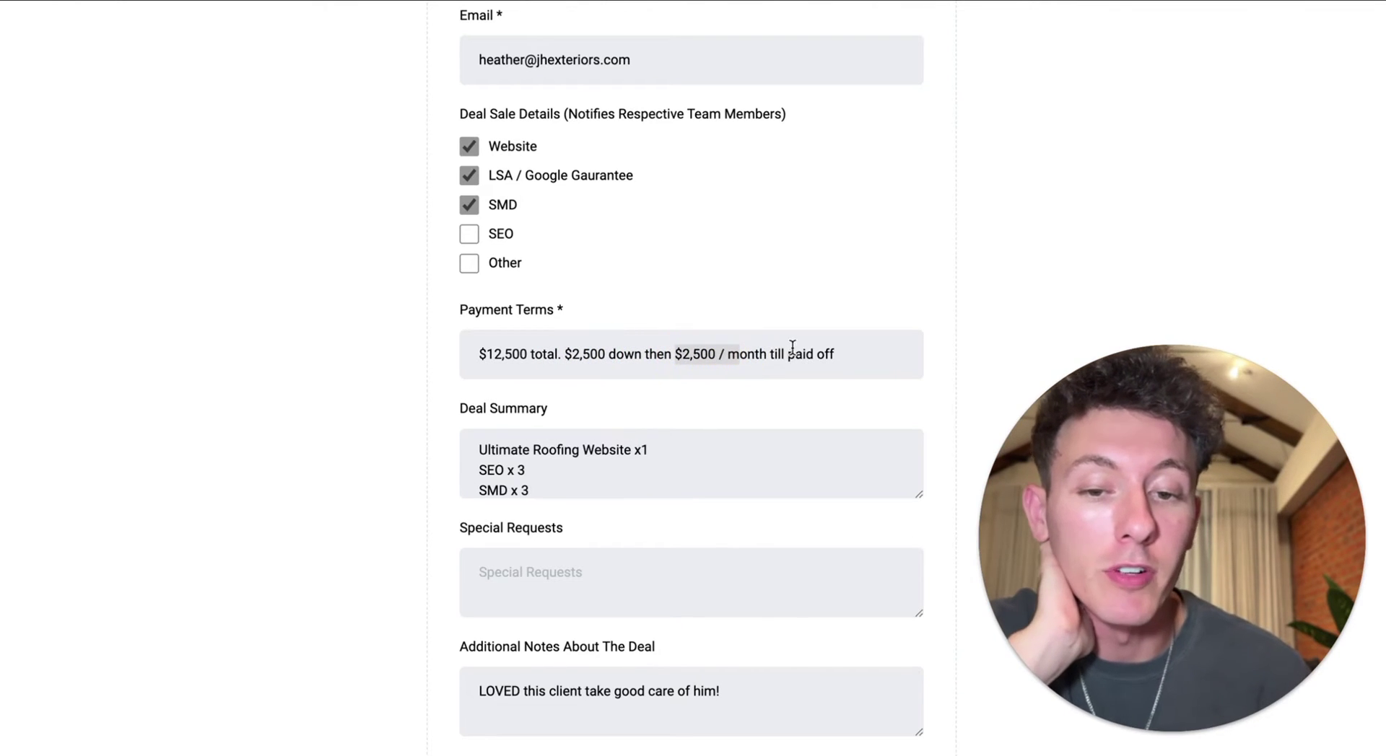
Review the entered payment terms, deal summary and additional notes, and submit the deal details form.
{"action": "scroll", "coordinate": [642, 433], "scroll_direction": "up", "scroll_amount": 1}
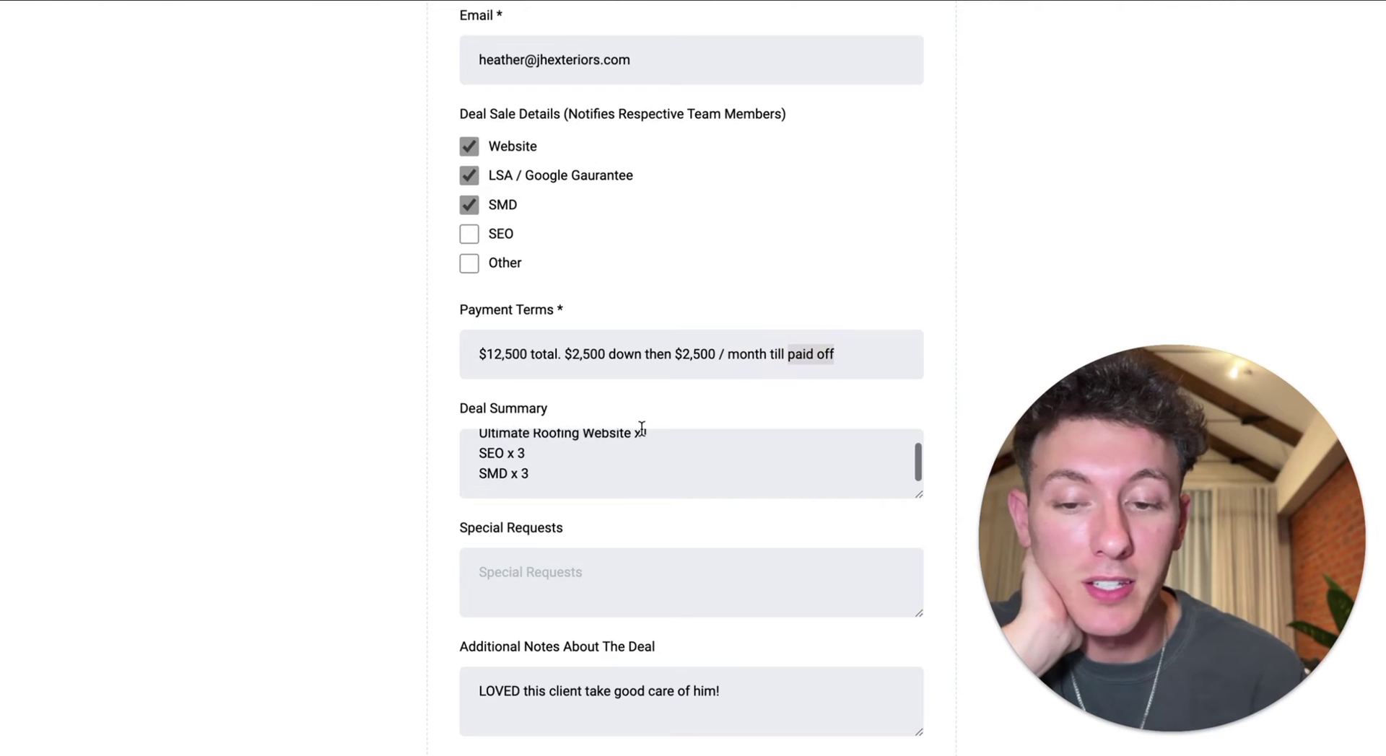
{"action": "scroll", "coordinate": [653, 378], "scroll_direction": "down", "scroll_amount": 1}
{"action": "scroll", "coordinate": [582, 427], "scroll_direction": "down", "scroll_amount": 1}
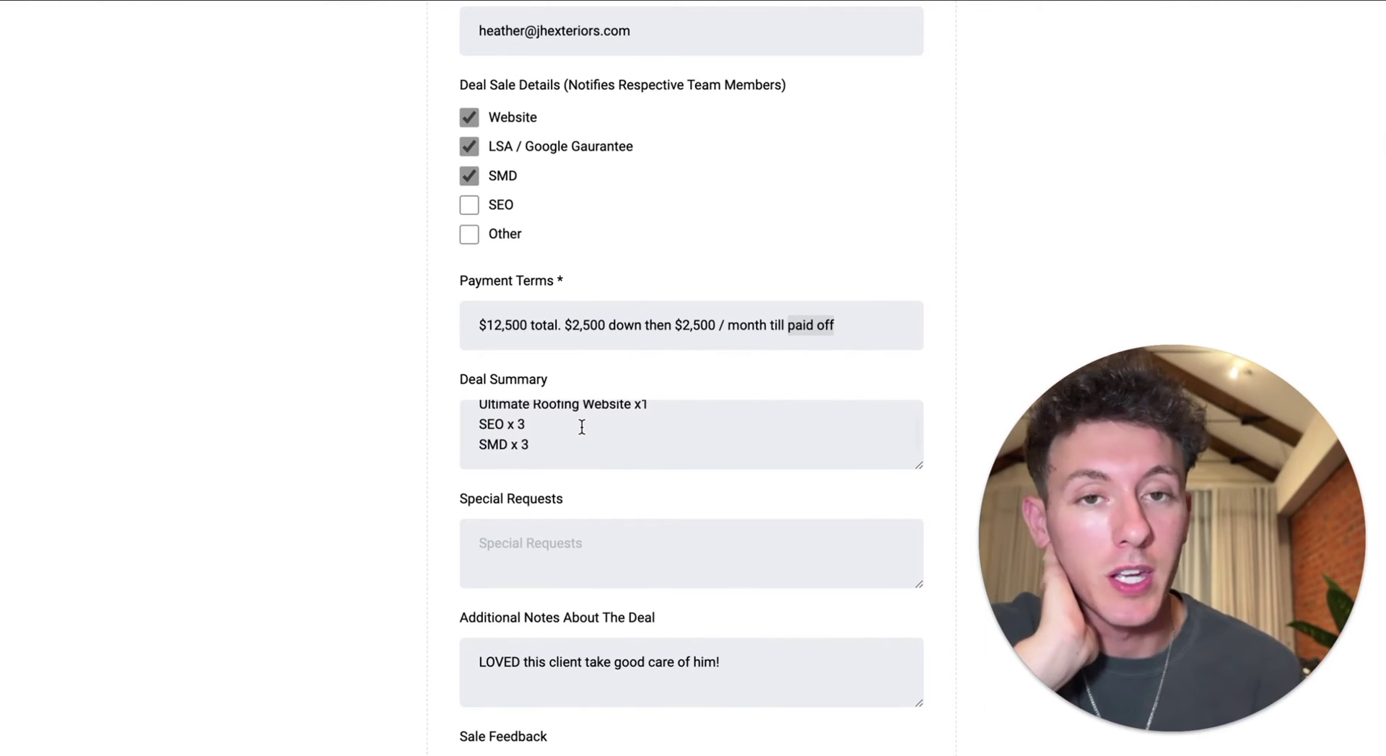
{"action": "scroll", "coordinate": [582, 428], "scroll_direction": "down", "scroll_amount": 4}
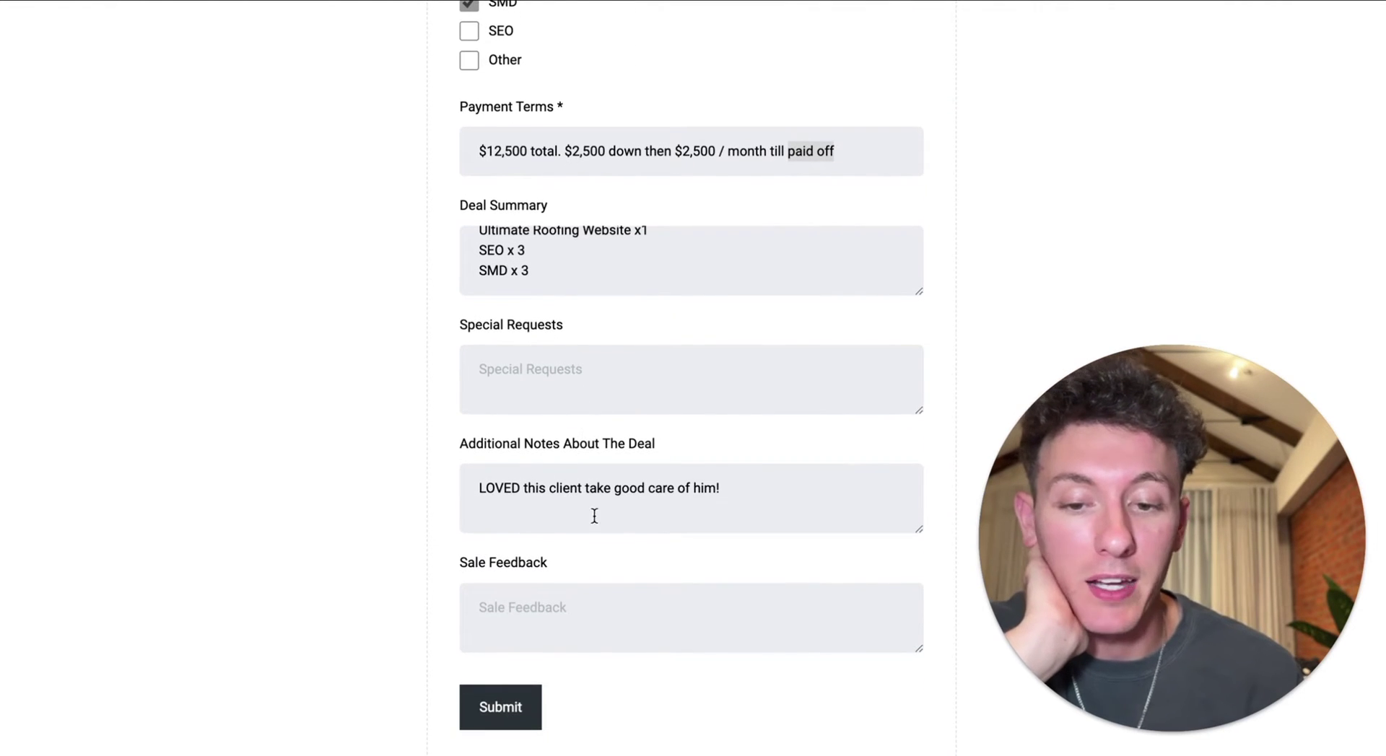
{"action": "scroll", "coordinate": [639, 574], "scroll_direction": "down", "scroll_amount": 2}
{"action": "scroll", "coordinate": [627, 577], "scroll_direction": "down", "scroll_amount": 2}
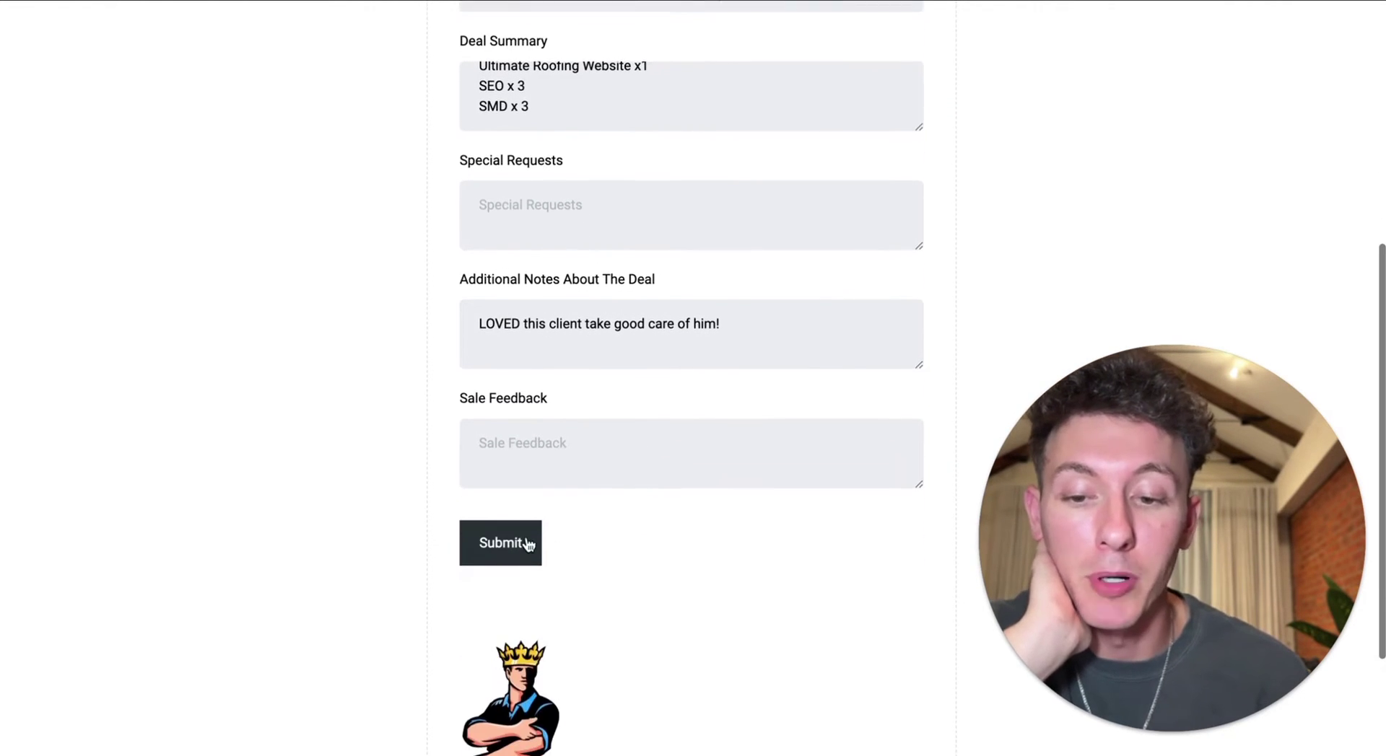
{"action": "left_click", "coordinate": [517, 544]}
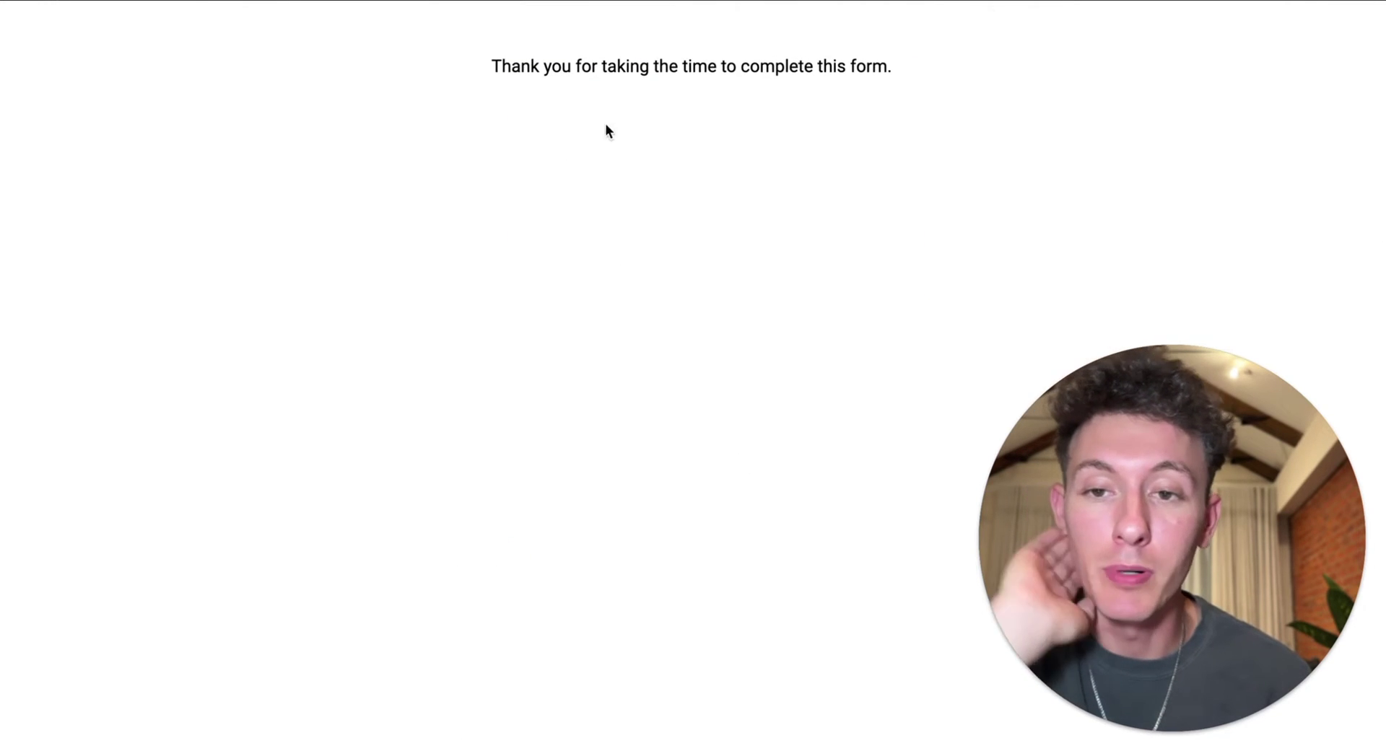
{"action": "left_click_drag", "start_coordinate": [552, 70], "coordinate": [830, 62]}
{"action": "left_click", "coordinate": [875, 65]}
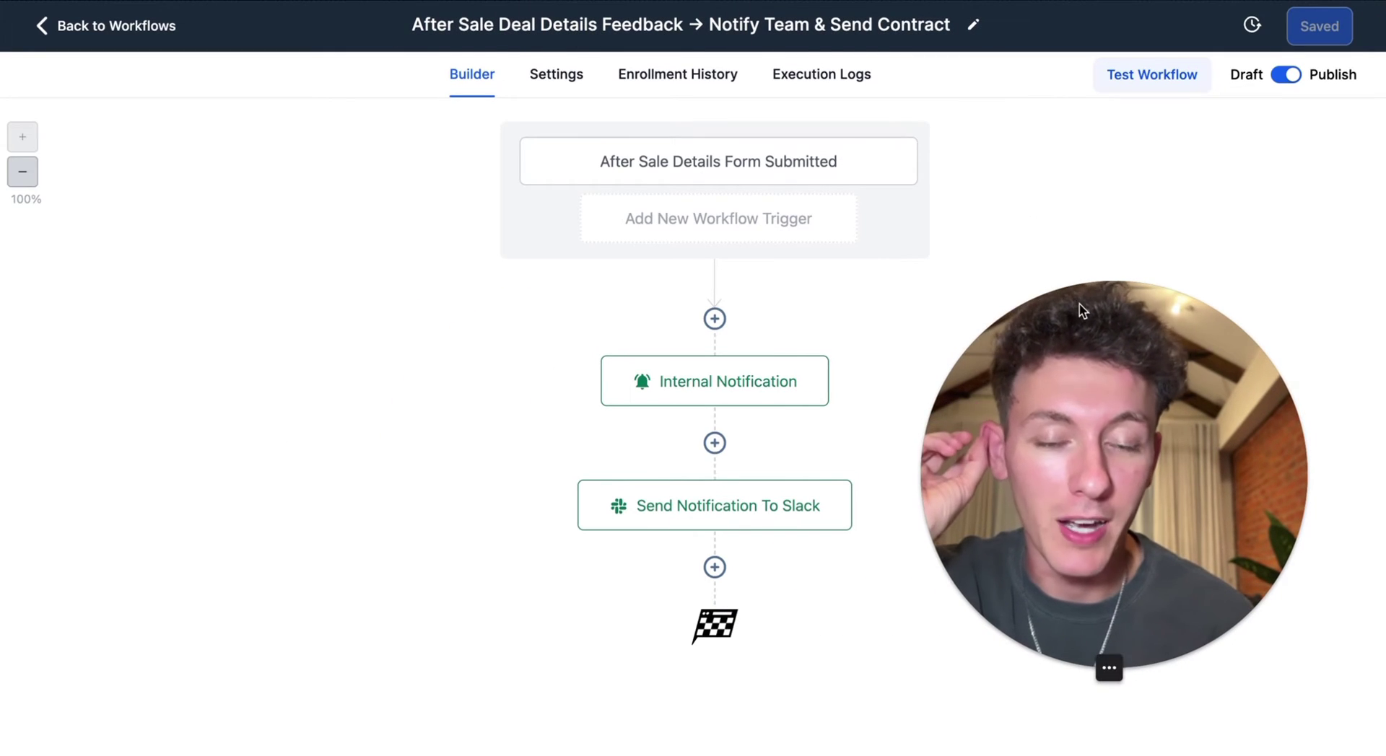
Inspect the After Sale Details Form Submitted trigger and its form filter, and close it without changes.
{"action": "left_click_drag", "start_coordinate": [1083, 309], "coordinate": [1149, 303]}
{"action": "left_click", "coordinate": [710, 162]}
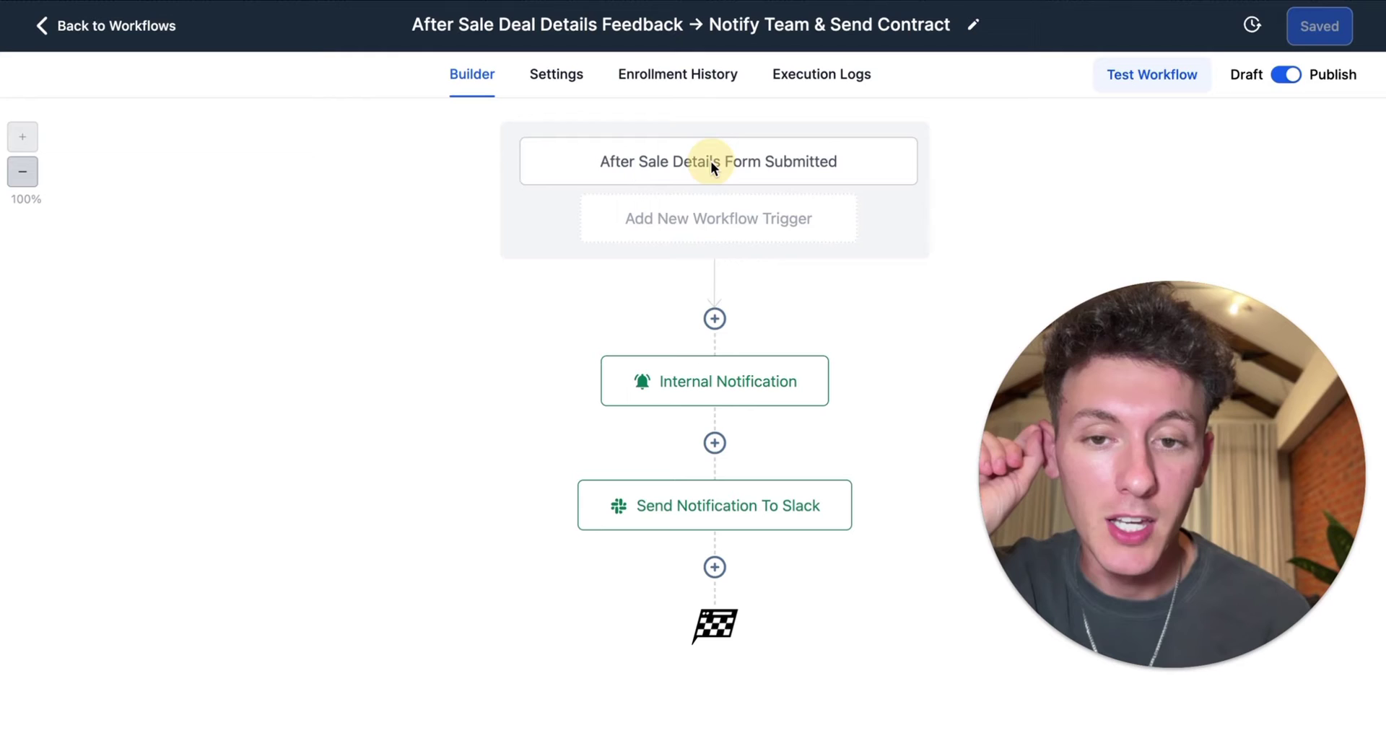
{"action": "left_click", "coordinate": [773, 166]}
{"action": "left_click_drag", "start_coordinate": [1104, 390], "coordinate": [260, 365]}
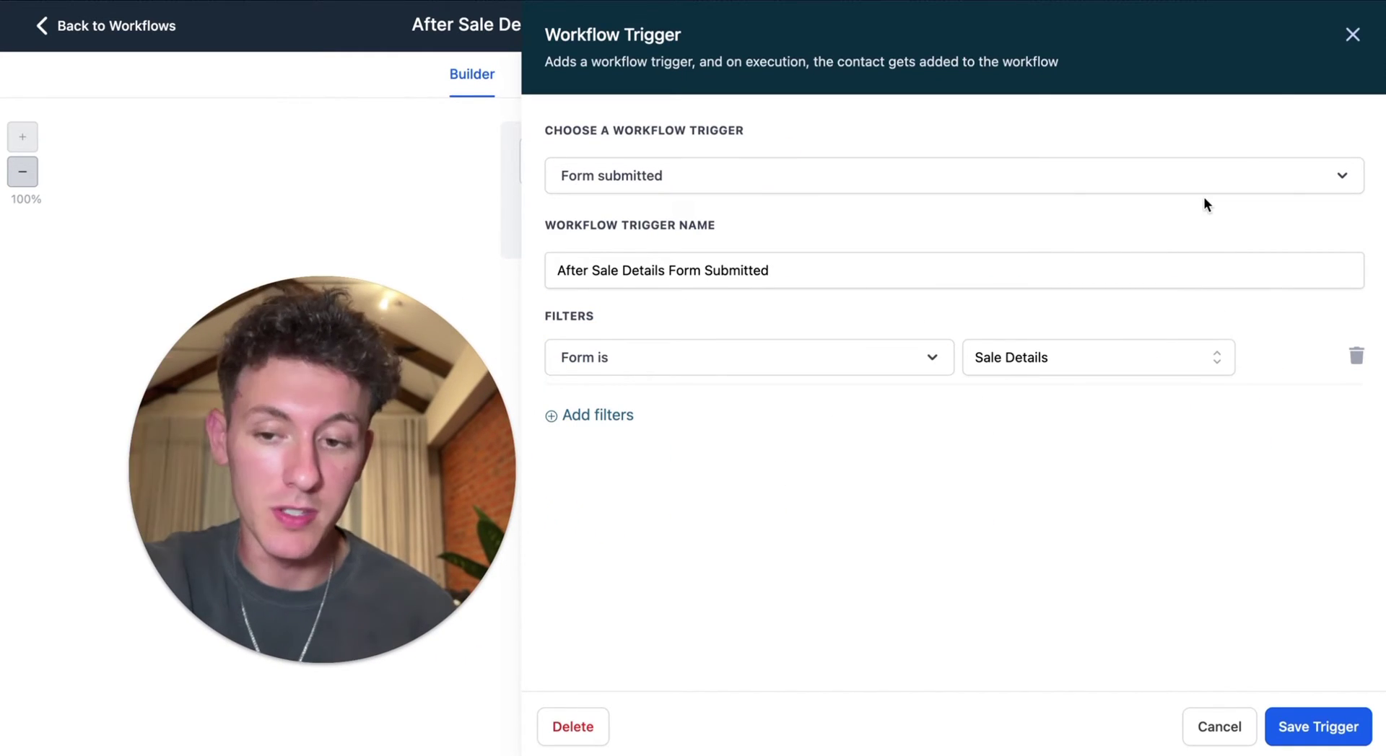
{"action": "left_click", "coordinate": [1350, 36]}
Review the Internal Notification email's sender, recipients, subject, deal-detail placeholders and team instructions in the message body, and close the action.
{"action": "left_click", "coordinate": [735, 388]}
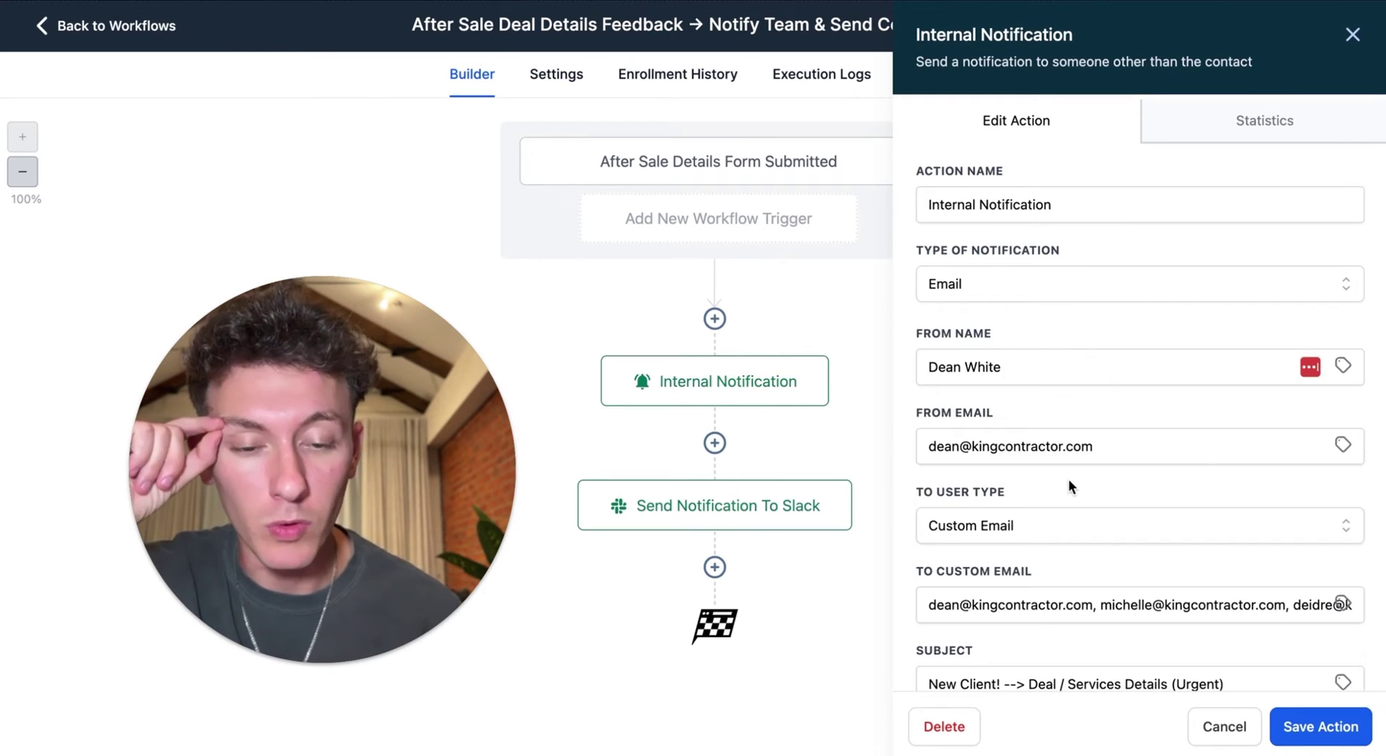
{"action": "scroll", "coordinate": [1070, 485], "scroll_direction": "down", "scroll_amount": 5}
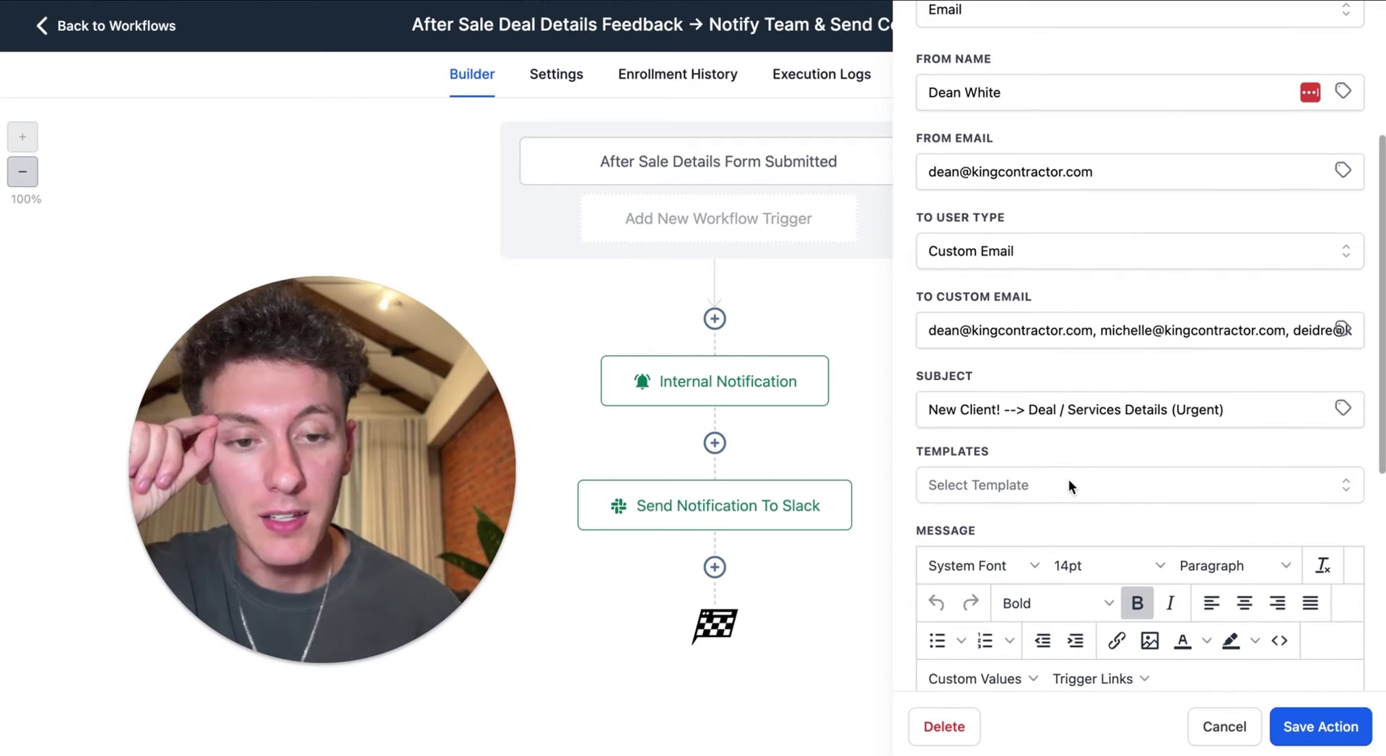
{"action": "scroll", "coordinate": [1075, 323], "scroll_direction": "down", "scroll_amount": 4}
{"action": "scroll", "coordinate": [1114, 399], "scroll_direction": "down", "scroll_amount": 4}
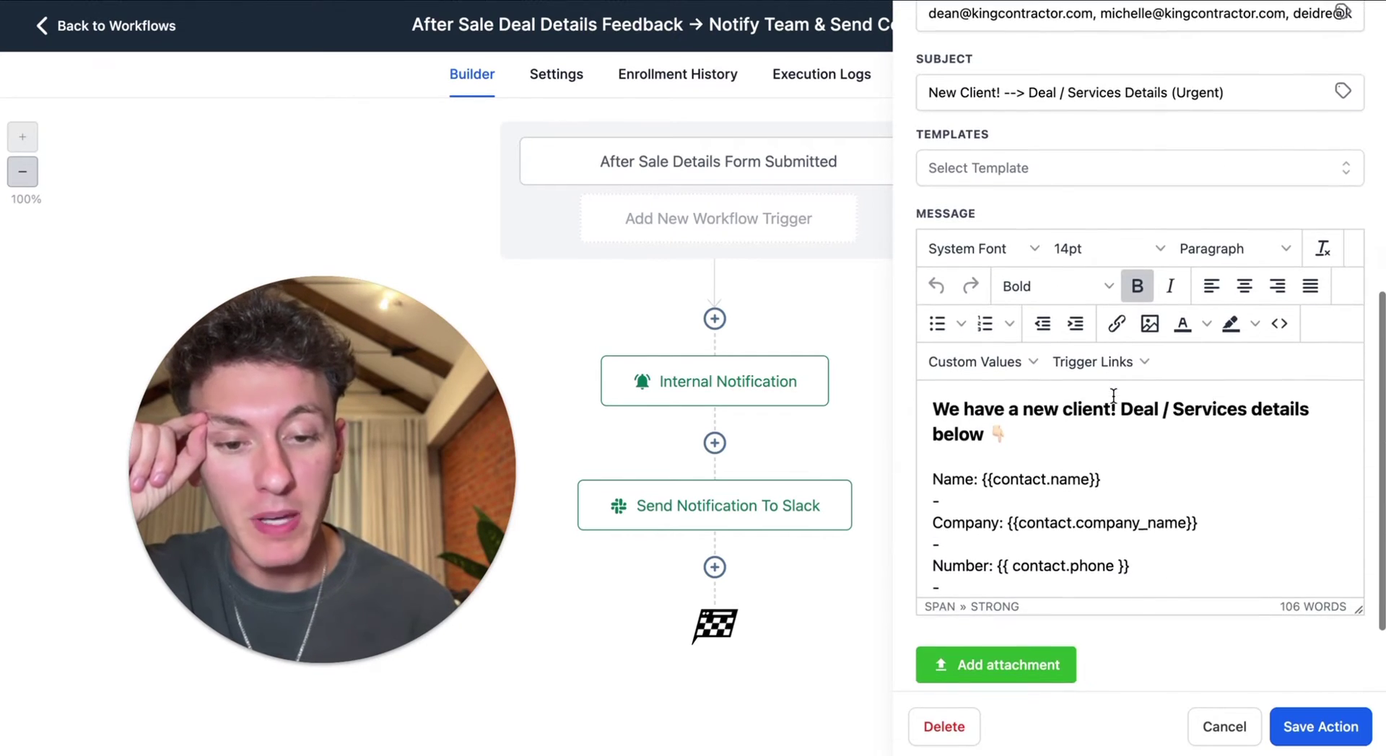
{"action": "scroll", "coordinate": [1114, 396], "scroll_direction": "up", "scroll_amount": 1}
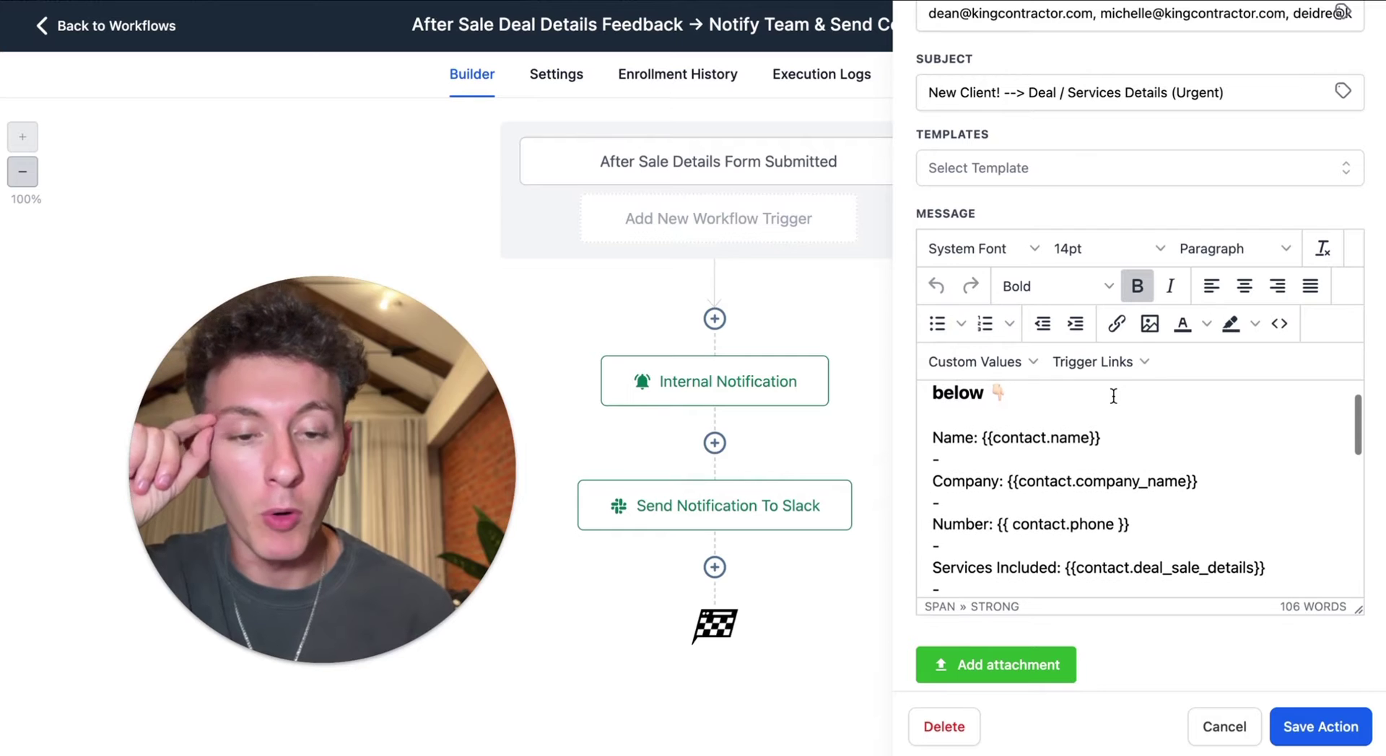
{"action": "scroll", "coordinate": [1097, 498], "scroll_direction": "down", "scroll_amount": 2}
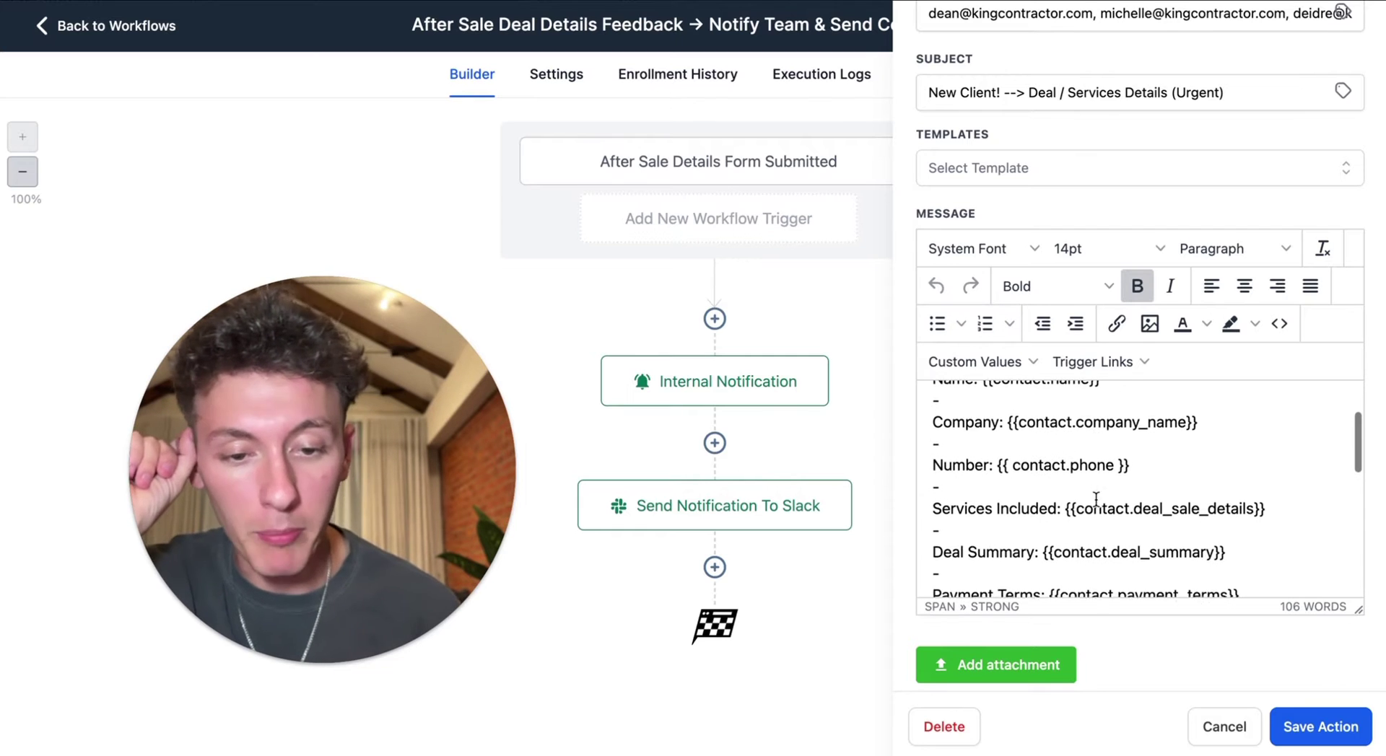
{"action": "scroll", "coordinate": [1096, 500], "scroll_direction": "down", "scroll_amount": 3}
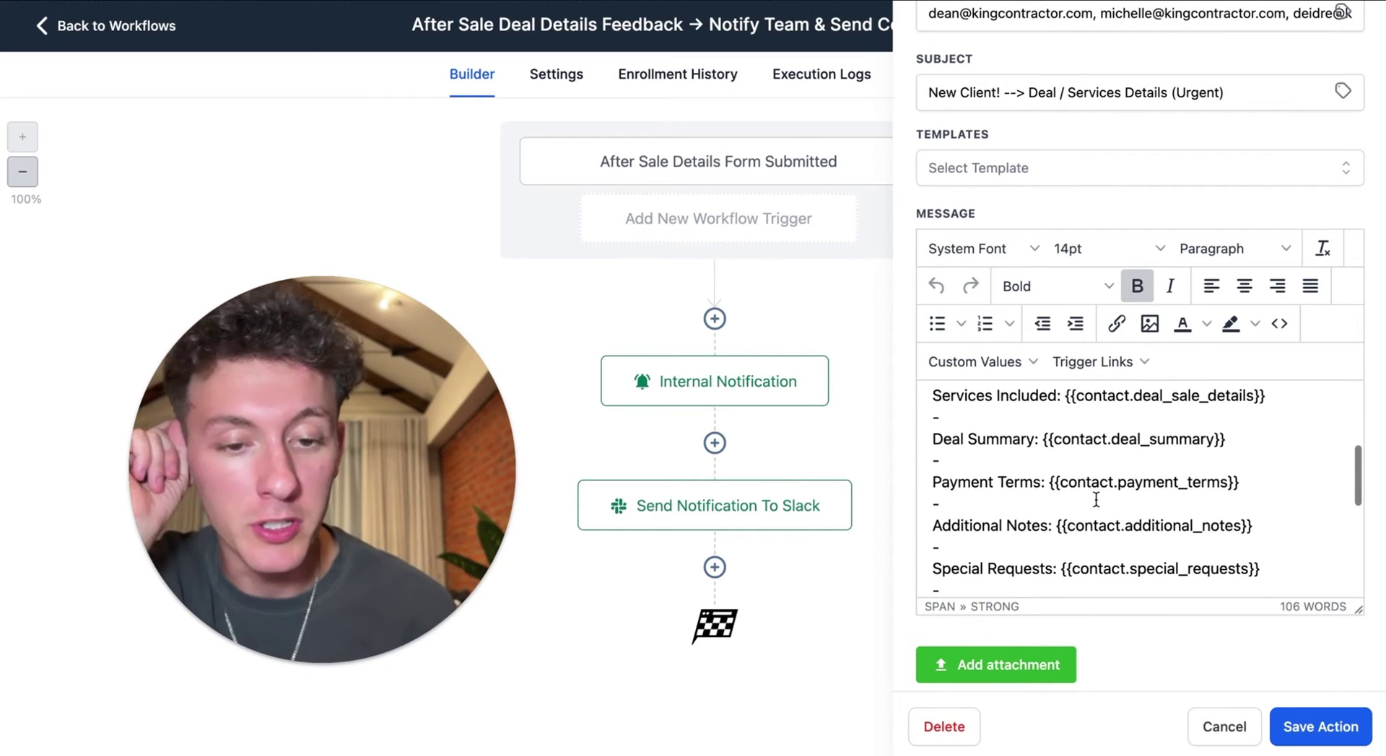
{"action": "scroll", "coordinate": [1096, 499], "scroll_direction": "down", "scroll_amount": 4}
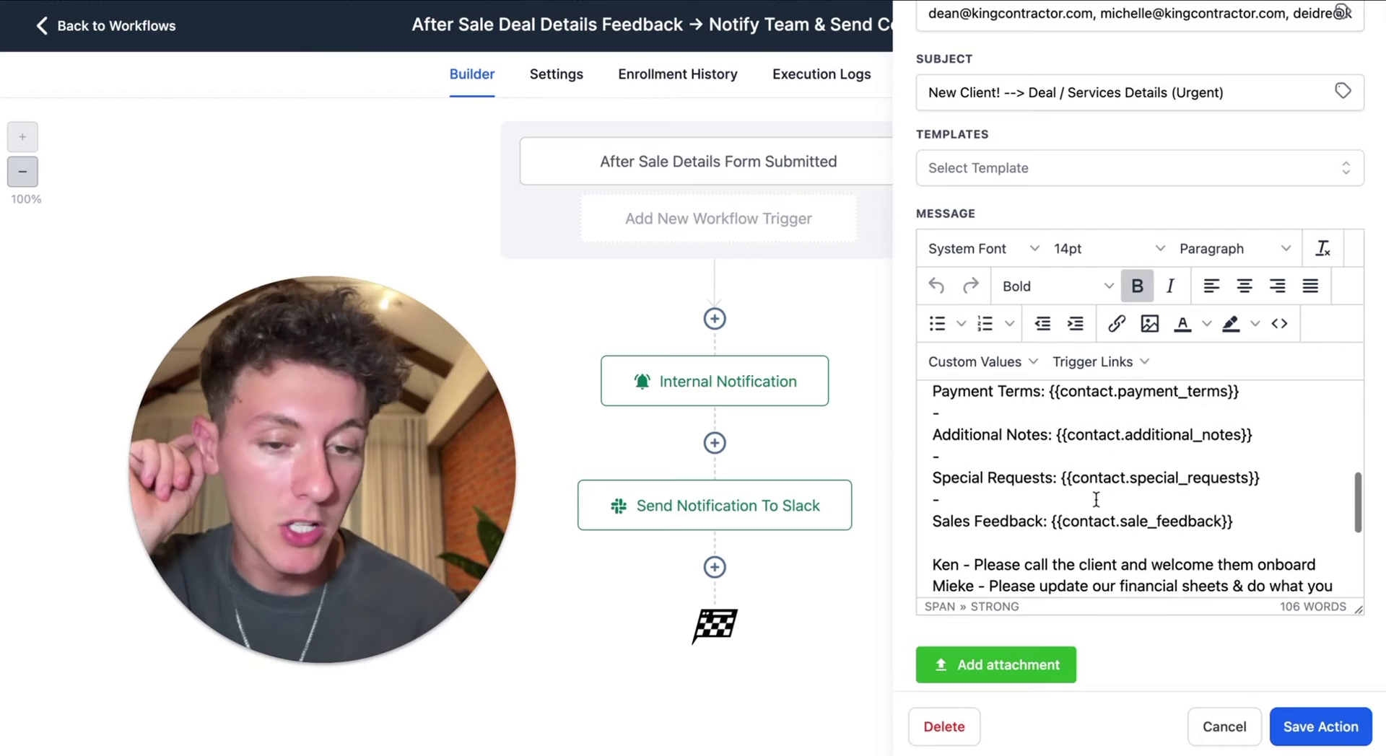
{"action": "scroll", "coordinate": [1095, 499], "scroll_direction": "down", "scroll_amount": 1}
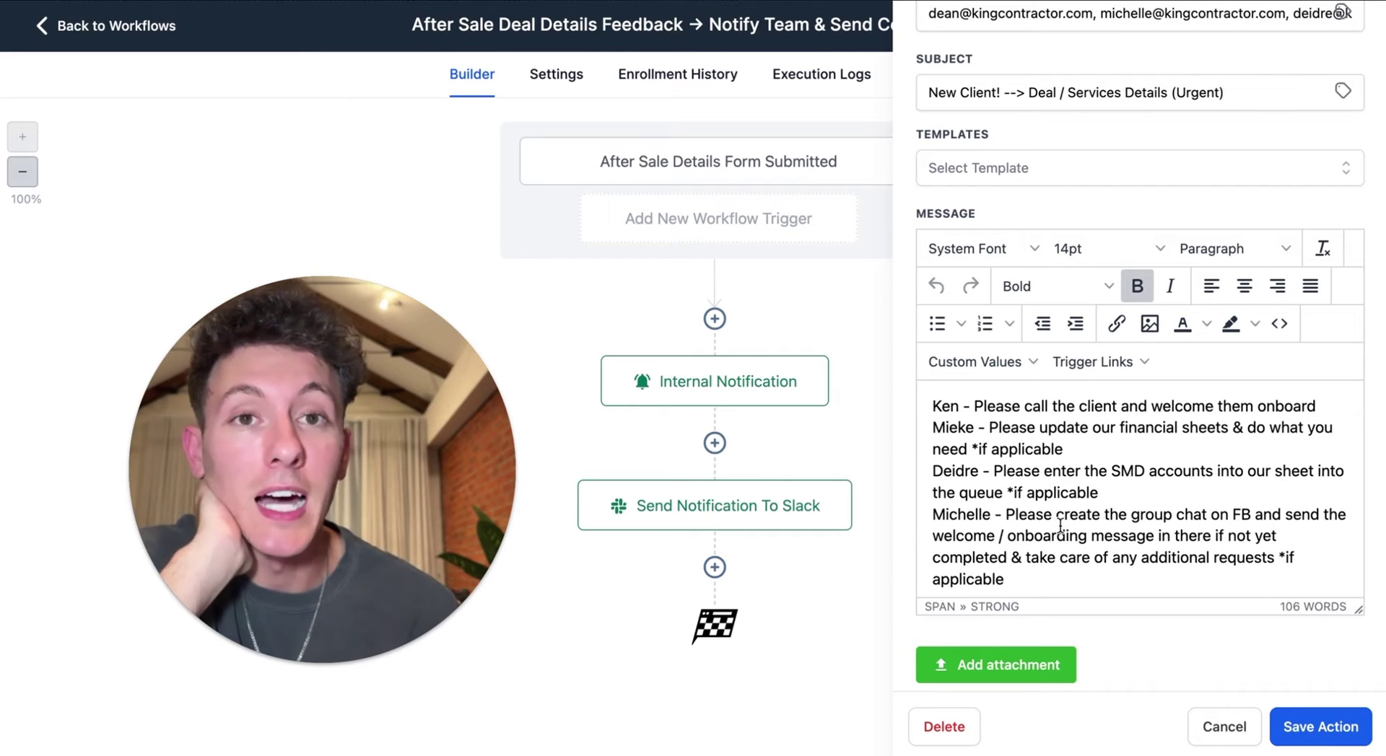
{"action": "scroll", "coordinate": [1059, 527], "scroll_direction": "up", "scroll_amount": 15}
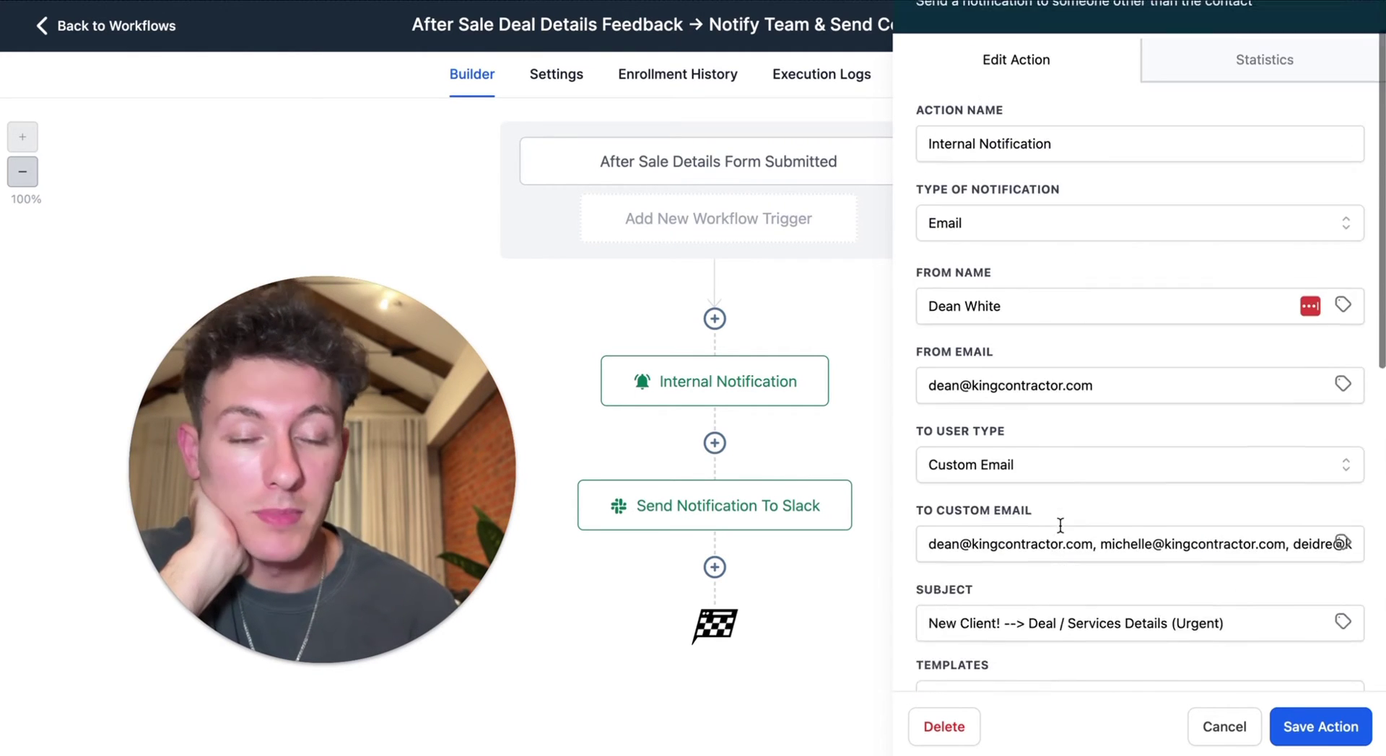
{"action": "left_click", "coordinate": [1349, 38]}
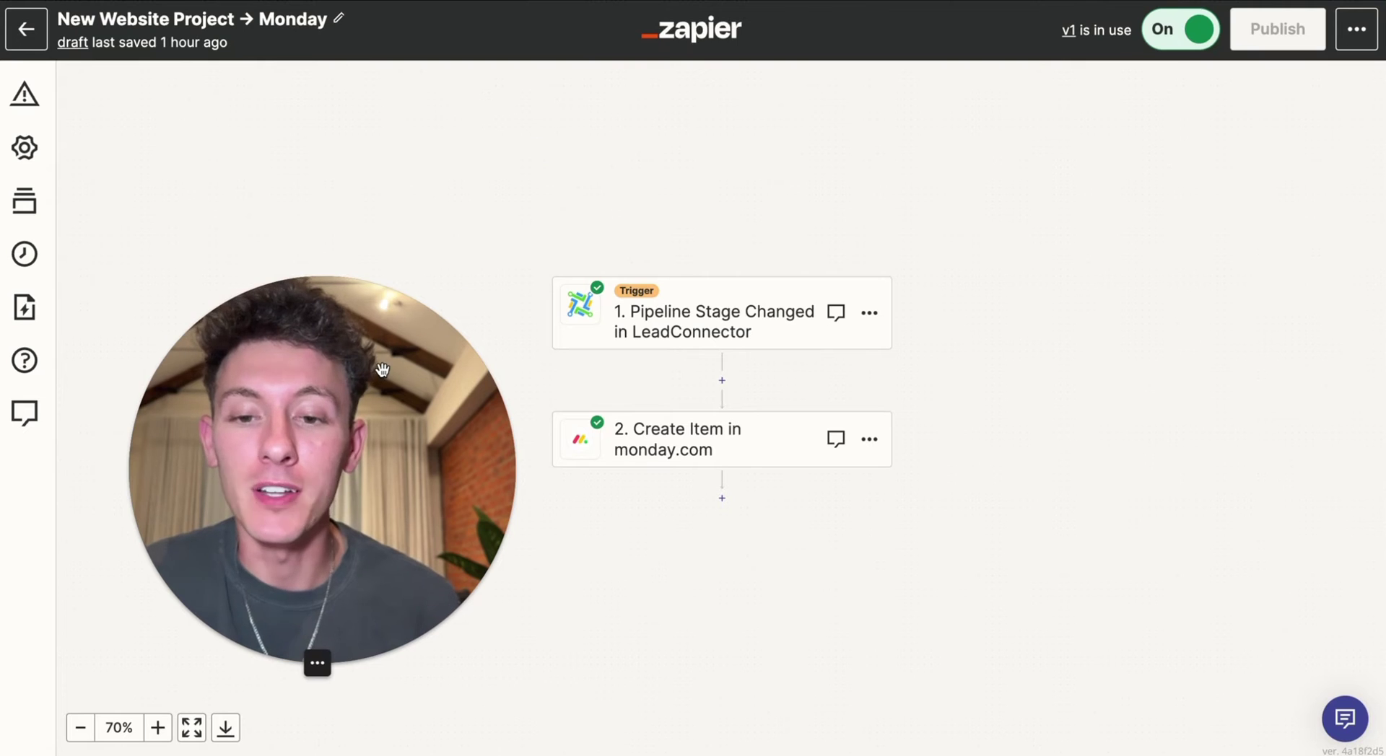
Check the event, account, pipeline and stage settings of the Zap's Pipeline Stage Changed trigger, and continue to its test section.
{"action": "left_click", "coordinate": [733, 331]}
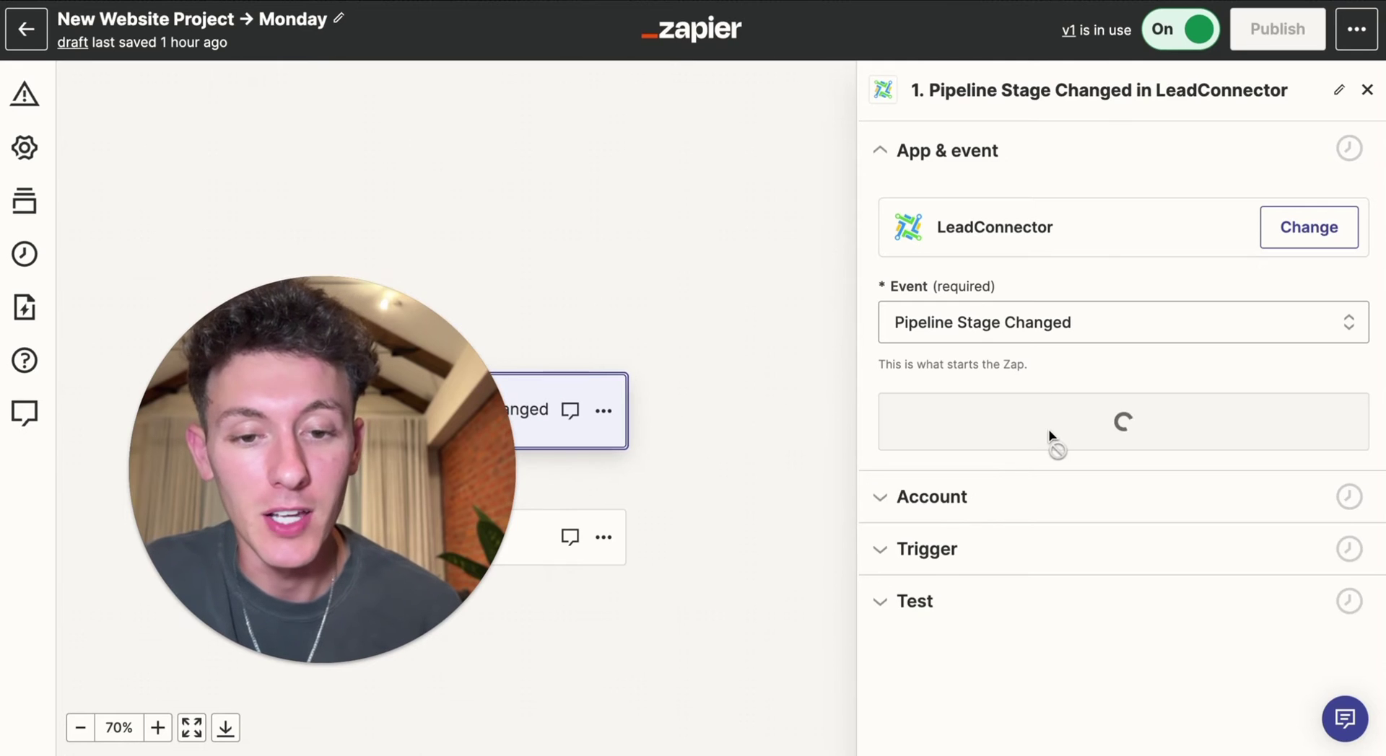
{"action": "left_click", "coordinate": [1050, 415]}
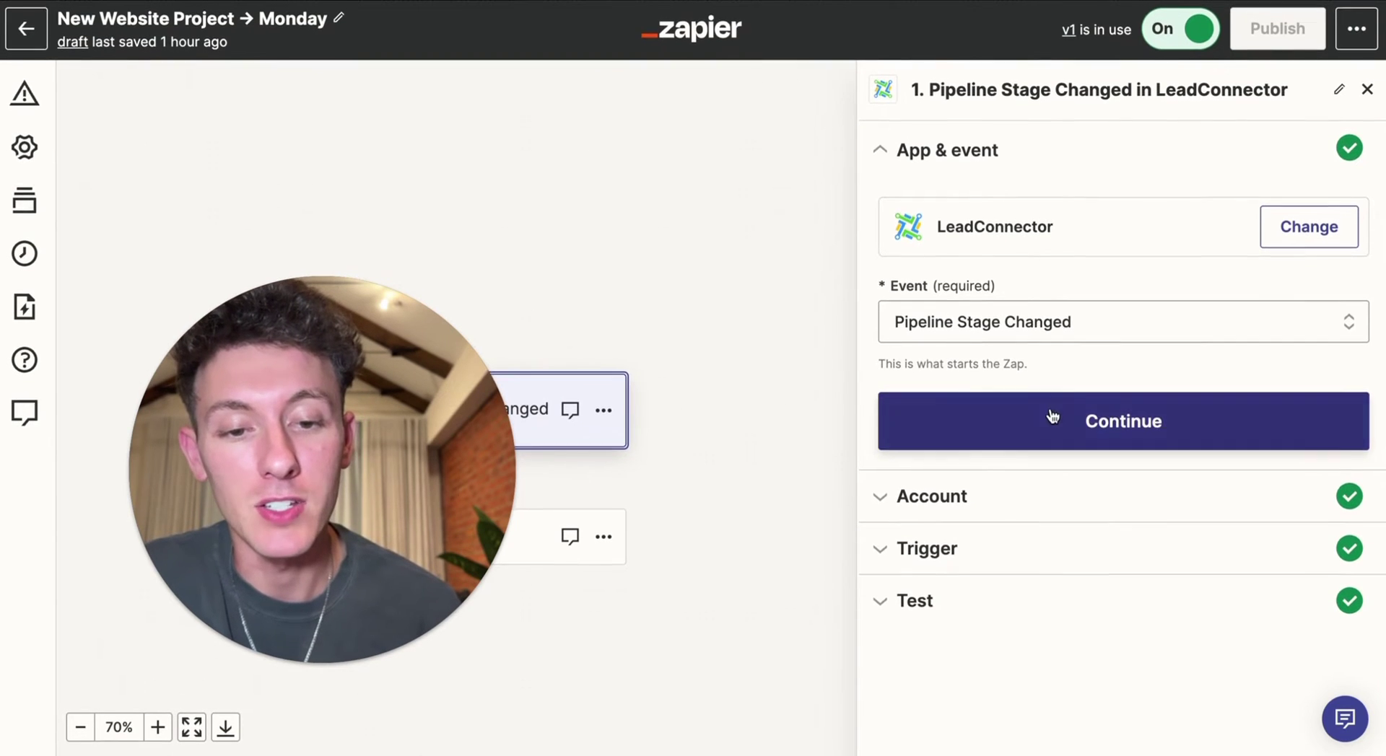
{"action": "left_click", "coordinate": [950, 455]}
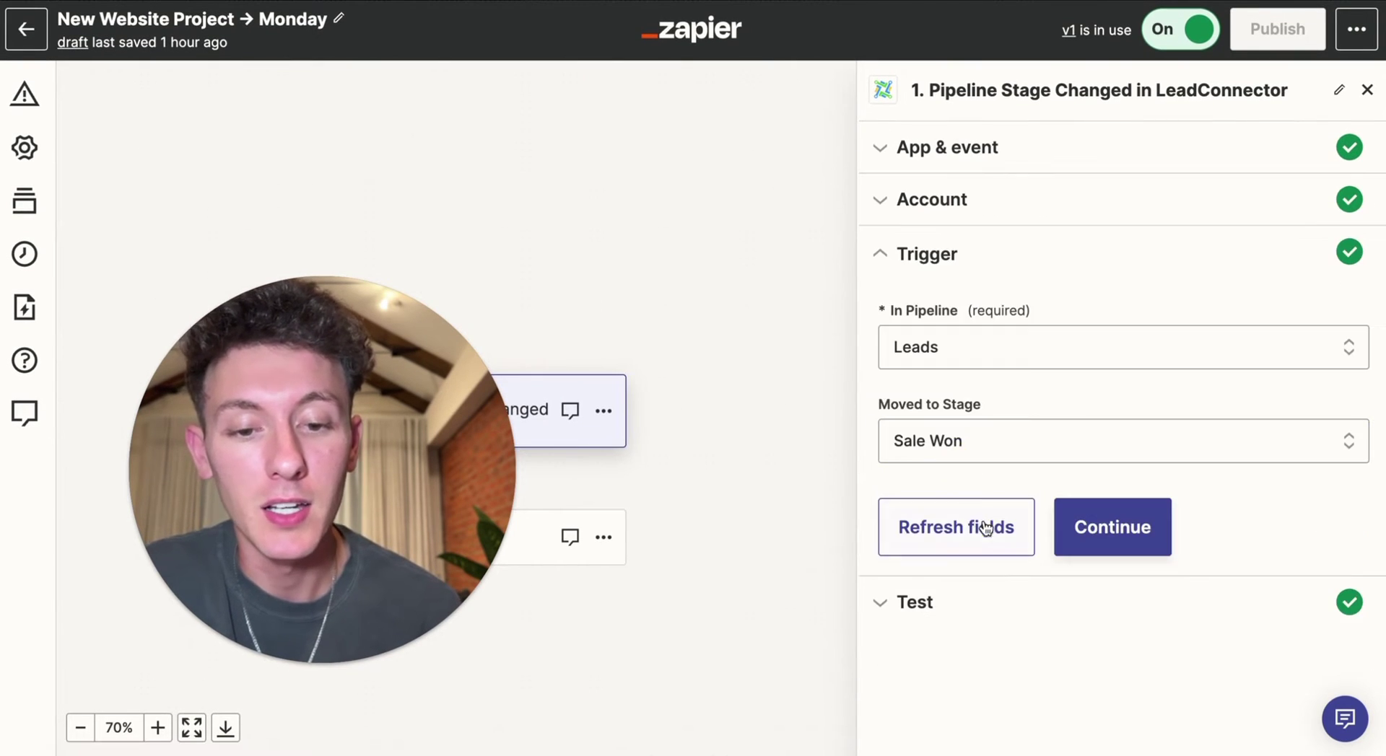
{"action": "left_click", "coordinate": [1104, 526]}
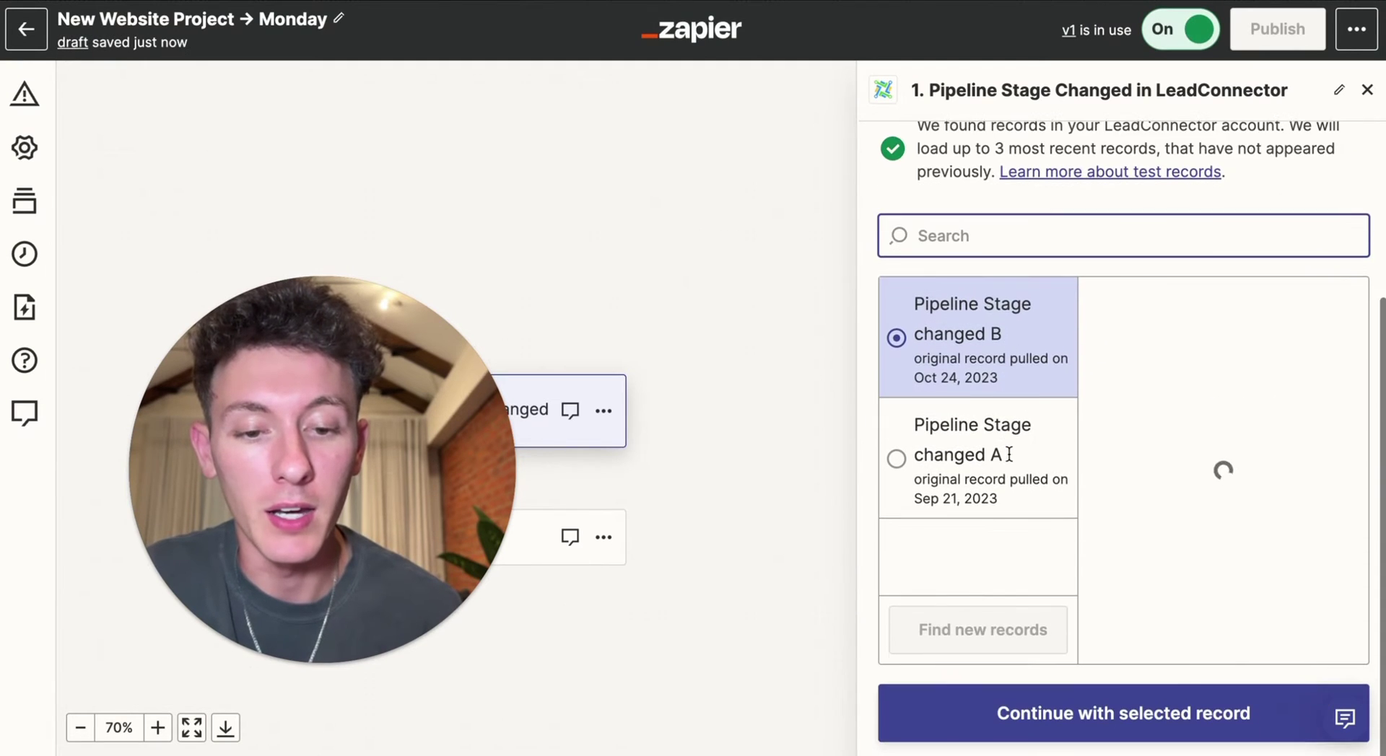
Examine the trigger's selected test record, including the deal sale details, notes, payment terms, deal summary and opportunity fields.
{"action": "scroll", "coordinate": [1146, 459], "scroll_direction": "down", "scroll_amount": 2}
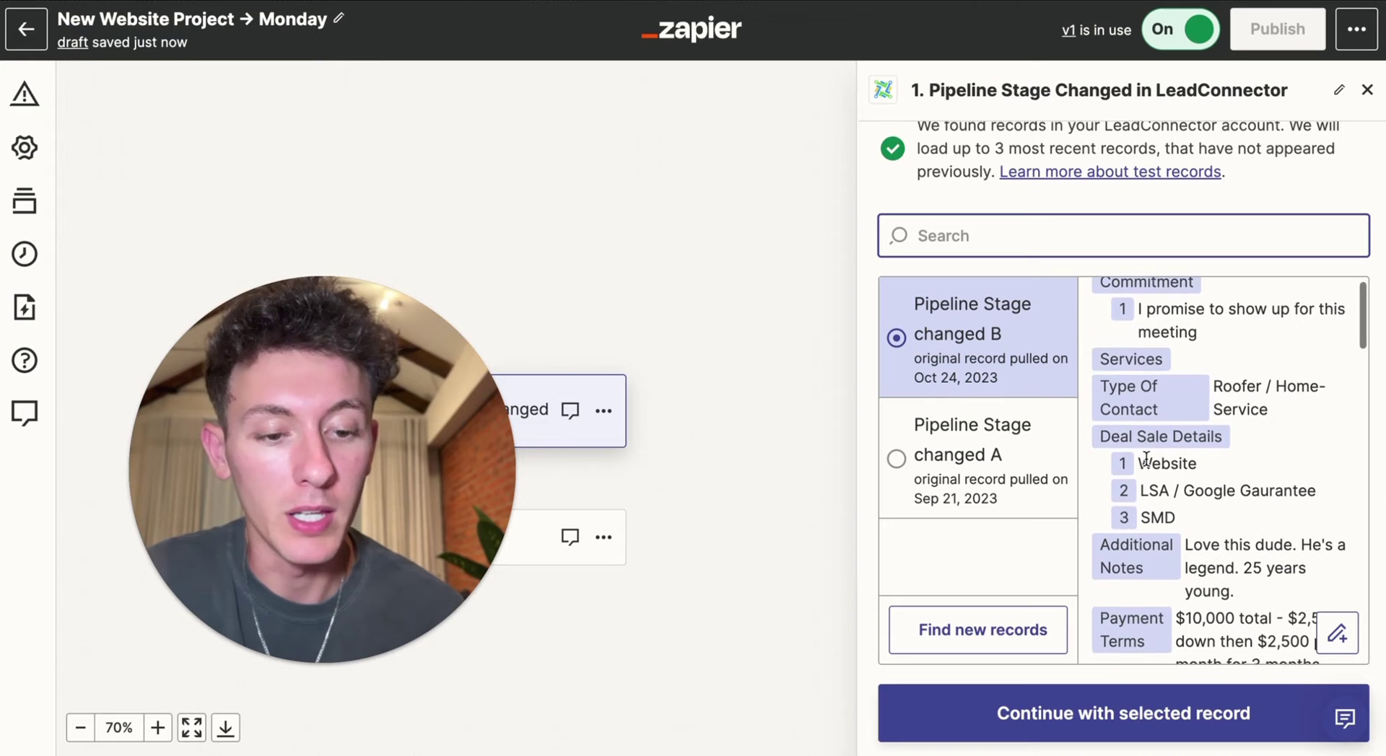
{"action": "scroll", "coordinate": [1146, 459], "scroll_direction": "down", "scroll_amount": 2}
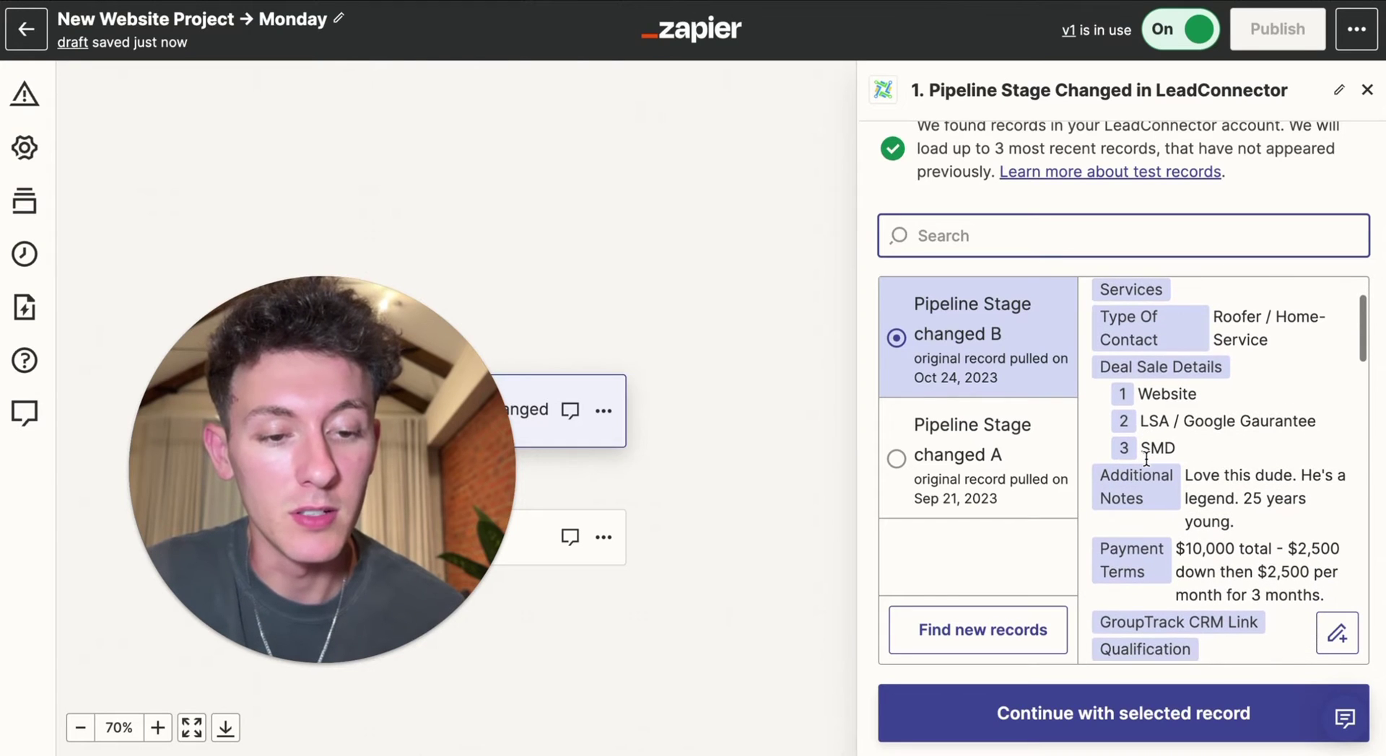
{"action": "scroll", "coordinate": [1145, 458], "scroll_direction": "down", "scroll_amount": 3}
{"action": "scroll", "coordinate": [1146, 462], "scroll_direction": "up", "scroll_amount": 8}
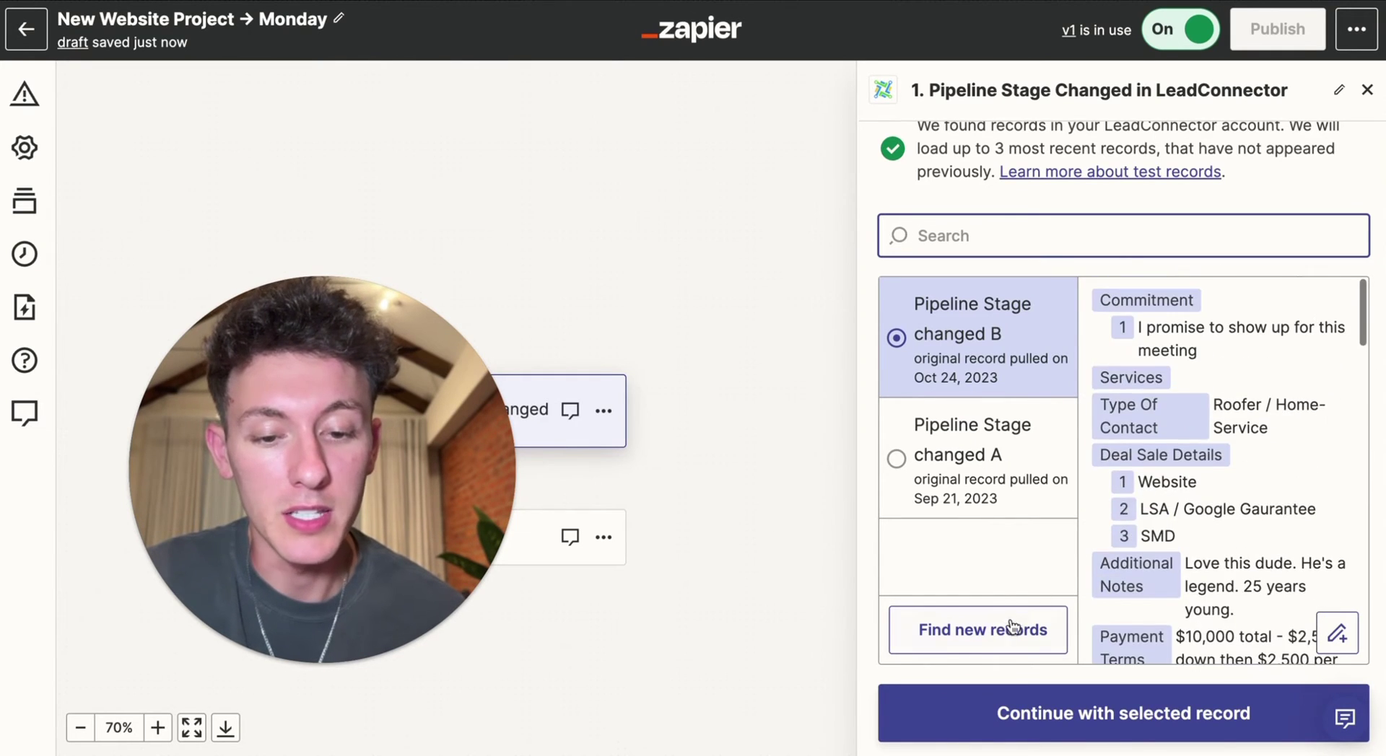
{"action": "scroll", "coordinate": [982, 433], "scroll_direction": "up", "scroll_amount": 4}
{"action": "scroll", "coordinate": [1008, 462], "scroll_direction": "down", "scroll_amount": 5}
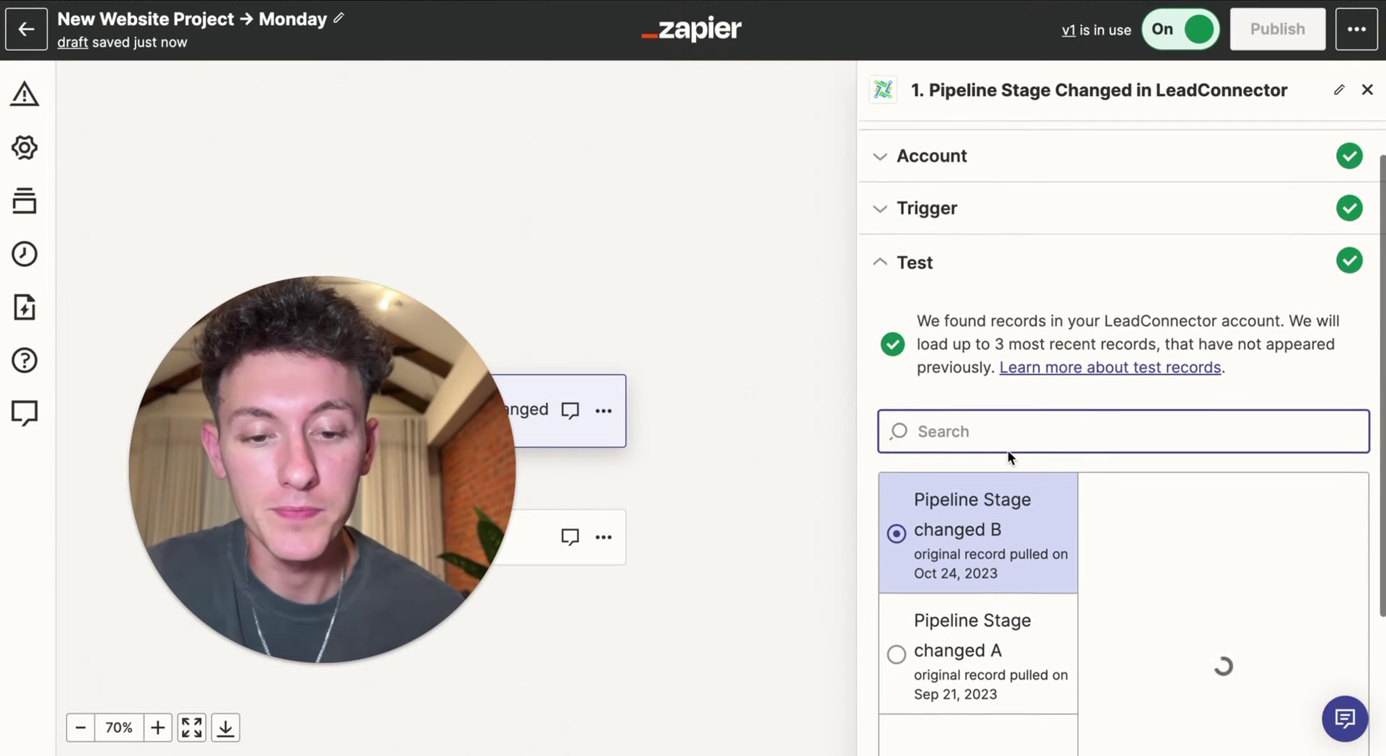
{"action": "scroll", "coordinate": [989, 492], "scroll_direction": "down", "scroll_amount": 1}
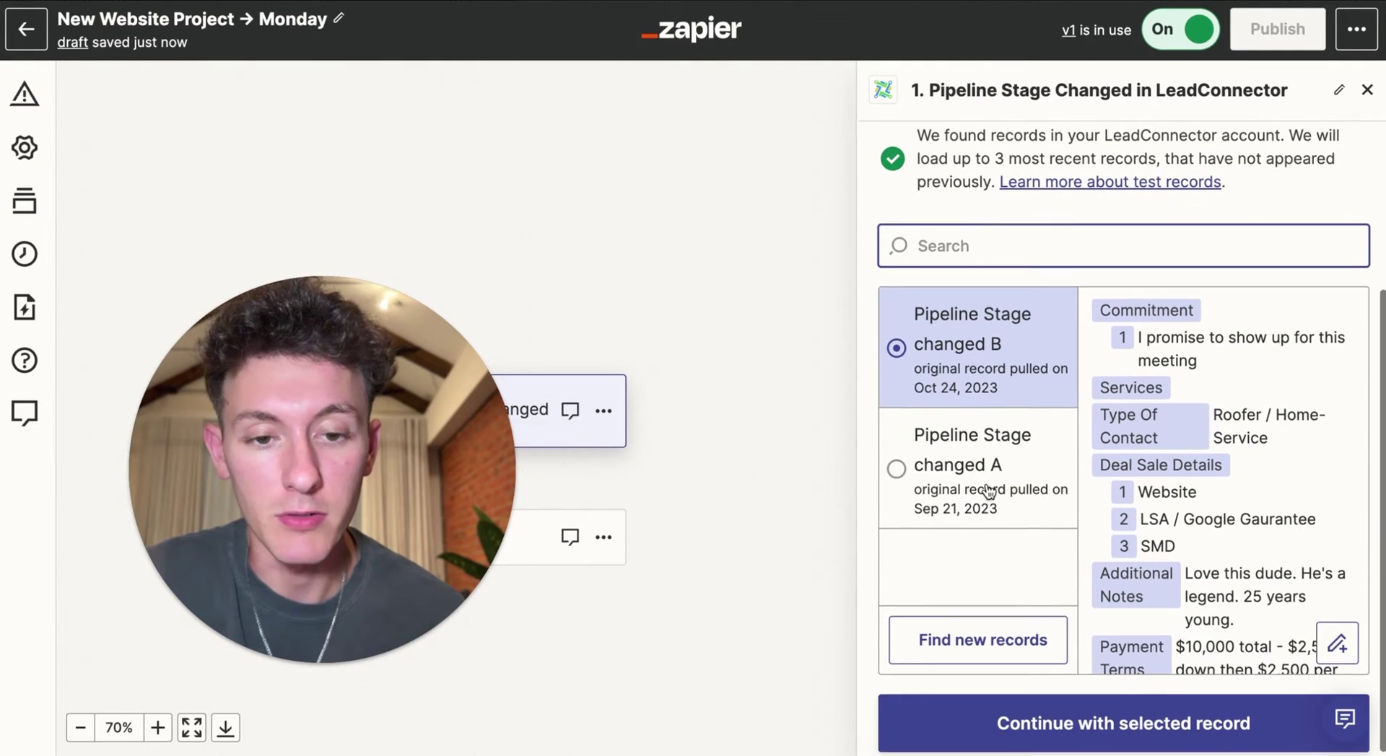
{"action": "scroll", "coordinate": [1105, 487], "scroll_direction": "down", "scroll_amount": 3}
{"action": "scroll", "coordinate": [1144, 492], "scroll_direction": "down", "scroll_amount": 8}
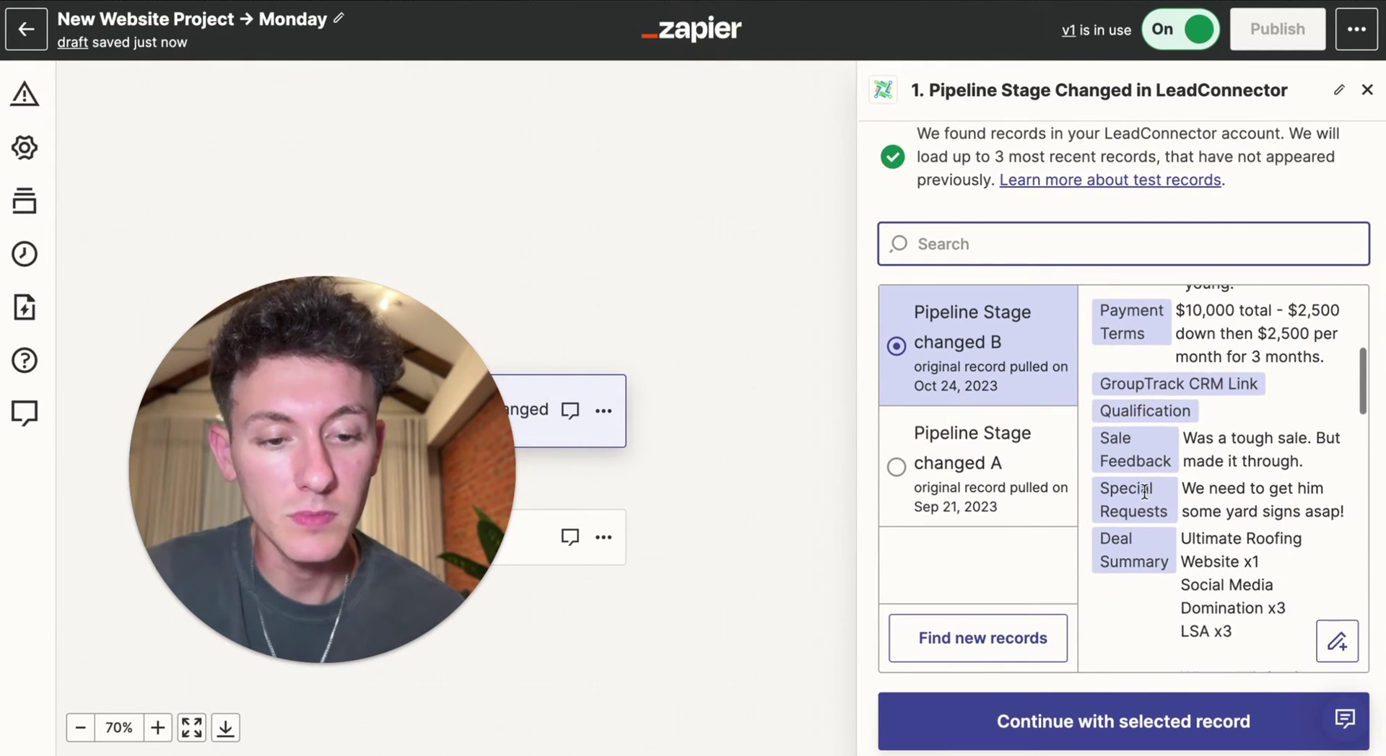
{"action": "scroll", "coordinate": [1144, 492], "scroll_direction": "down", "scroll_amount": 5}
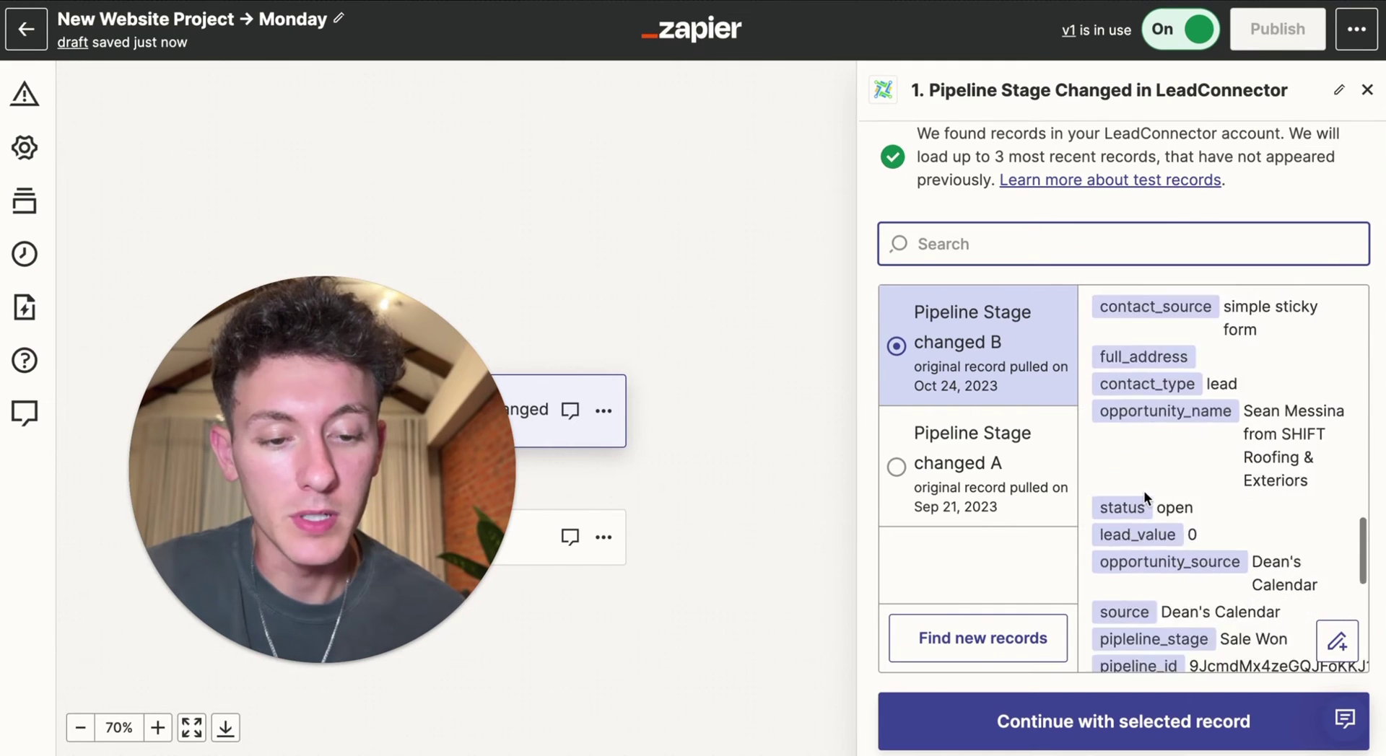
{"action": "scroll", "coordinate": [1144, 491], "scroll_direction": "up", "scroll_amount": 12}
{"action": "scroll", "coordinate": [1144, 492], "scroll_direction": "up", "scroll_amount": 3}
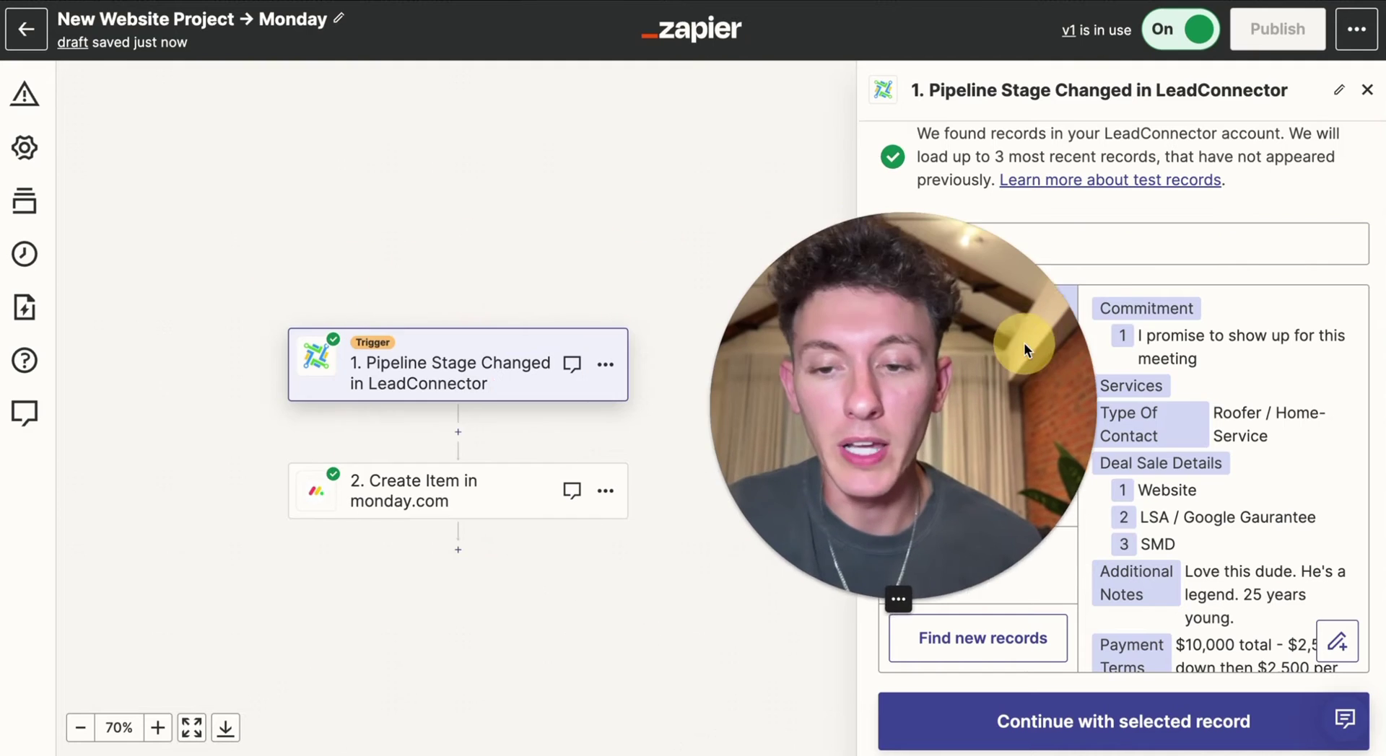
Open the Zap's Create Item in monday.com step and continue past its event and account to the action settings.
{"action": "left_click", "coordinate": [501, 485]}
{"action": "left_click_drag", "start_coordinate": [963, 381], "coordinate": [141, 230]}
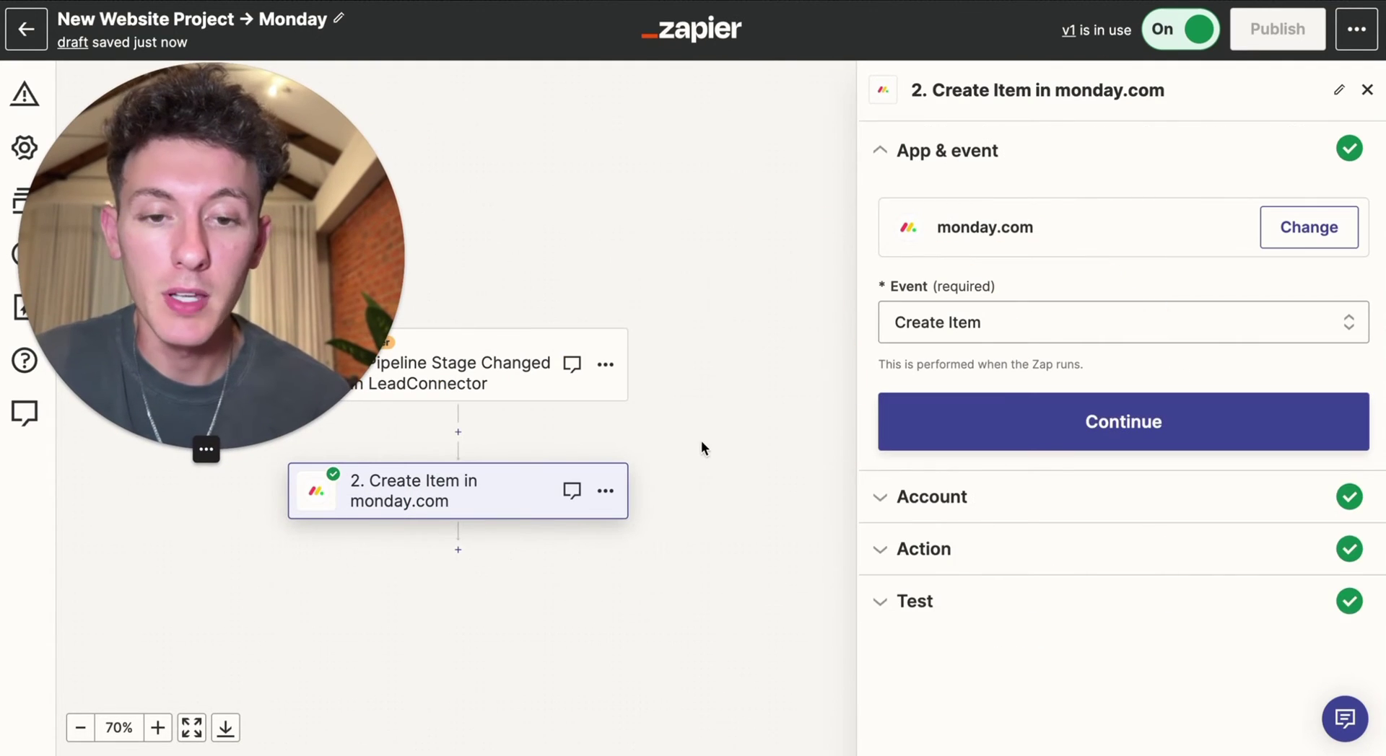
{"action": "left_click", "coordinate": [991, 422]}
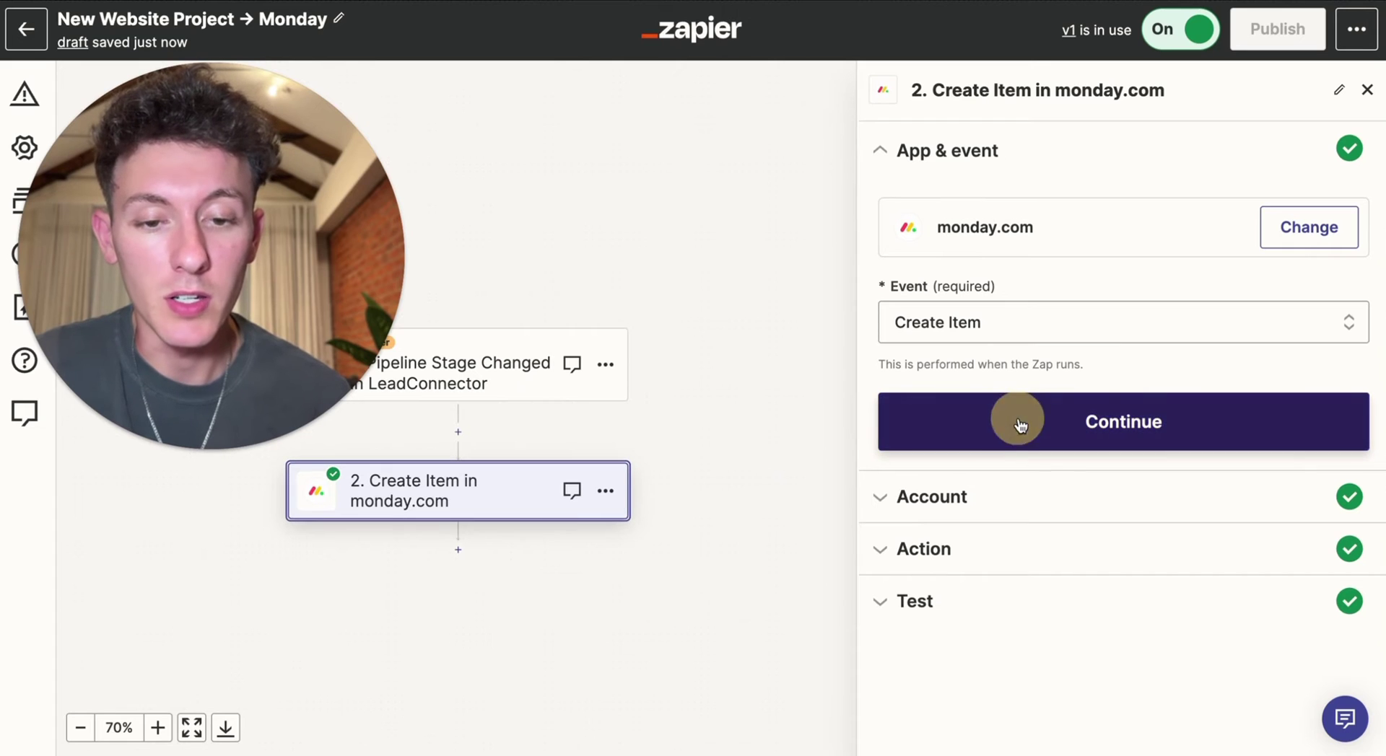
{"action": "left_click", "coordinate": [1115, 424]}
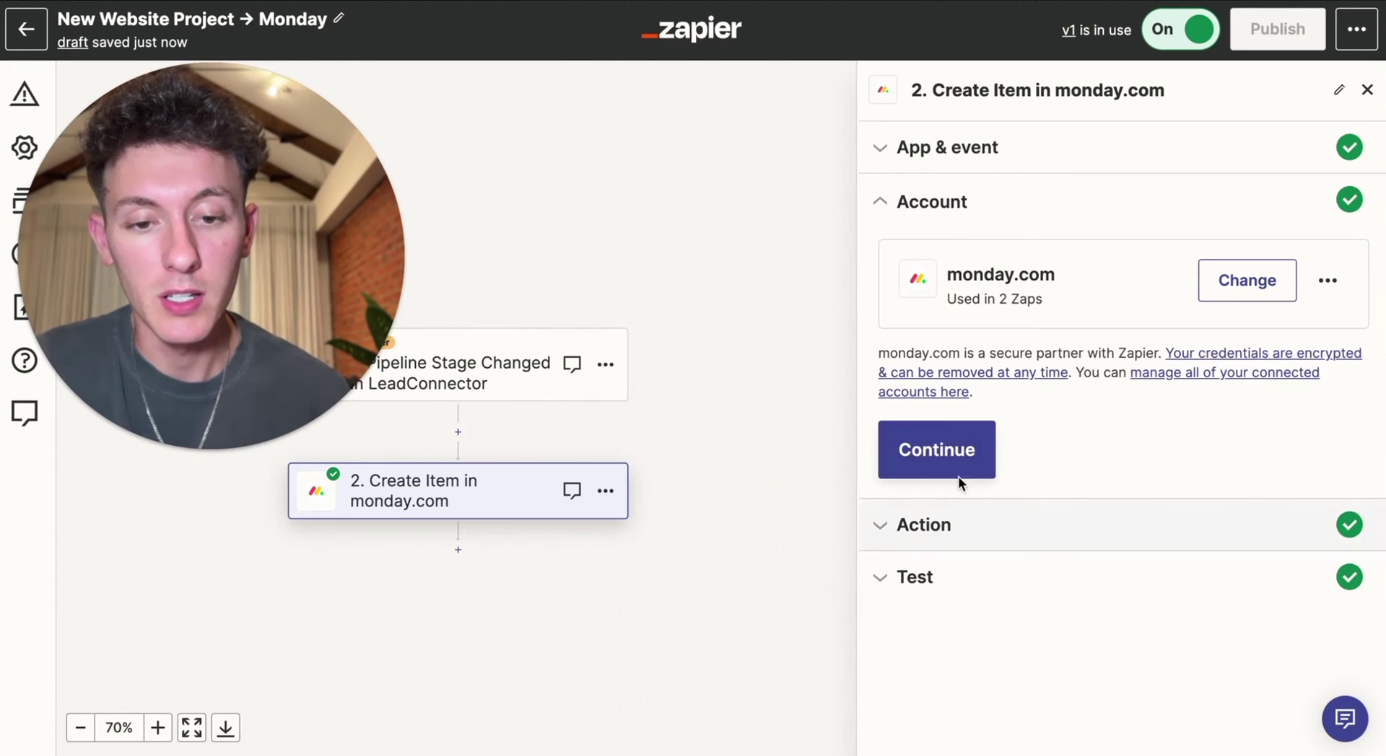
{"action": "left_click", "coordinate": [957, 465]}
Examine how the monday.com item's board, group, name, owner, status, deadline and time range fields are configured.
{"action": "scroll", "coordinate": [1083, 509], "scroll_direction": "down", "scroll_amount": 1}
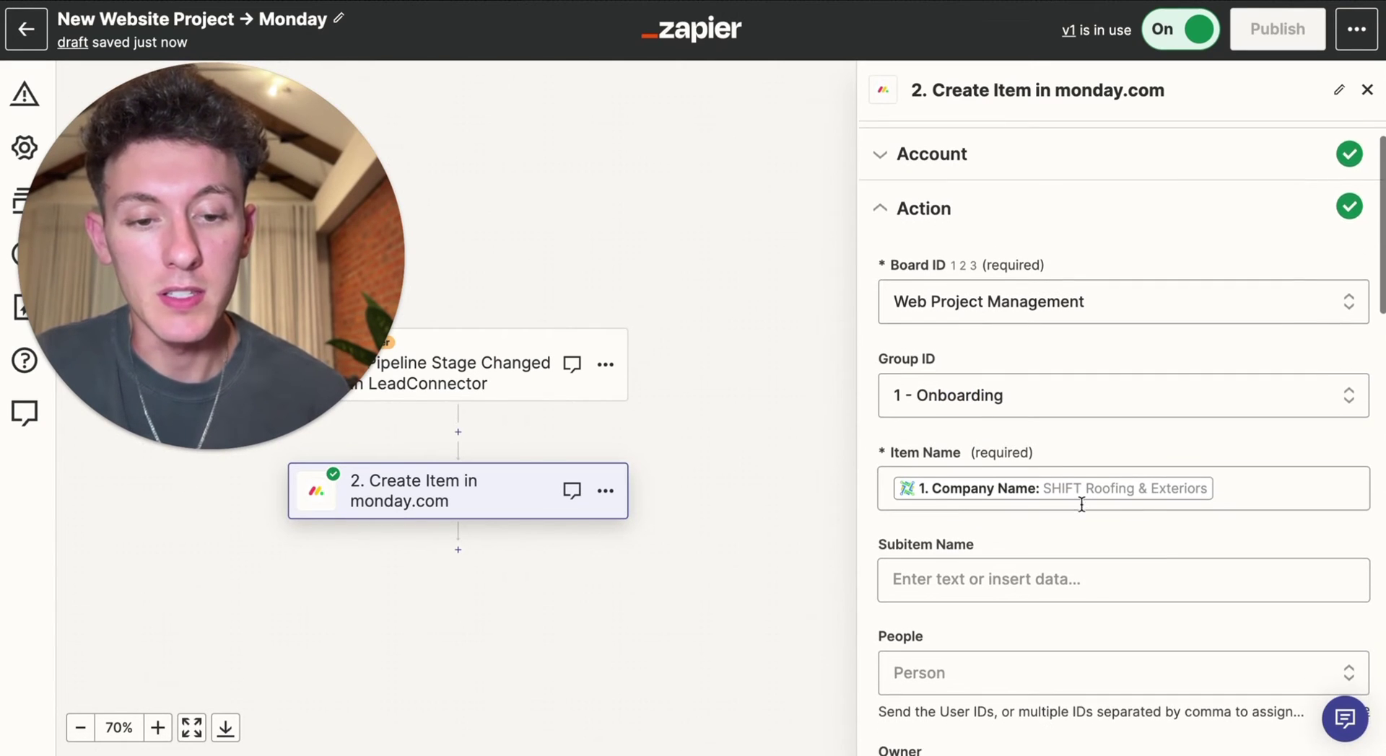
{"action": "left_click", "coordinate": [1069, 490]}
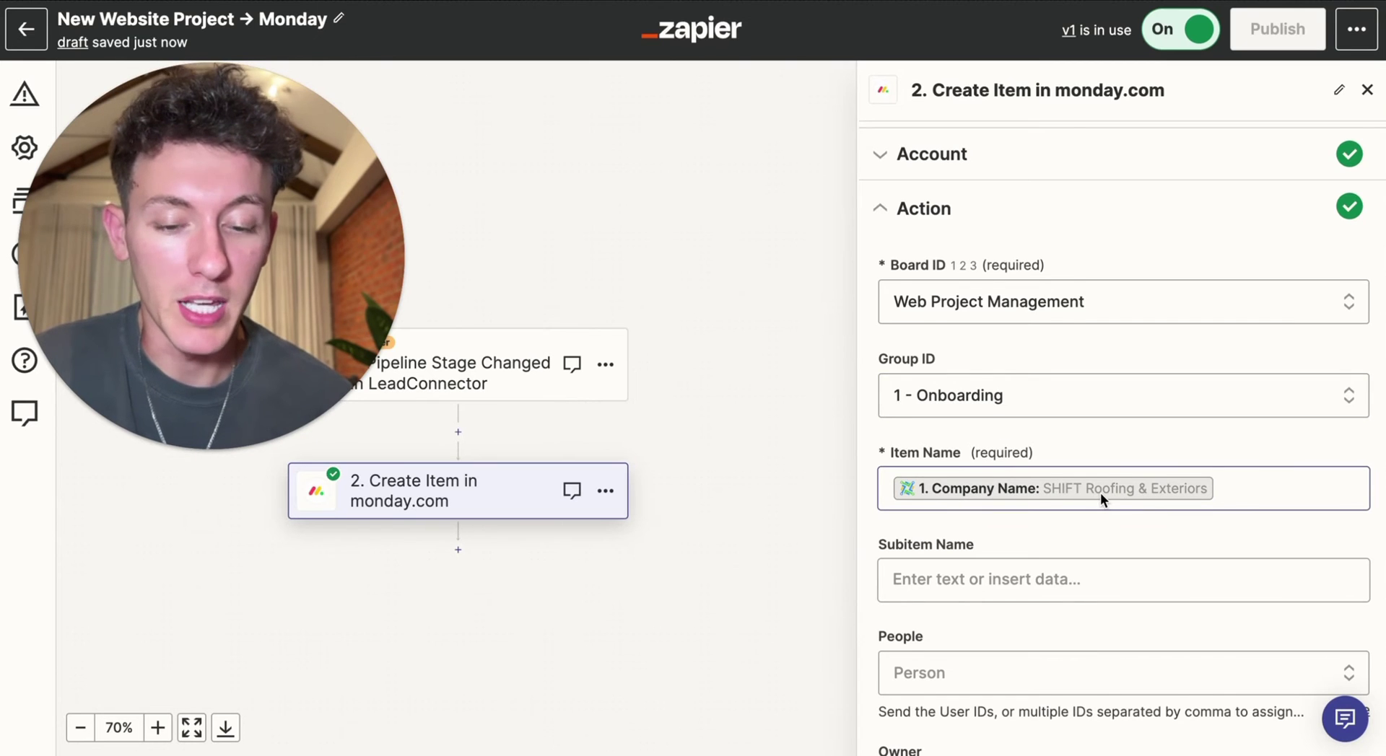
{"action": "scroll", "coordinate": [1100, 495], "scroll_direction": "down", "scroll_amount": 3}
{"action": "scroll", "coordinate": [1059, 505], "scroll_direction": "down", "scroll_amount": 1}
{"action": "scroll", "coordinate": [955, 531], "scroll_direction": "down", "scroll_amount": 5}
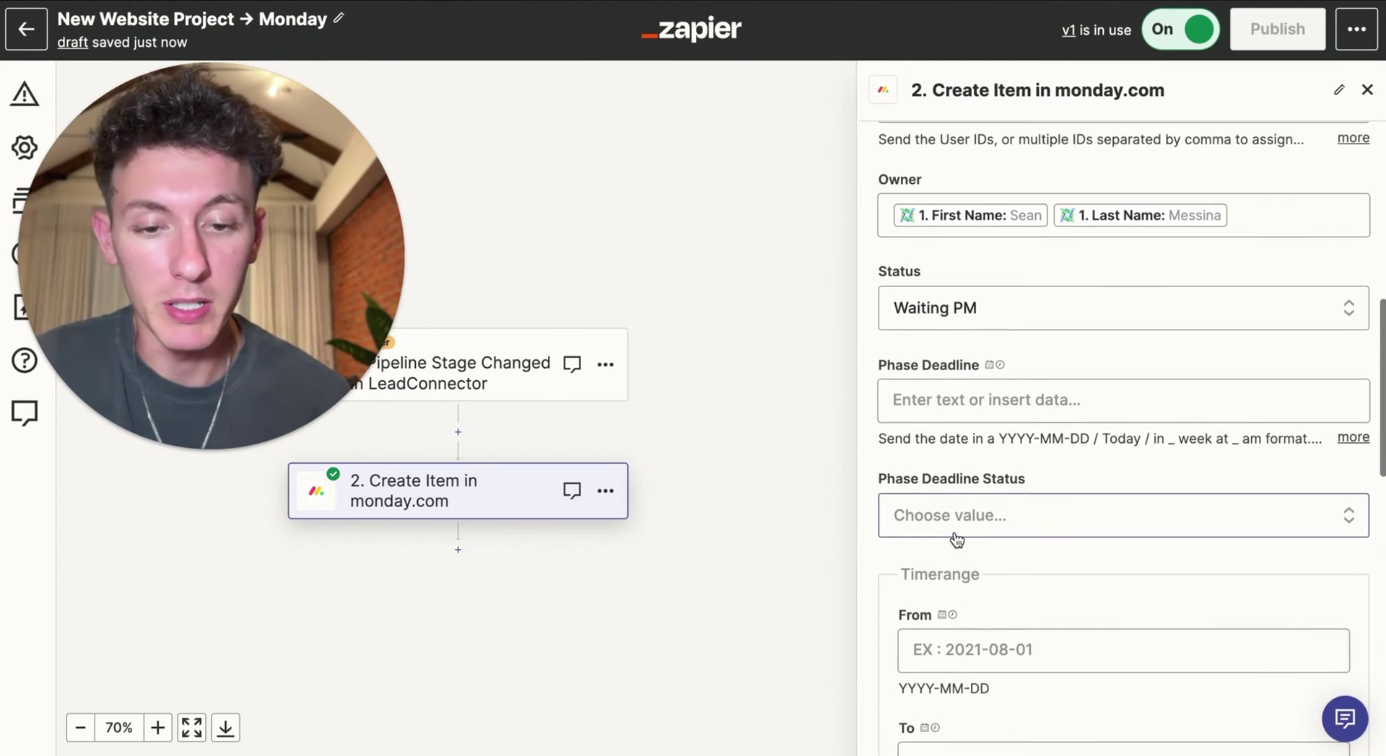
{"action": "scroll", "coordinate": [956, 541], "scroll_direction": "down", "scroll_amount": 3}
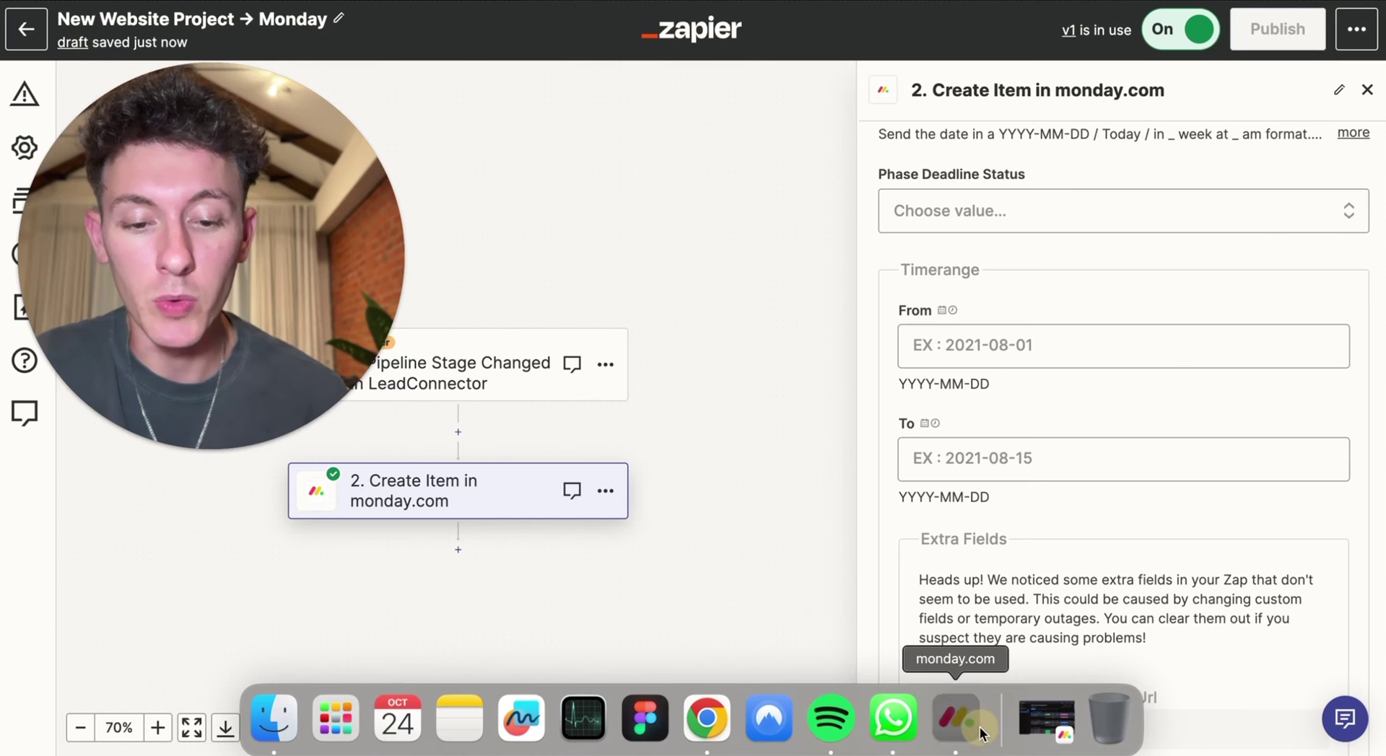
Switch to monday.com to view the Web Project Management board's onboarding group, and return to the Zap in Chrome.
{"action": "left_click", "coordinate": [953, 718]}
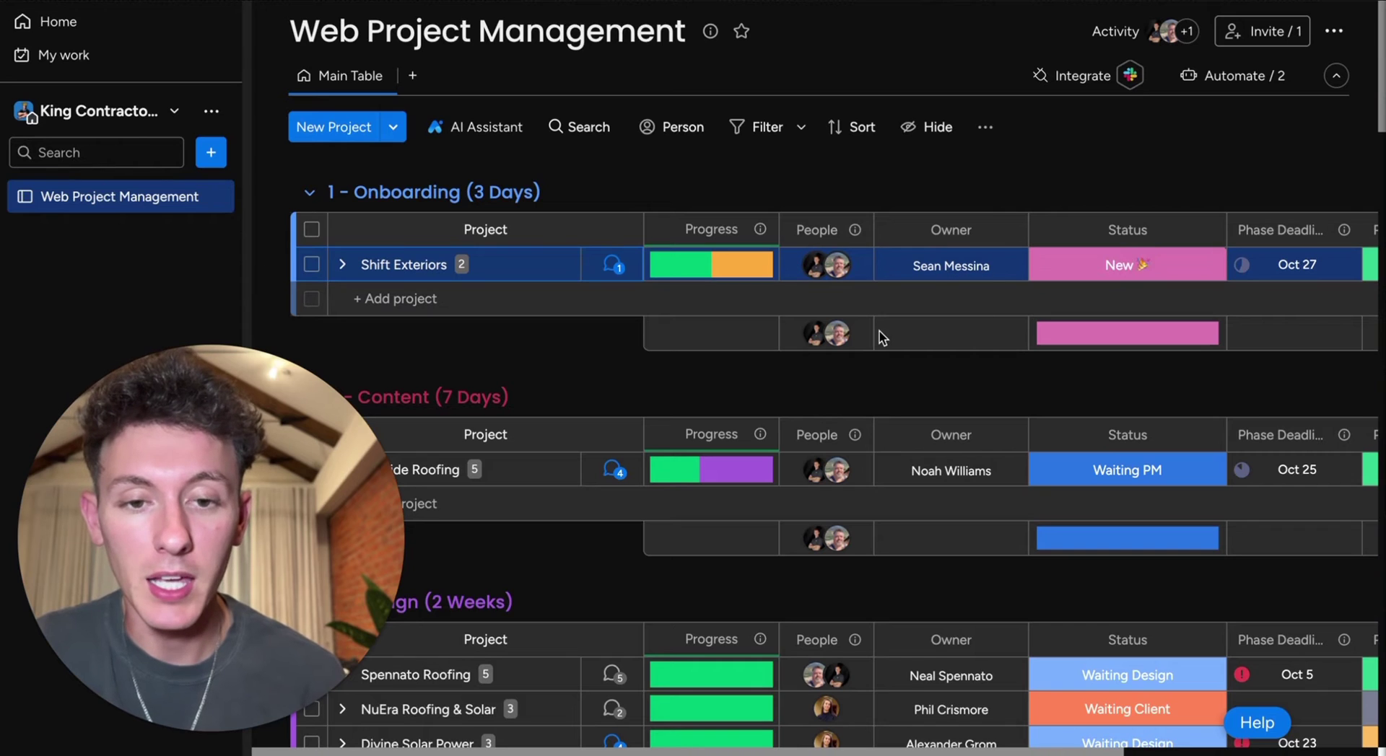
{"action": "left_click", "coordinate": [739, 722]}
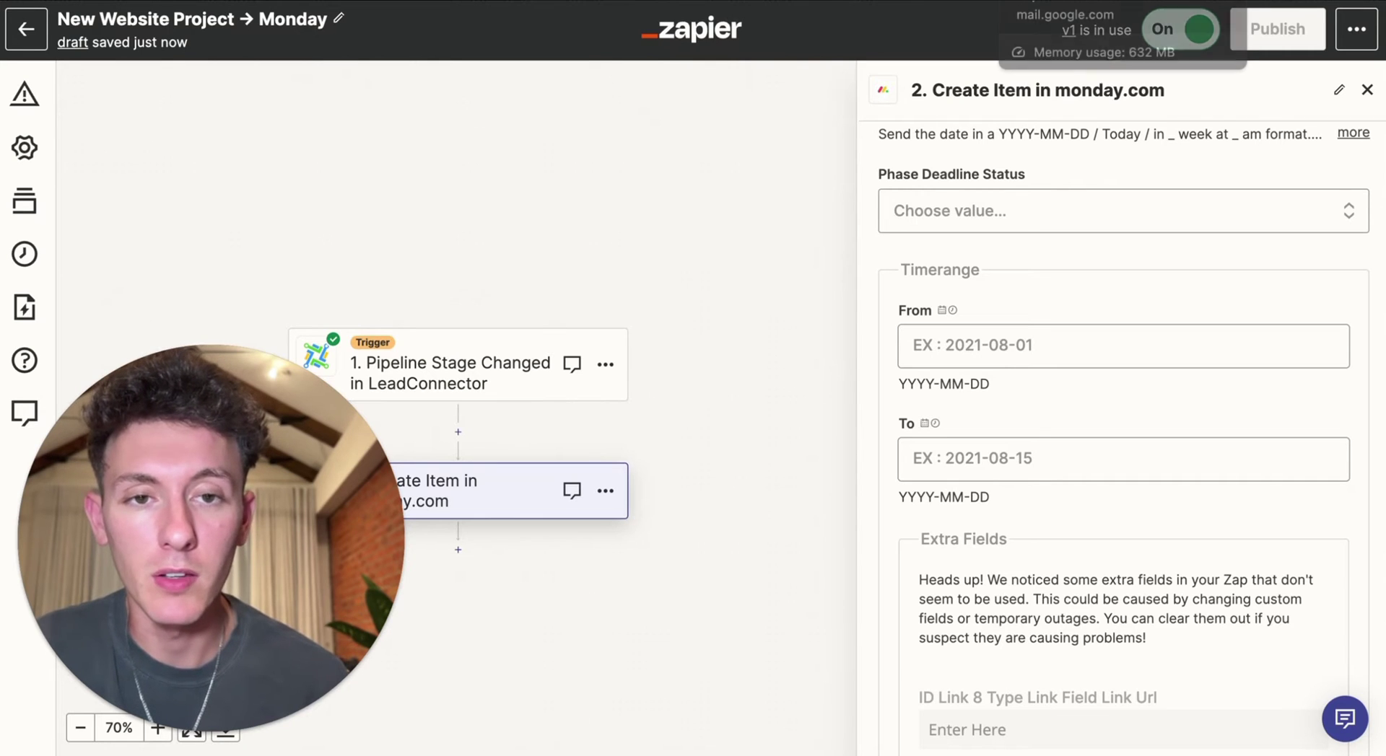
{"action": "left_click_drag", "start_coordinate": [211, 463], "coordinate": [393, 349]}
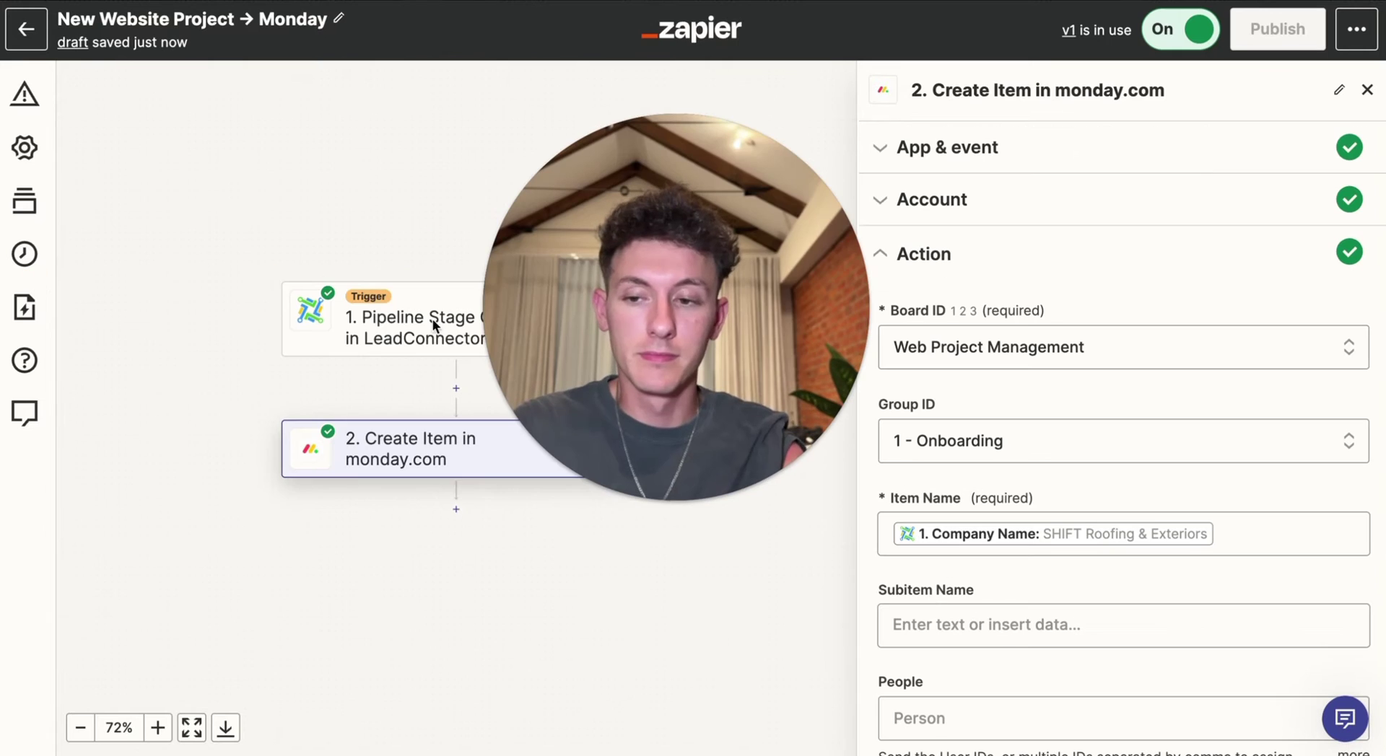
{"action": "left_click_drag", "start_coordinate": [679, 338], "coordinate": [482, 338]}
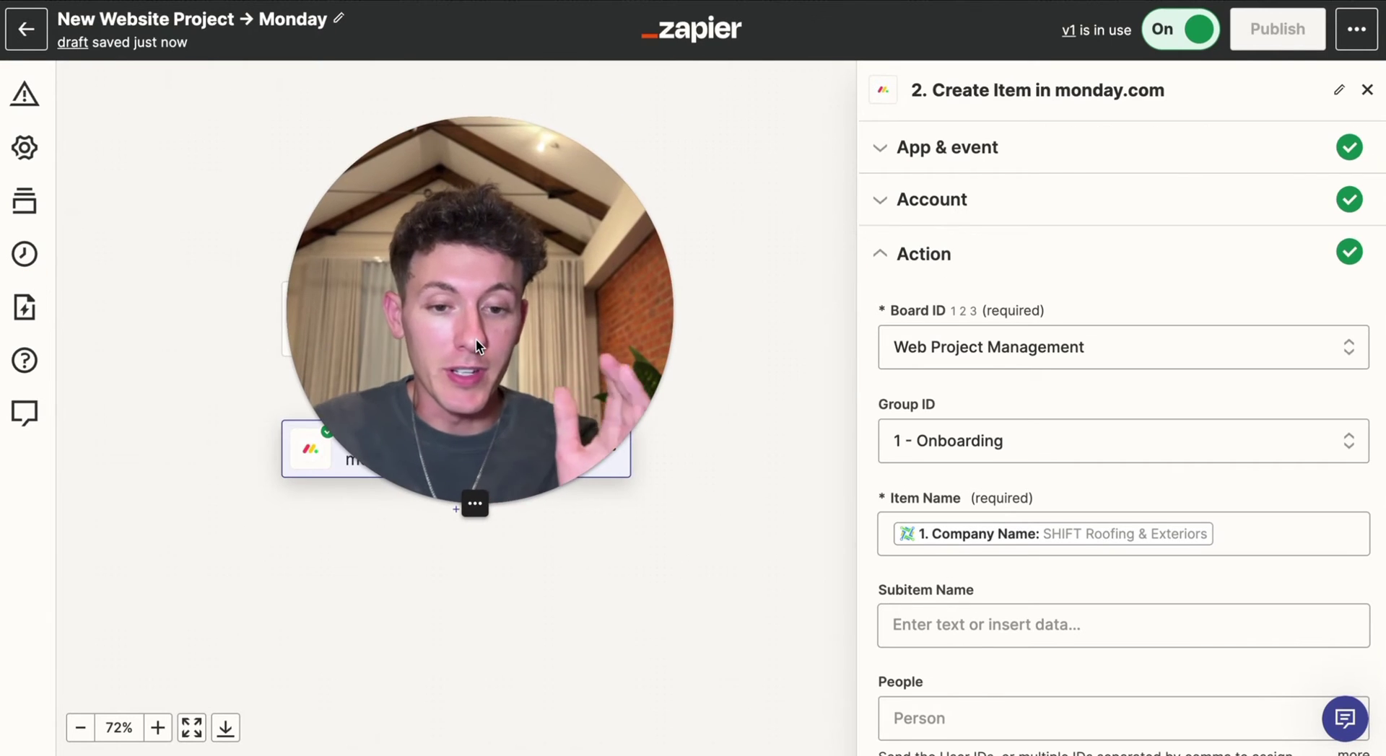
Review the Create Item action's item name, owner, status, deadline and time range fields, and continue to the test section.
{"action": "scroll", "coordinate": [1034, 404], "scroll_direction": "down", "scroll_amount": 8}
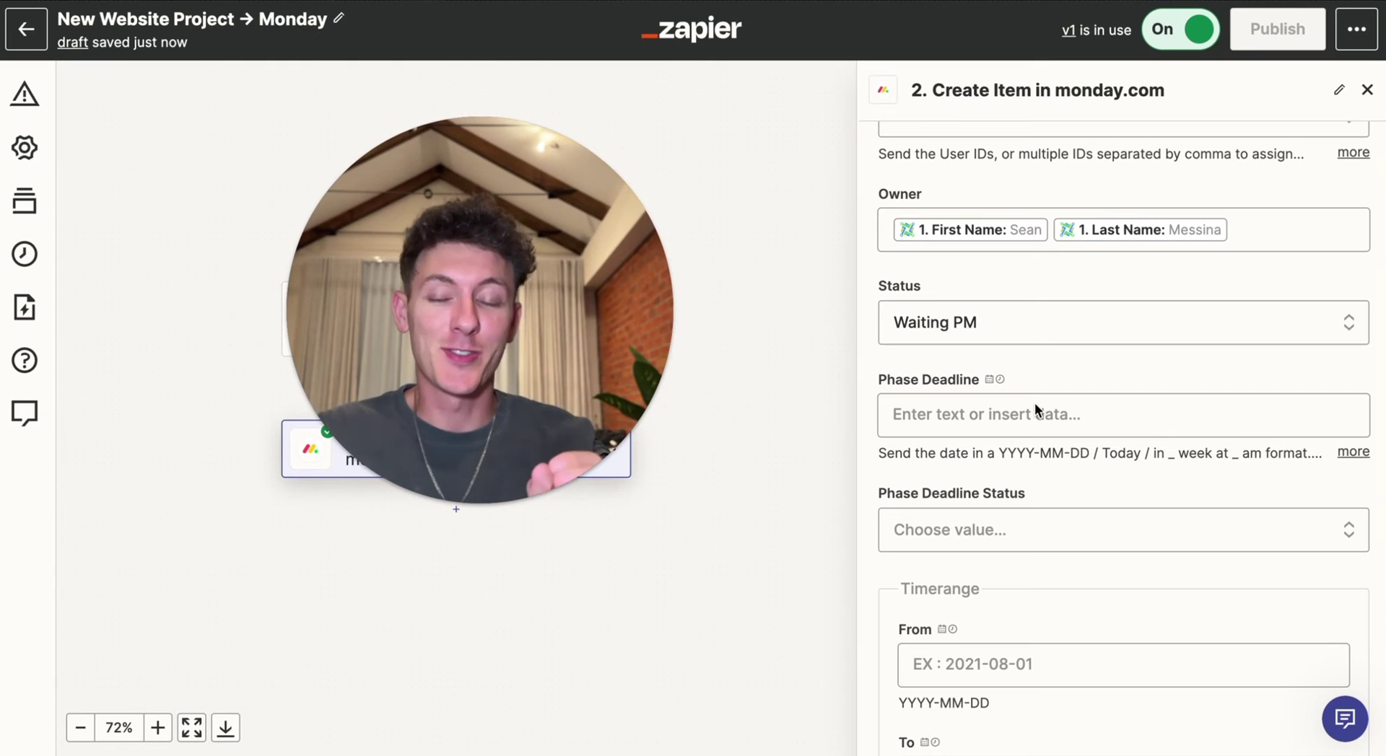
{"action": "scroll", "coordinate": [1036, 410], "scroll_direction": "up", "scroll_amount": 8}
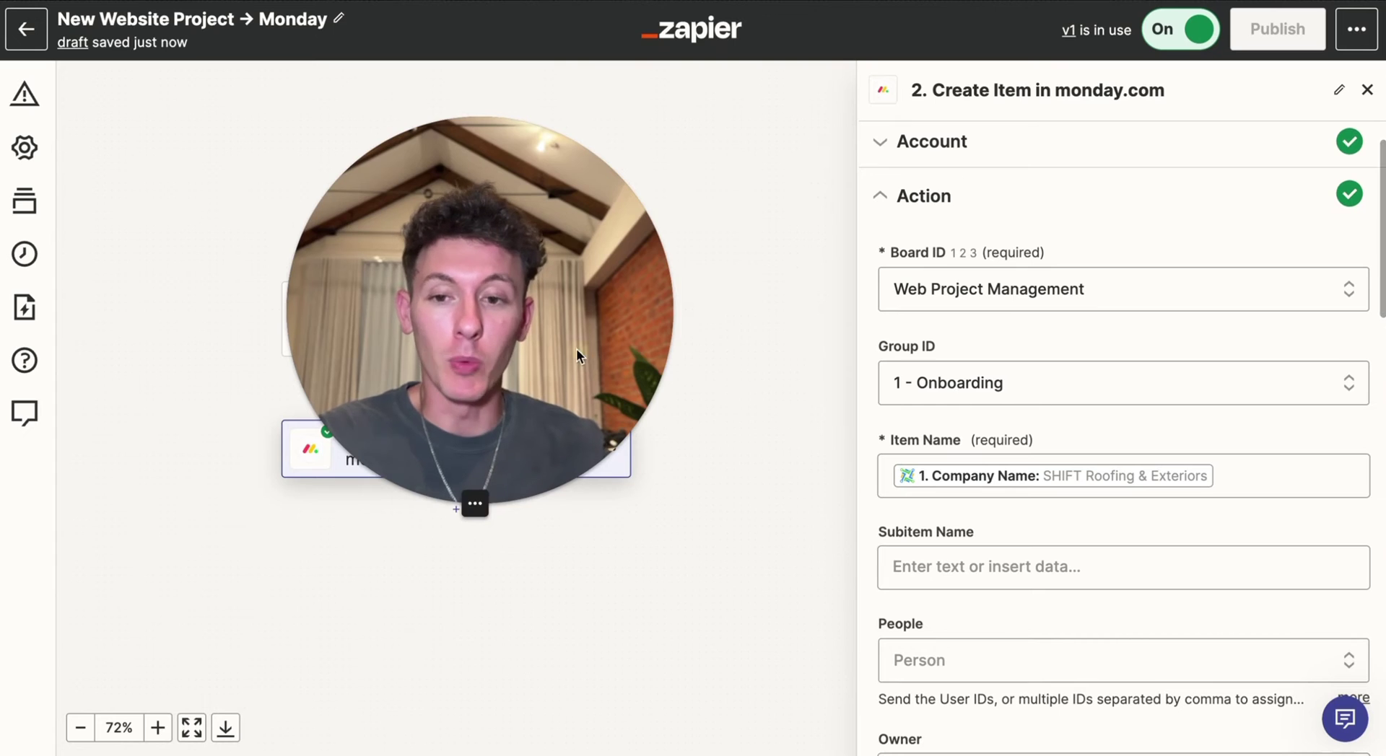
{"action": "left_click_drag", "start_coordinate": [474, 501], "coordinate": [210, 661]}
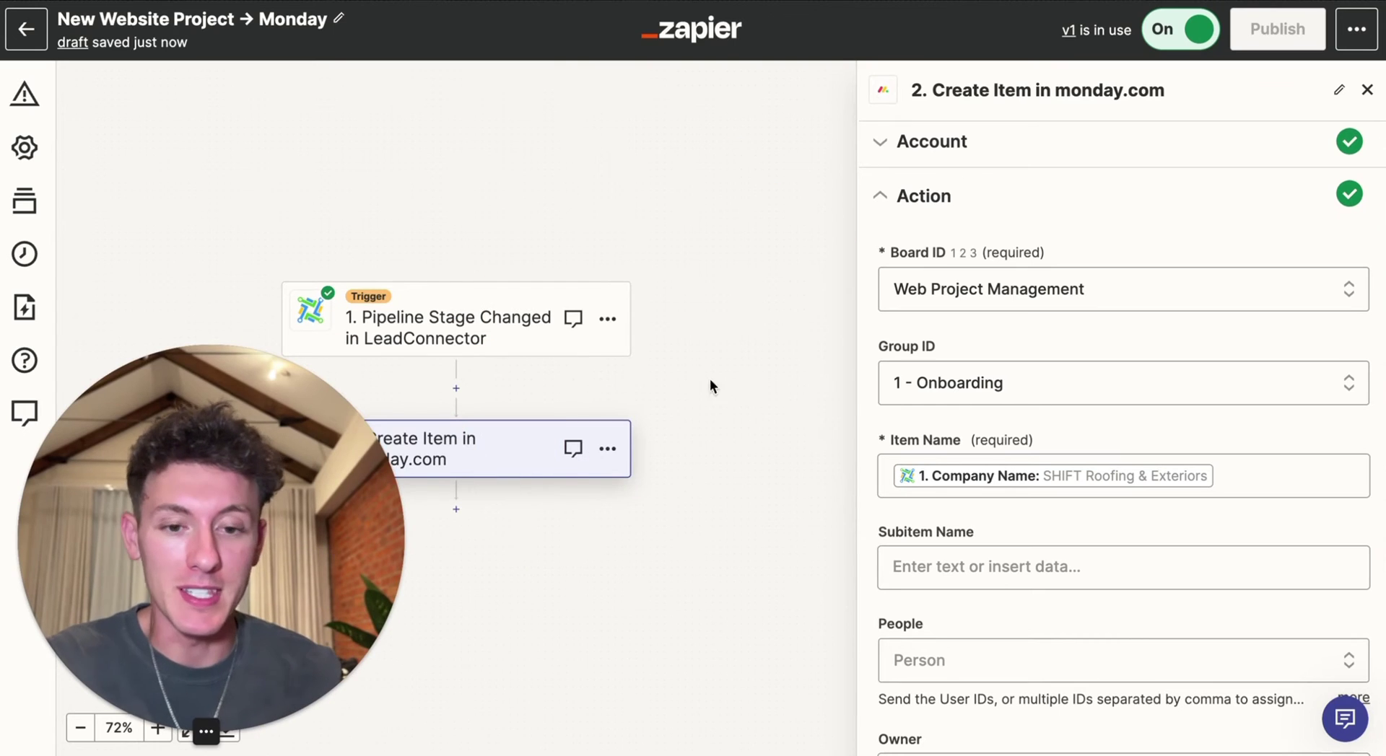
{"action": "scroll", "coordinate": [1029, 430], "scroll_direction": "down", "scroll_amount": 3}
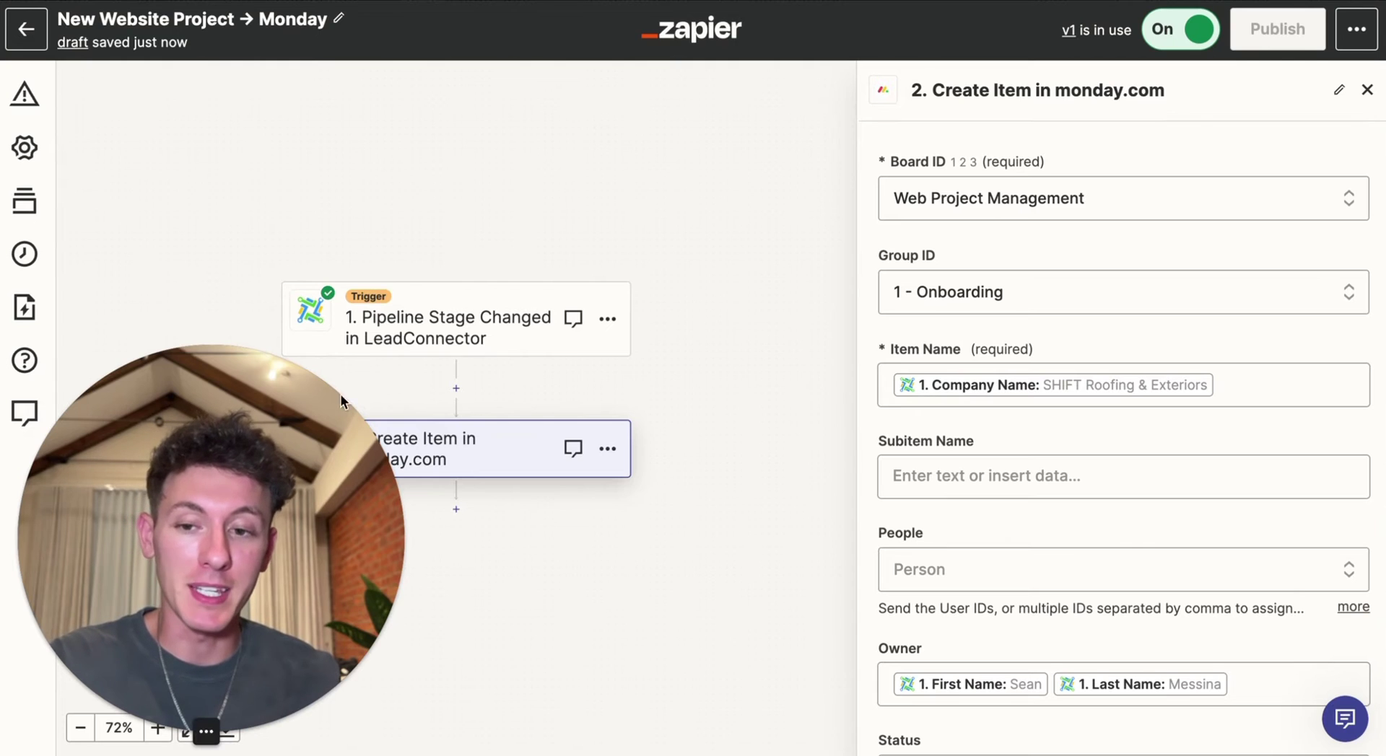
{"action": "left_click_drag", "start_coordinate": [341, 395], "coordinate": [3, 137]}
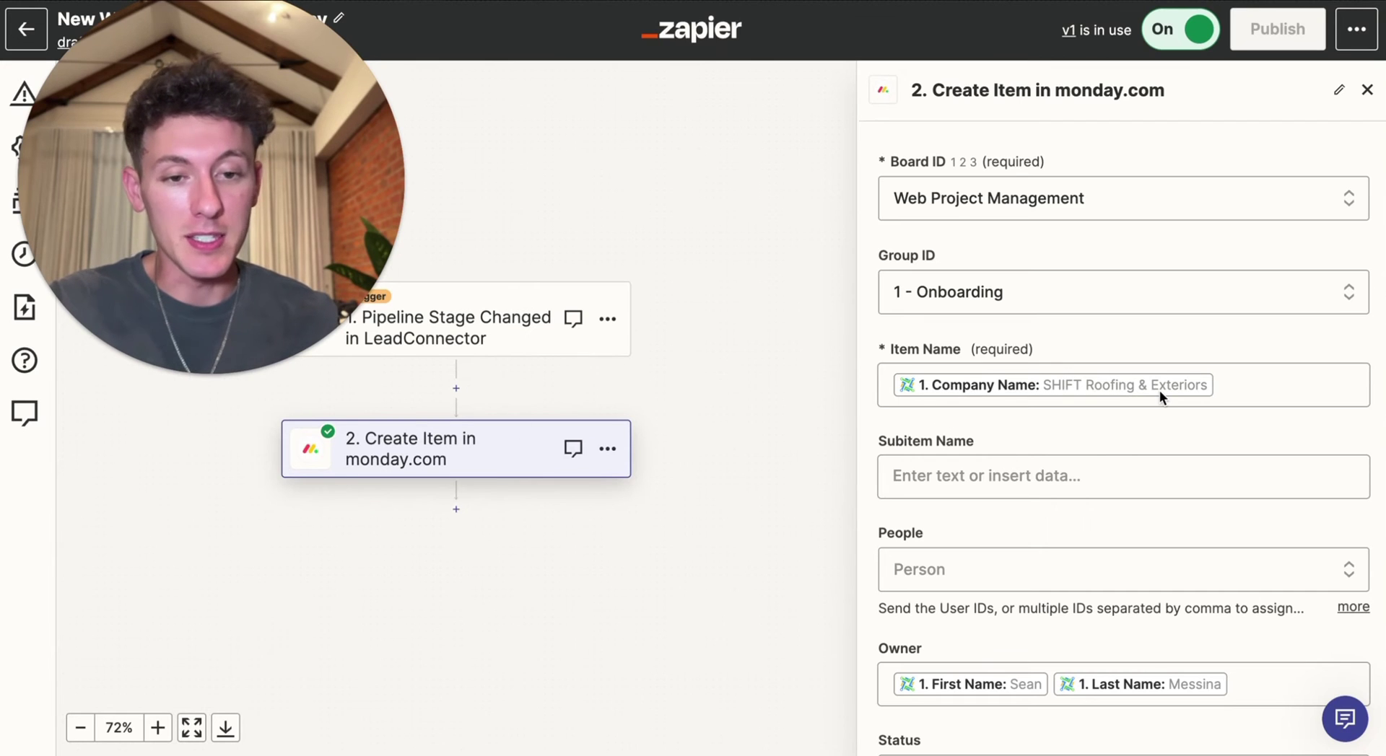
{"action": "scroll", "coordinate": [1160, 392], "scroll_direction": "down", "scroll_amount": 3}
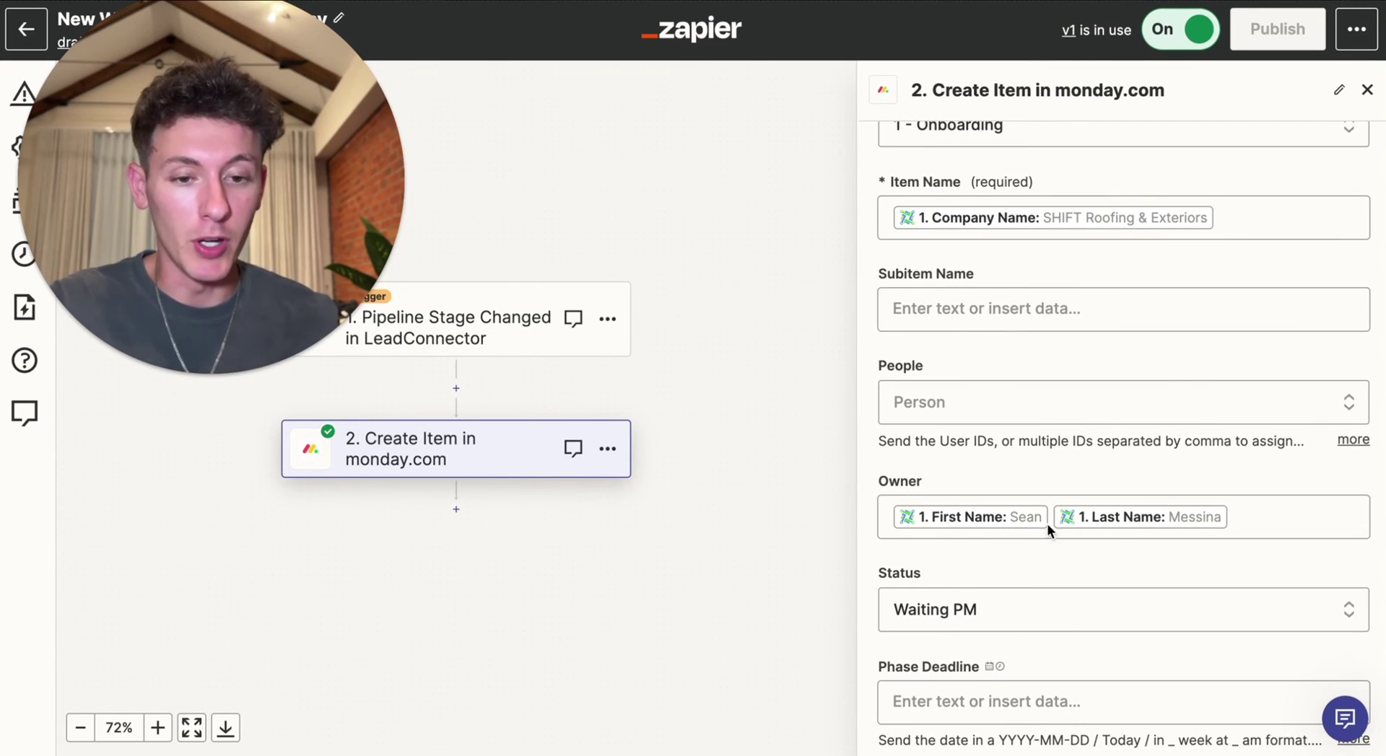
{"action": "scroll", "coordinate": [1110, 531], "scroll_direction": "down", "scroll_amount": 6}
{"action": "scroll", "coordinate": [1111, 531], "scroll_direction": "down", "scroll_amount": 12}
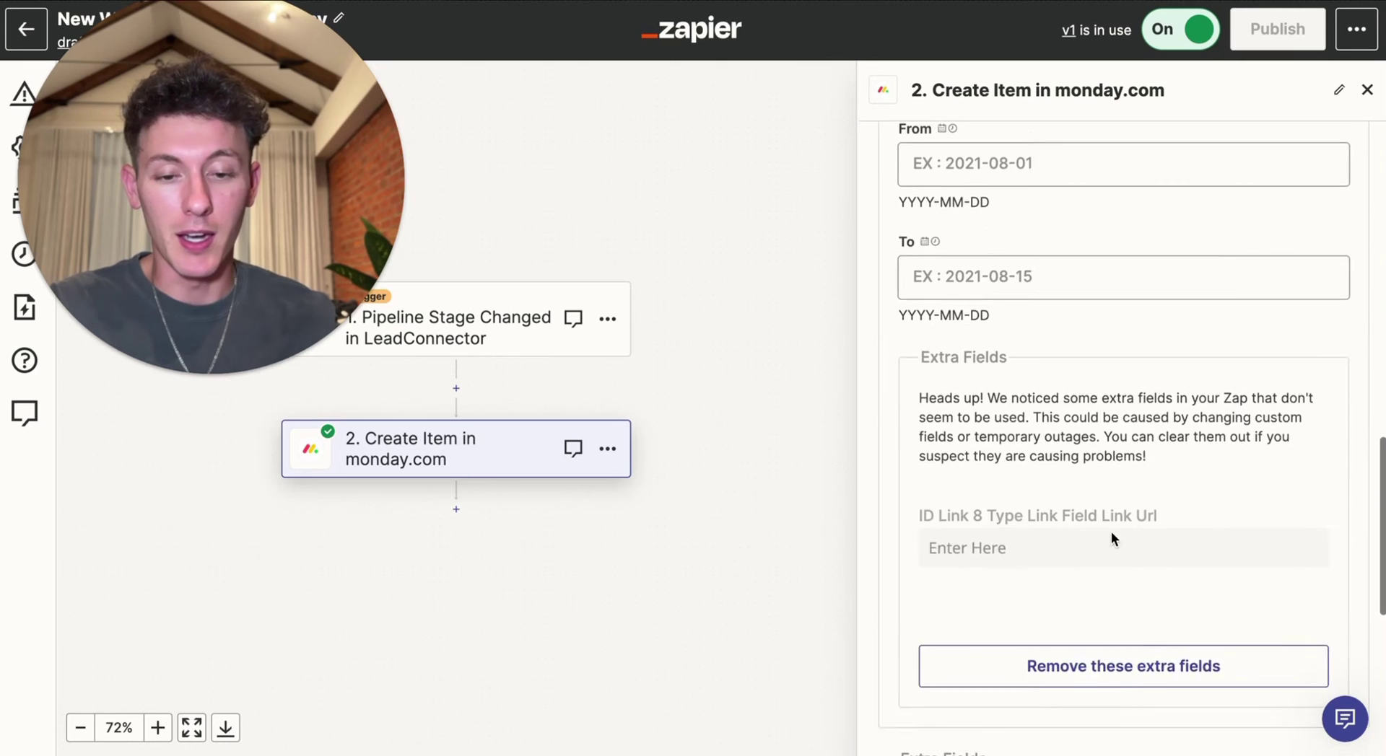
{"action": "left_click", "coordinate": [1098, 647]}
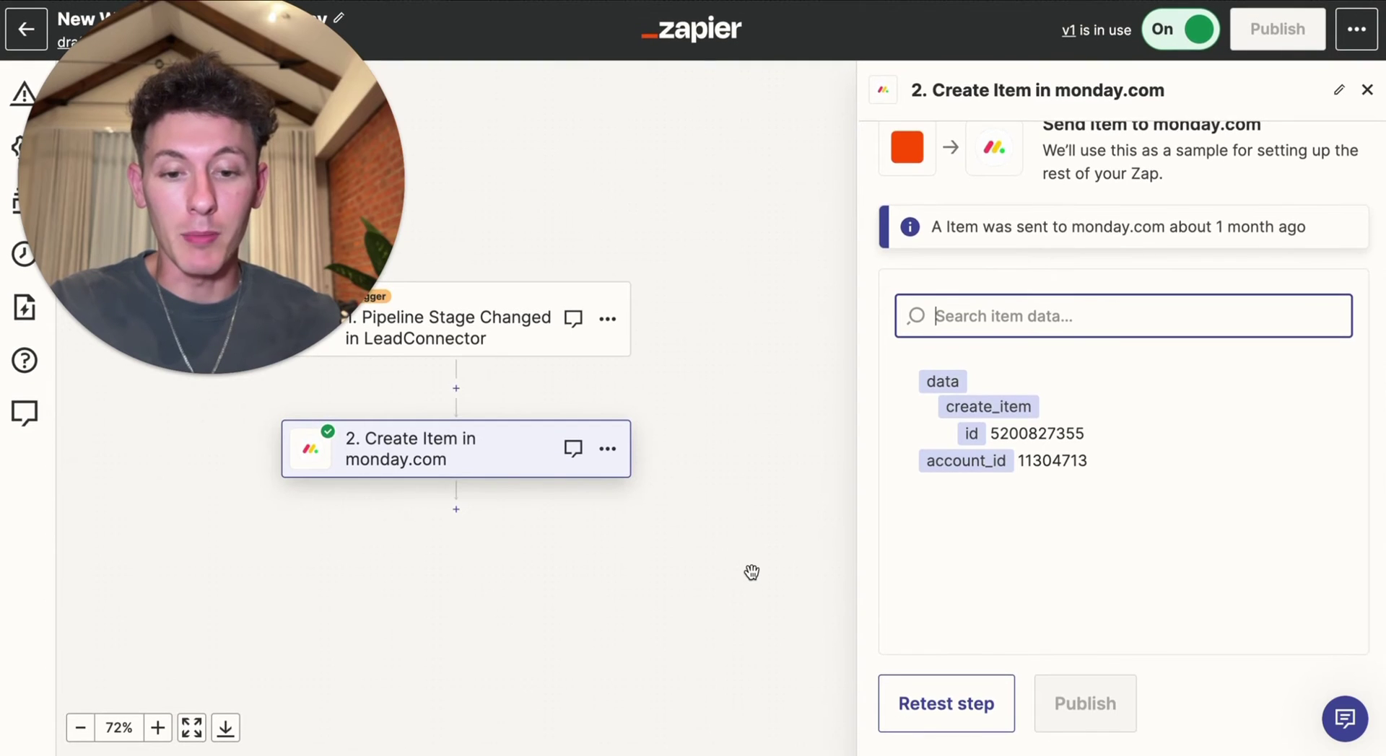
Switch to monday.com to check which projects are in the 1 - Onboarding group, and return to the Zap in Chrome.
{"action": "mouse_move", "coordinate": [918, 747]}
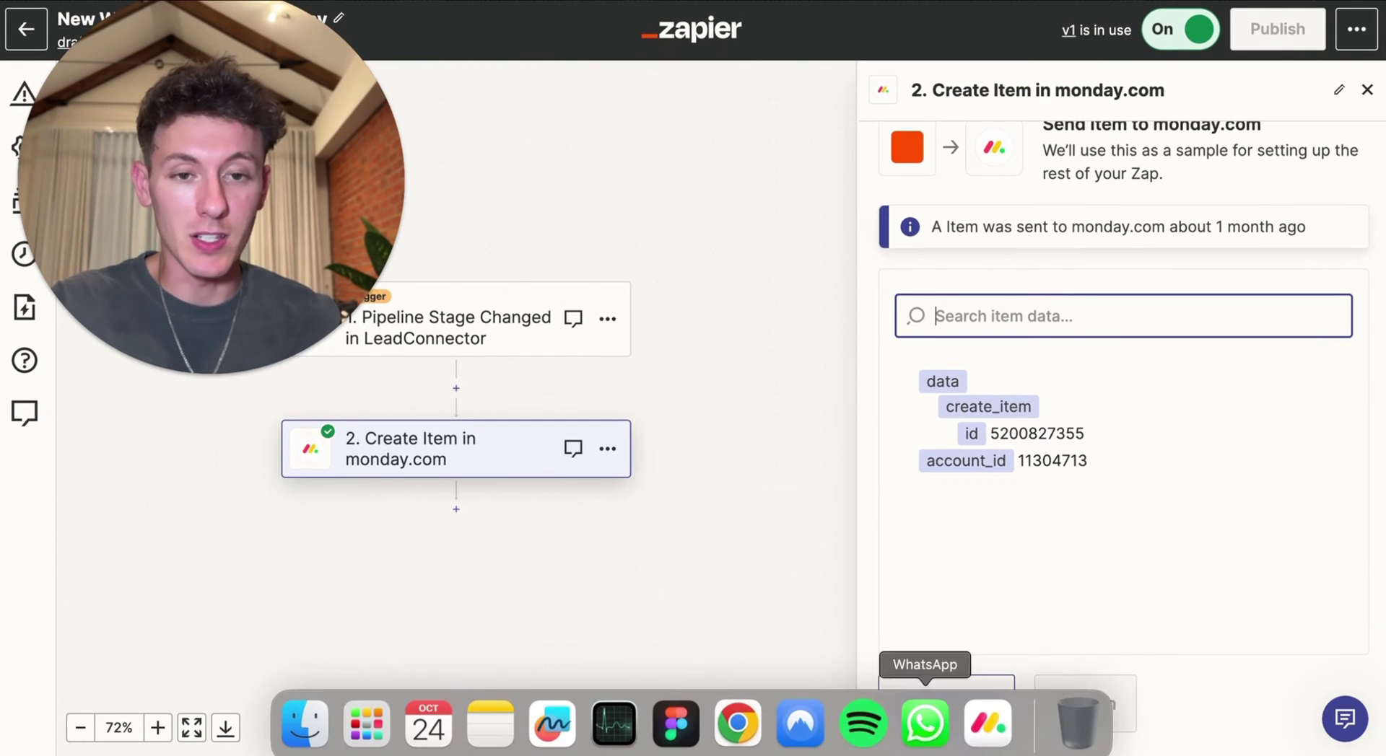
{"action": "left_click", "coordinate": [987, 722]}
{"action": "left_click_drag", "start_coordinate": [303, 292], "coordinate": [364, 649]}
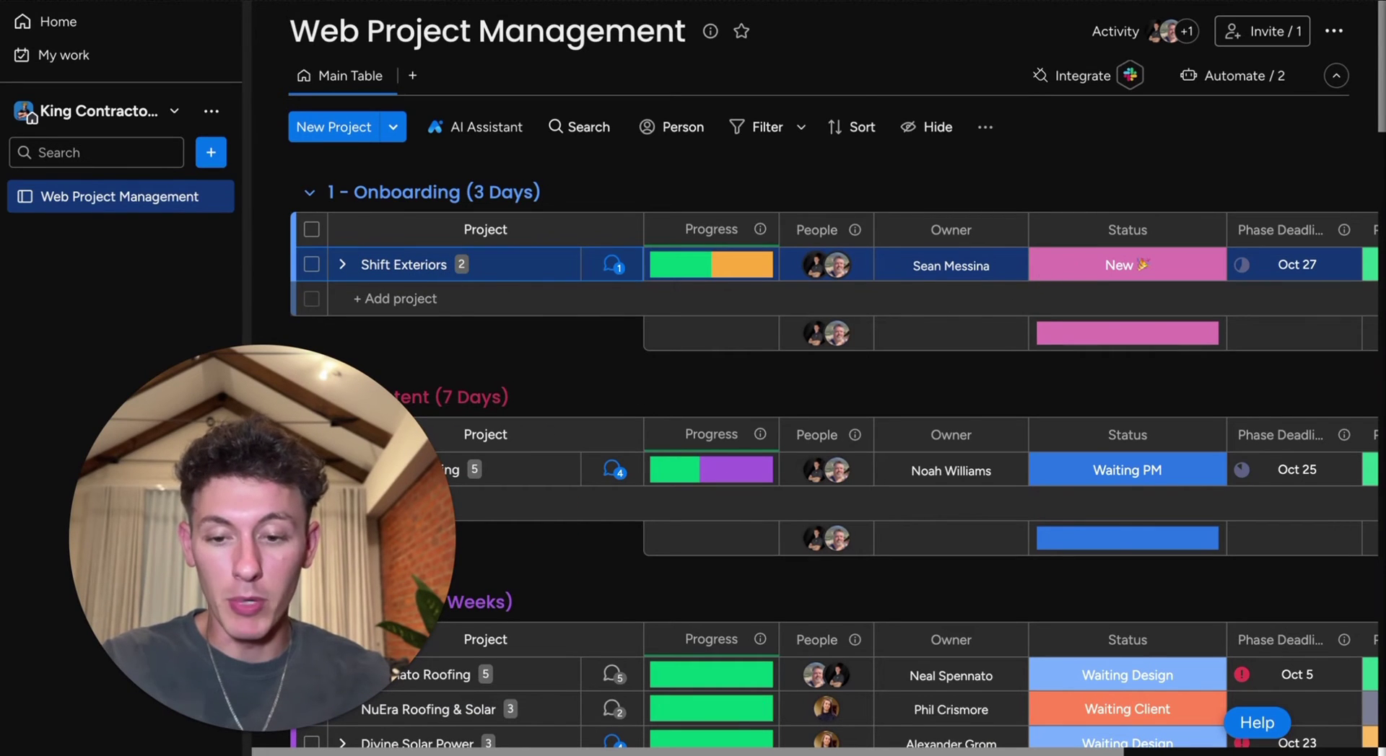
{"action": "left_click", "coordinate": [739, 718]}
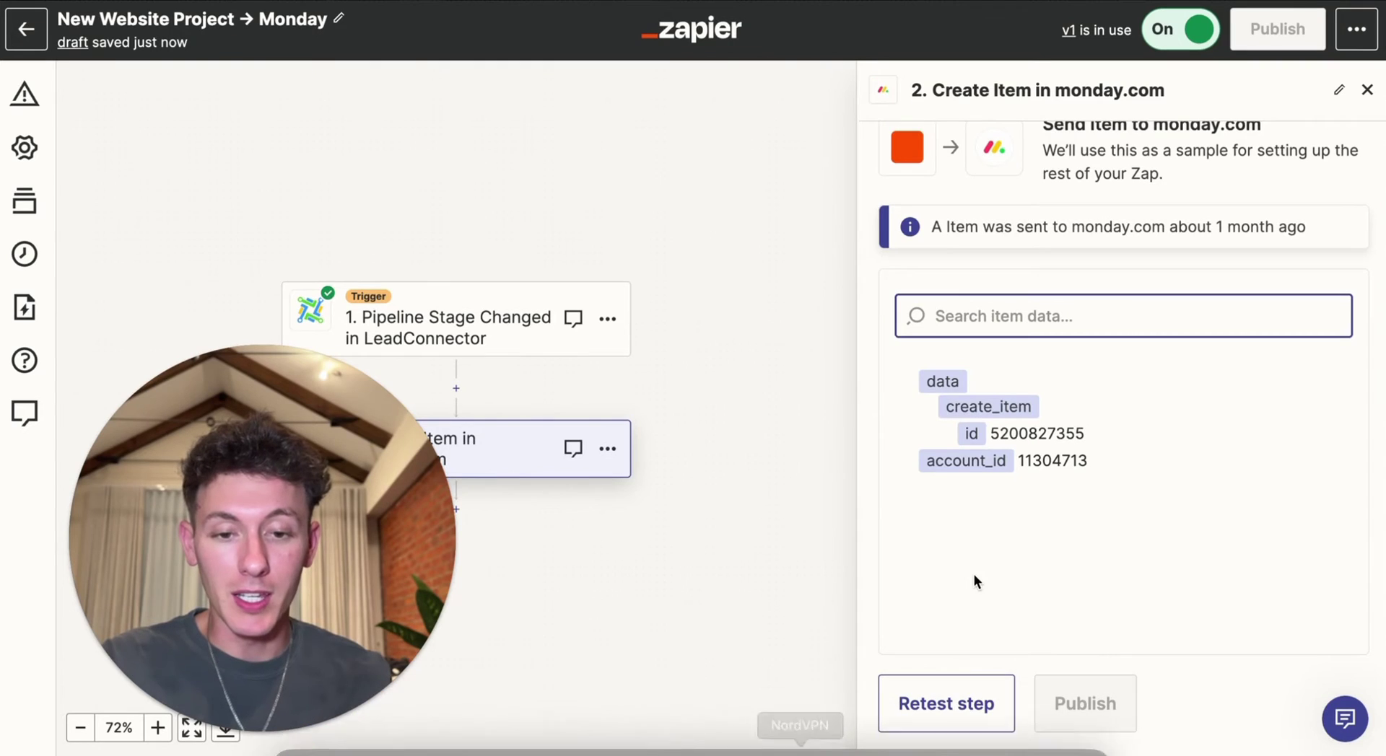
Retest the Create Item step to send the test item to monday.com, and switch to the Web Project Management board.
{"action": "left_click", "coordinate": [931, 704]}
{"action": "scroll", "coordinate": [1011, 525], "scroll_direction": "down", "scroll_amount": 1}
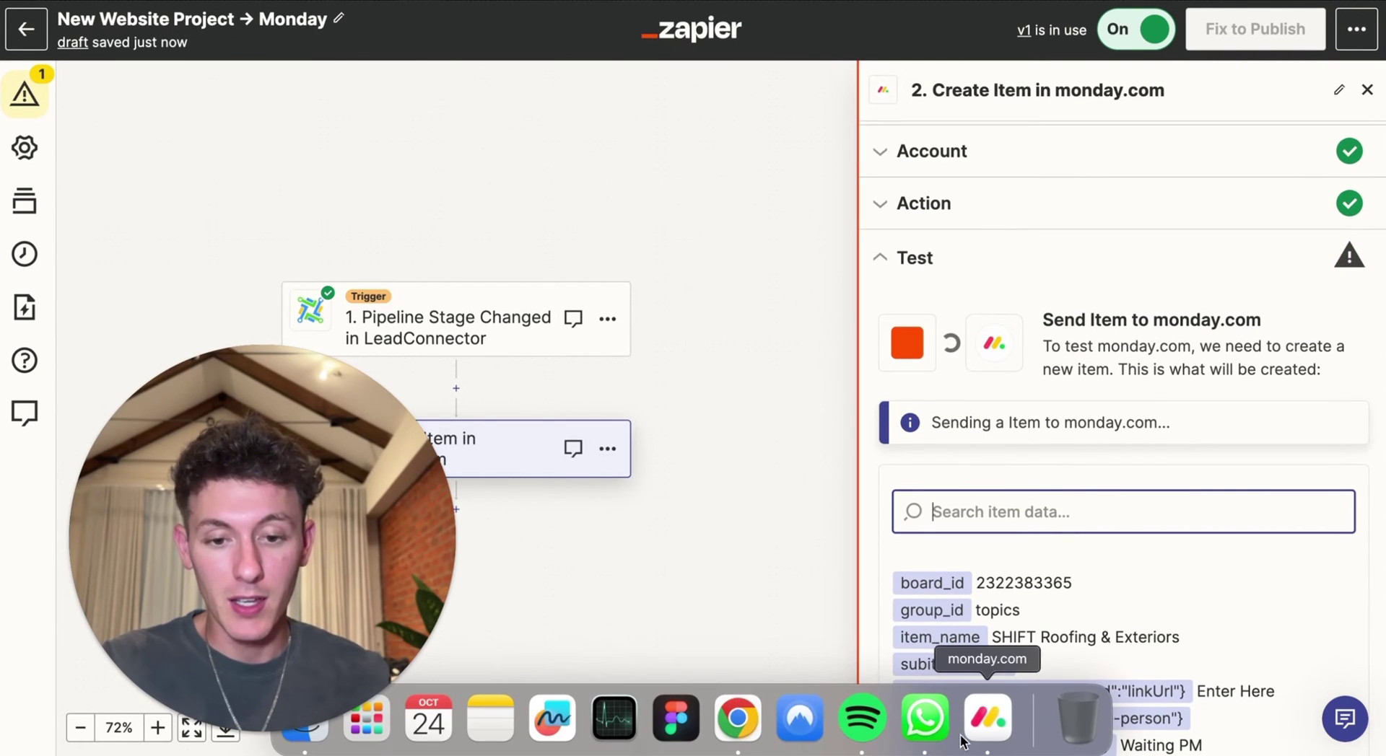
{"action": "left_click", "coordinate": [974, 730]}
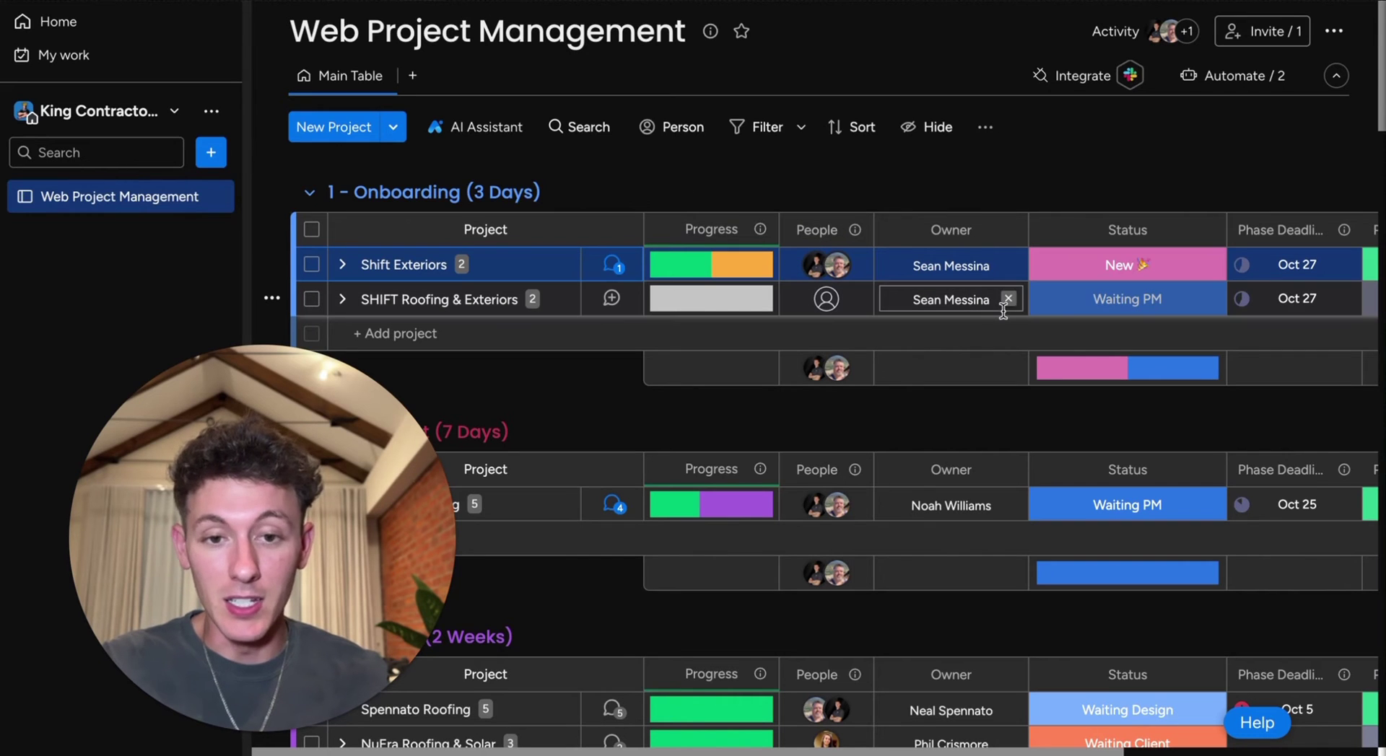
Examine the SHIFT Roofing & Exteriors project's owner, status, phase deadline and timeline columns, and expand its subitems.
{"action": "scroll", "coordinate": [1060, 316], "scroll_direction": "right", "scroll_amount": 5}
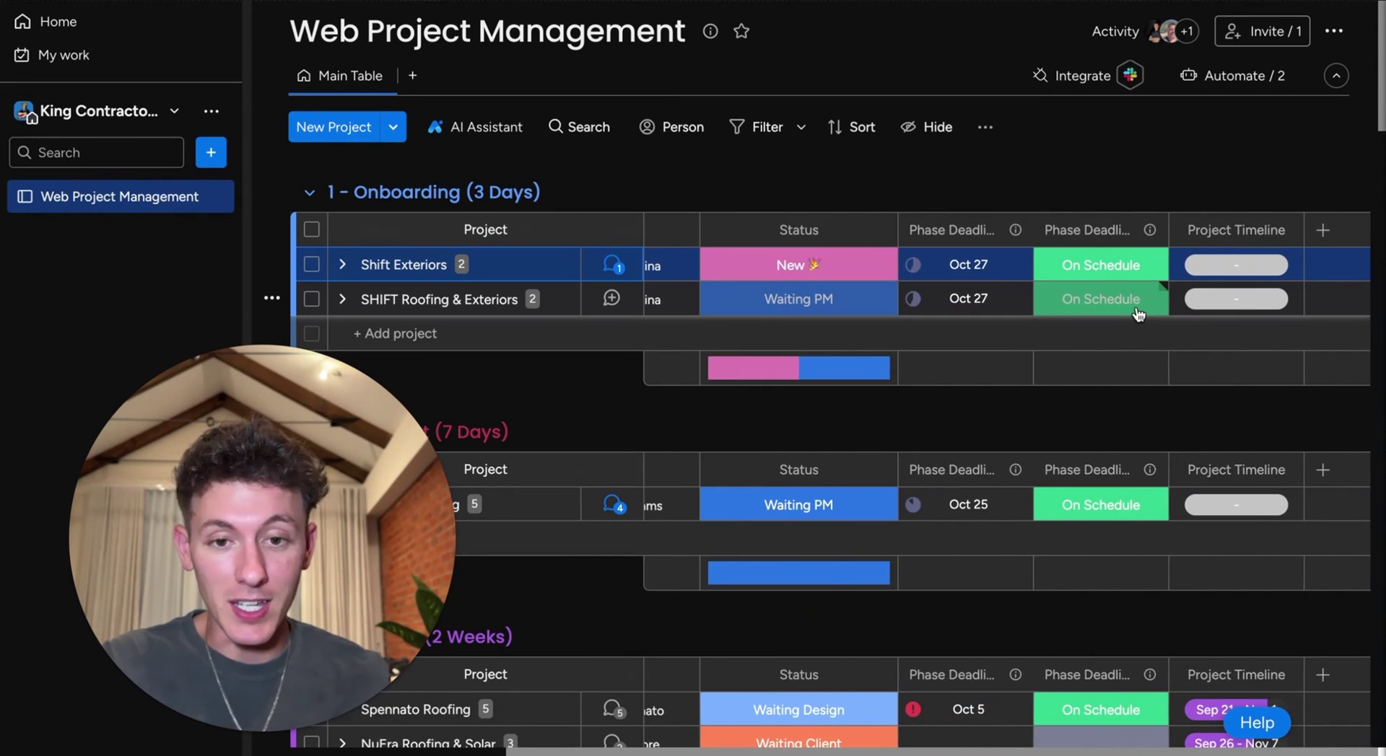
{"action": "scroll", "coordinate": [1138, 314], "scroll_direction": "left", "scroll_amount": 5}
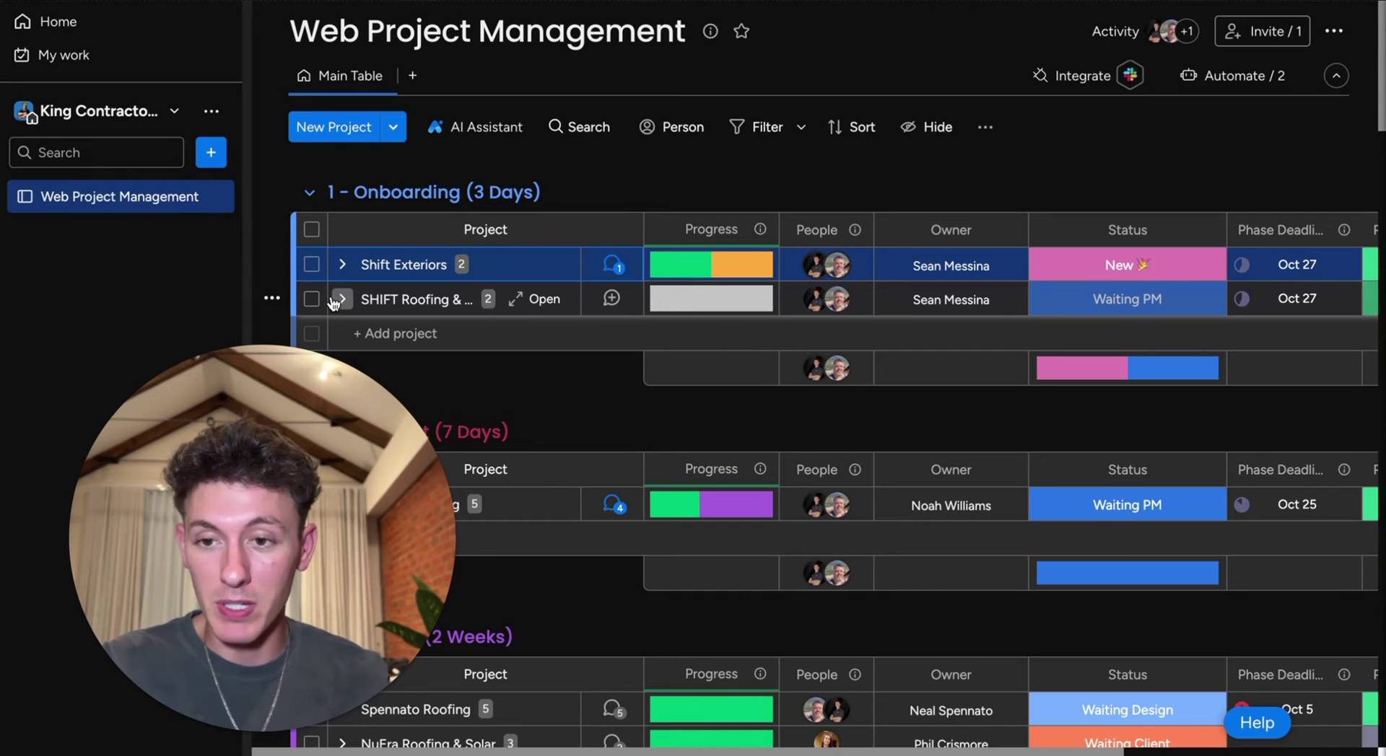
{"action": "left_click", "coordinate": [337, 298]}
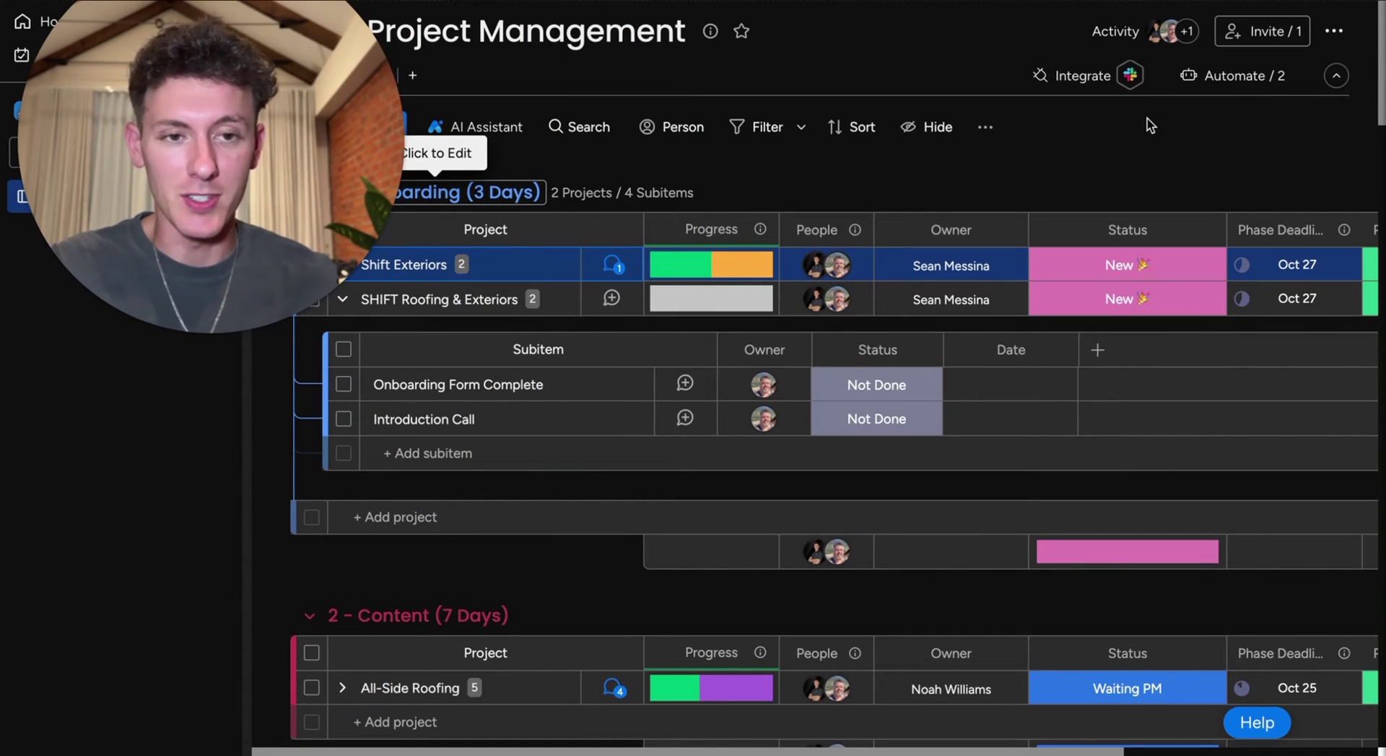
Open the board's Phase 1 Automations recipe and view its trigger, group condition and first actions.
{"action": "left_click", "coordinate": [1216, 77]}
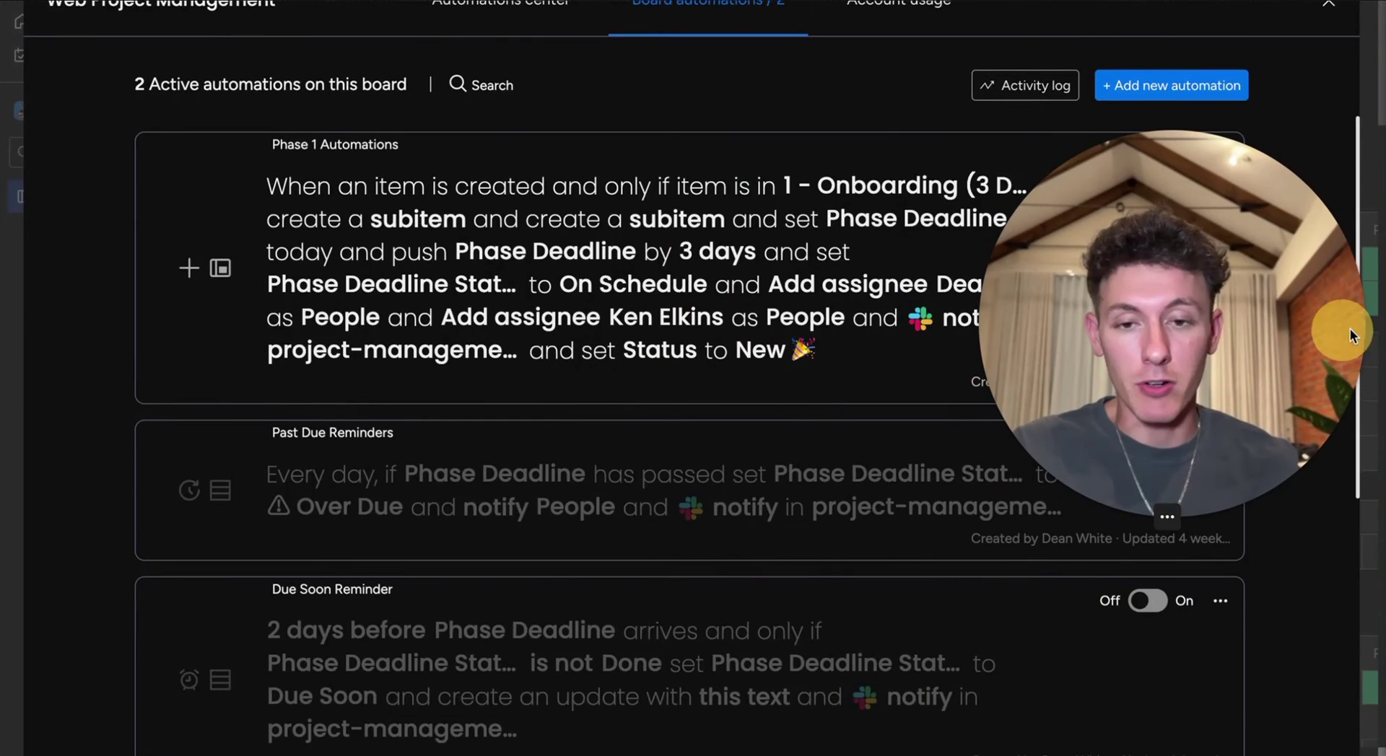
{"action": "left_click", "coordinate": [572, 183]}
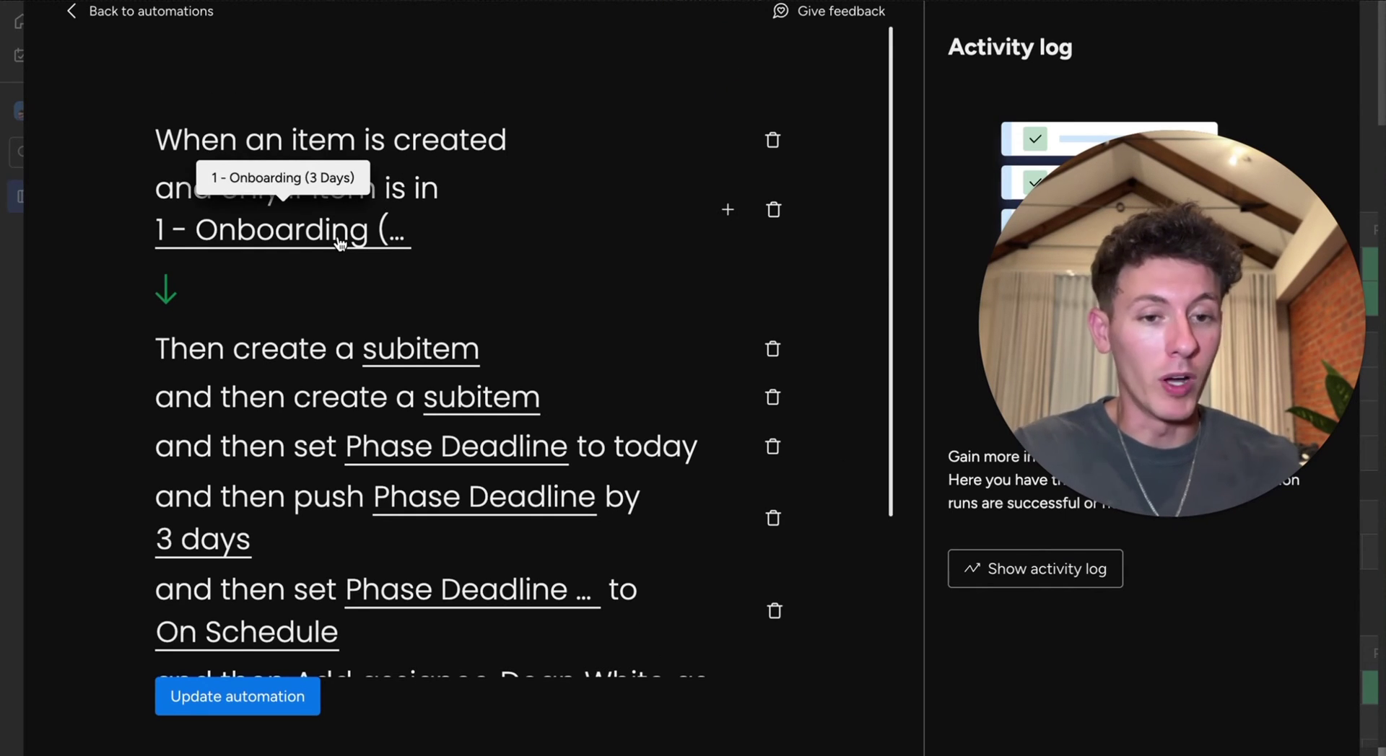
{"action": "scroll", "coordinate": [426, 371], "scroll_direction": "down", "scroll_amount": 1}
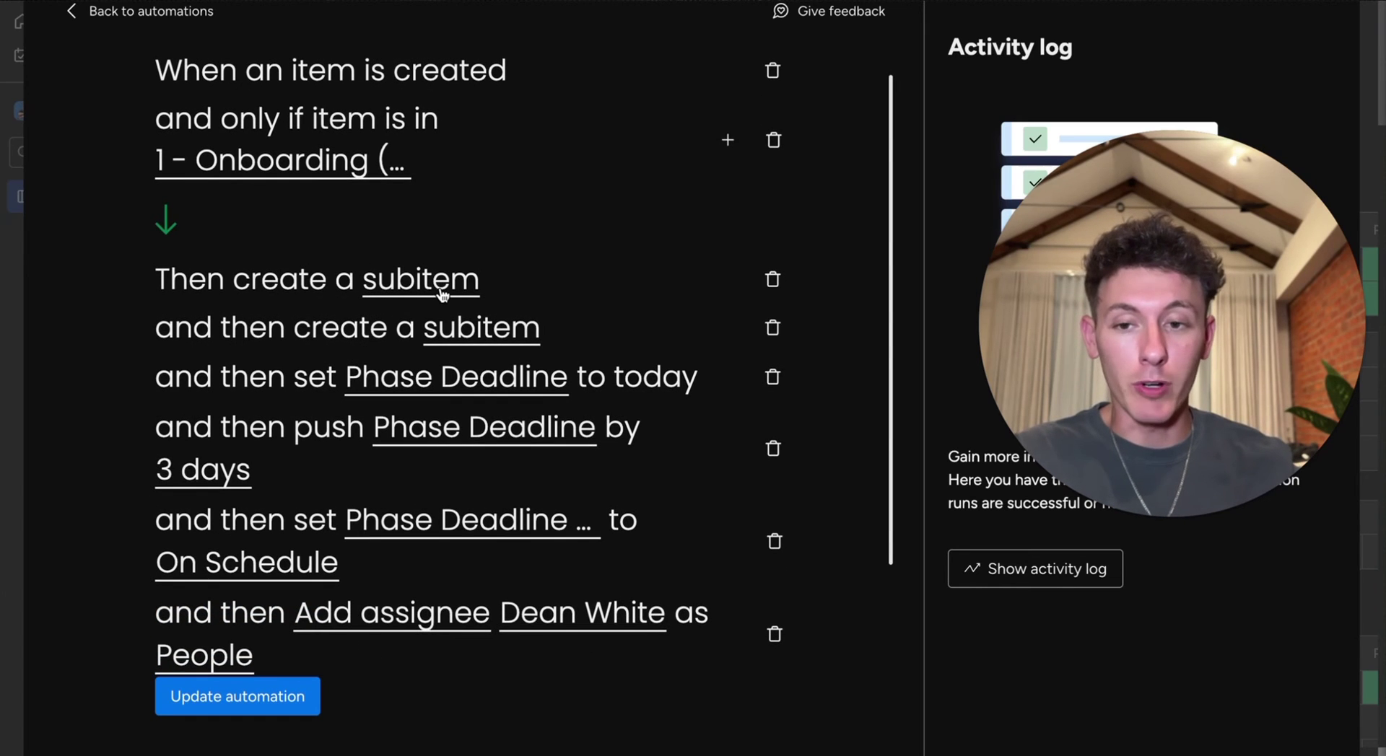
Inspect the name, owner and status values of both subitems the automation creates, and return to the board.
{"action": "left_click", "coordinate": [441, 293]}
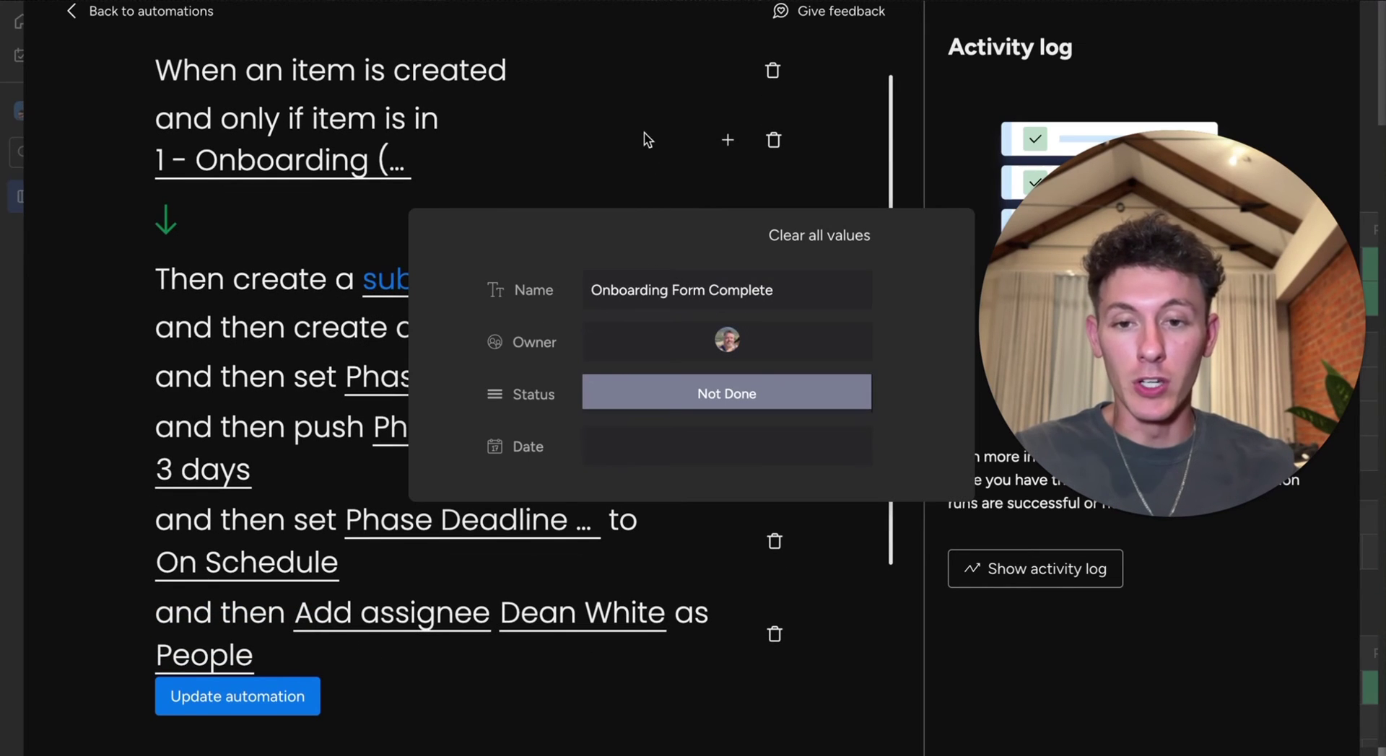
{"action": "left_click", "coordinate": [611, 171]}
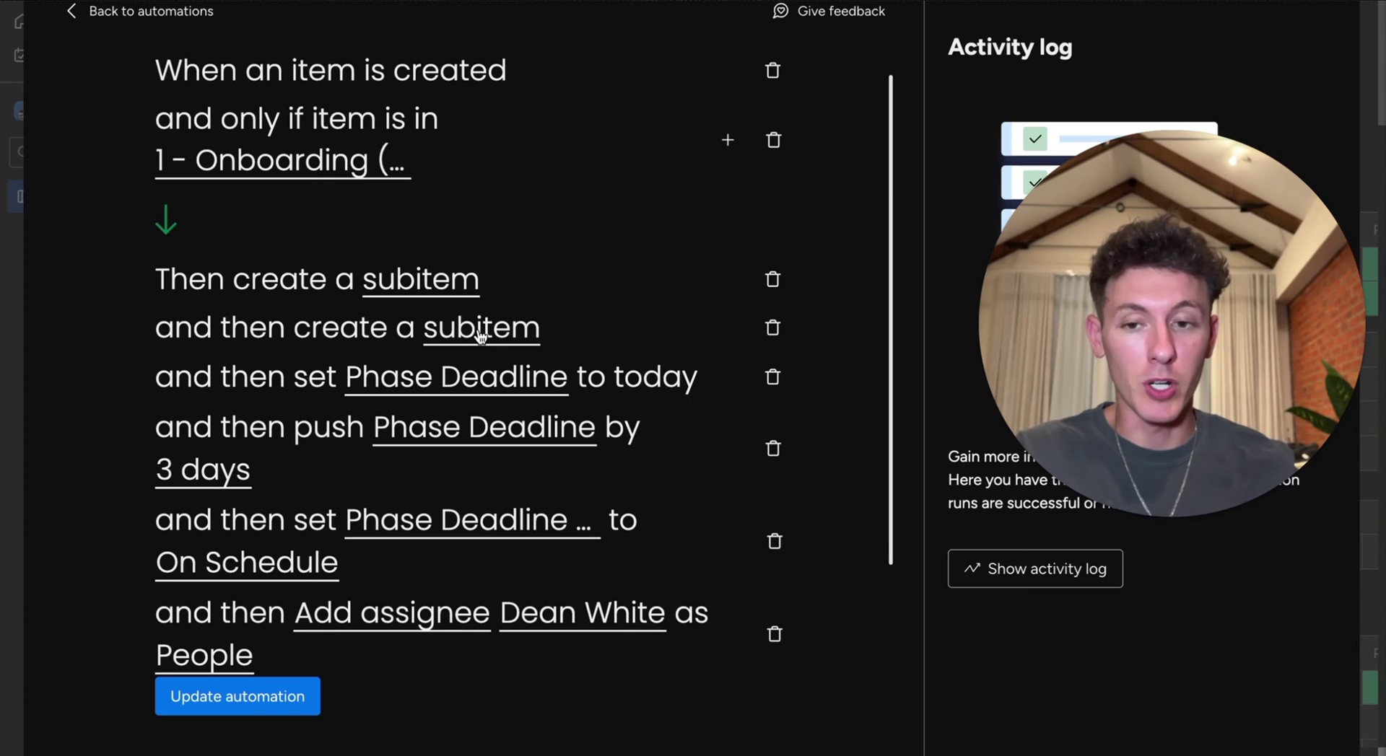
{"action": "left_click", "coordinate": [479, 326]}
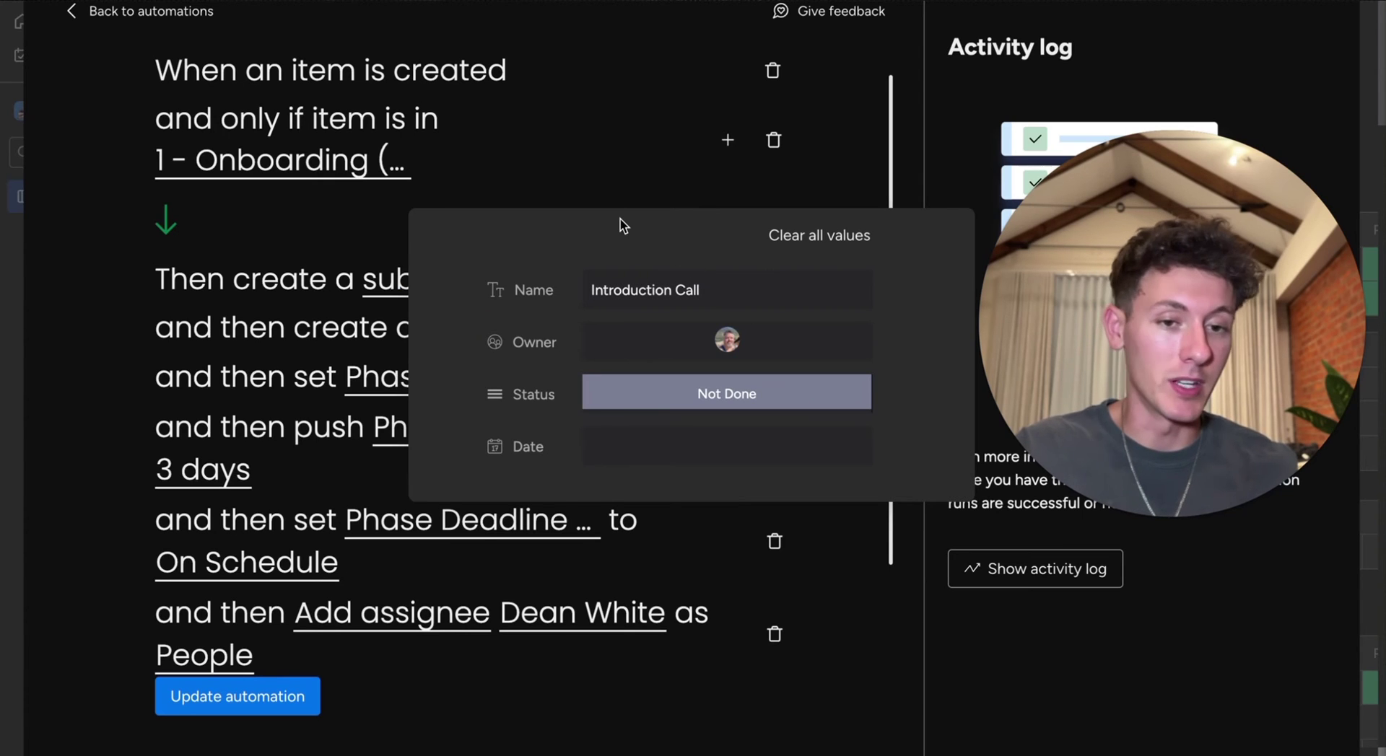
{"action": "left_click", "coordinate": [648, 182]}
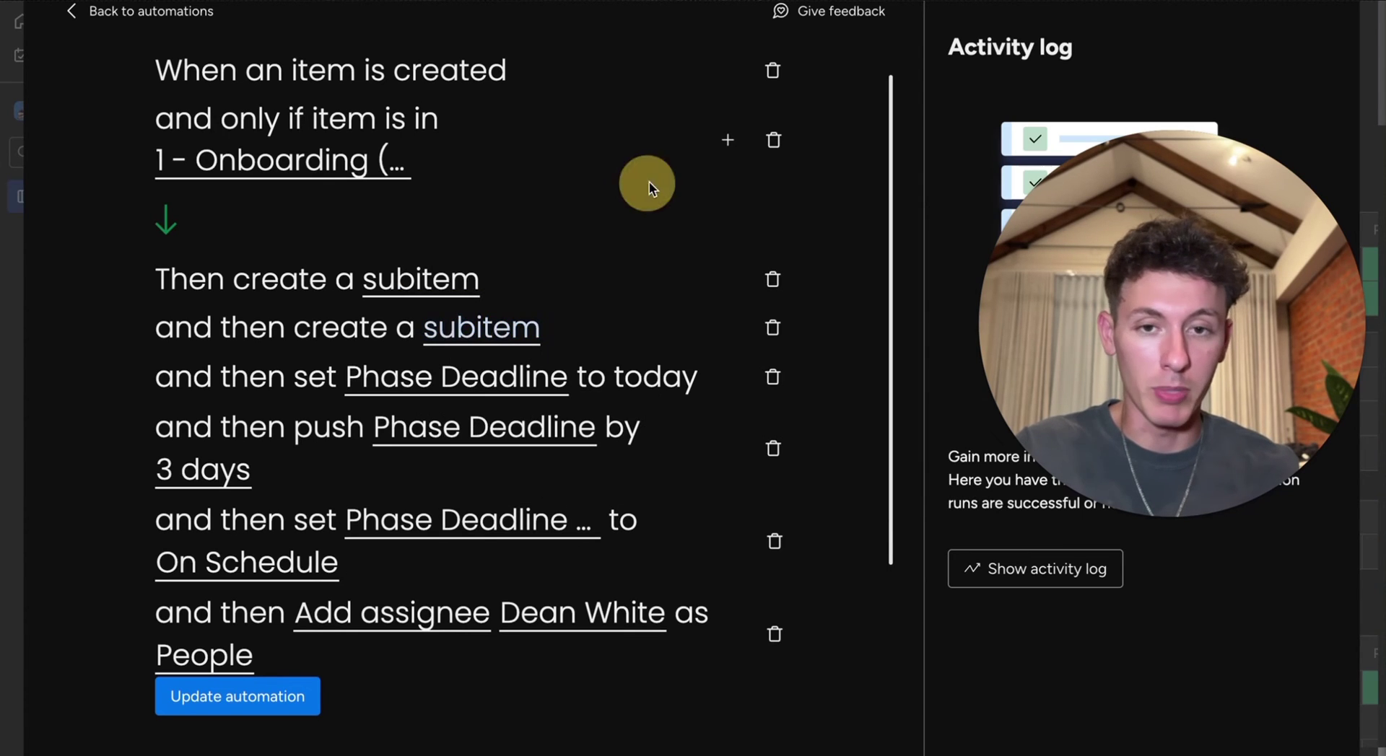
{"action": "left_click", "coordinate": [131, 10]}
{"action": "left_click", "coordinate": [1329, 4]}
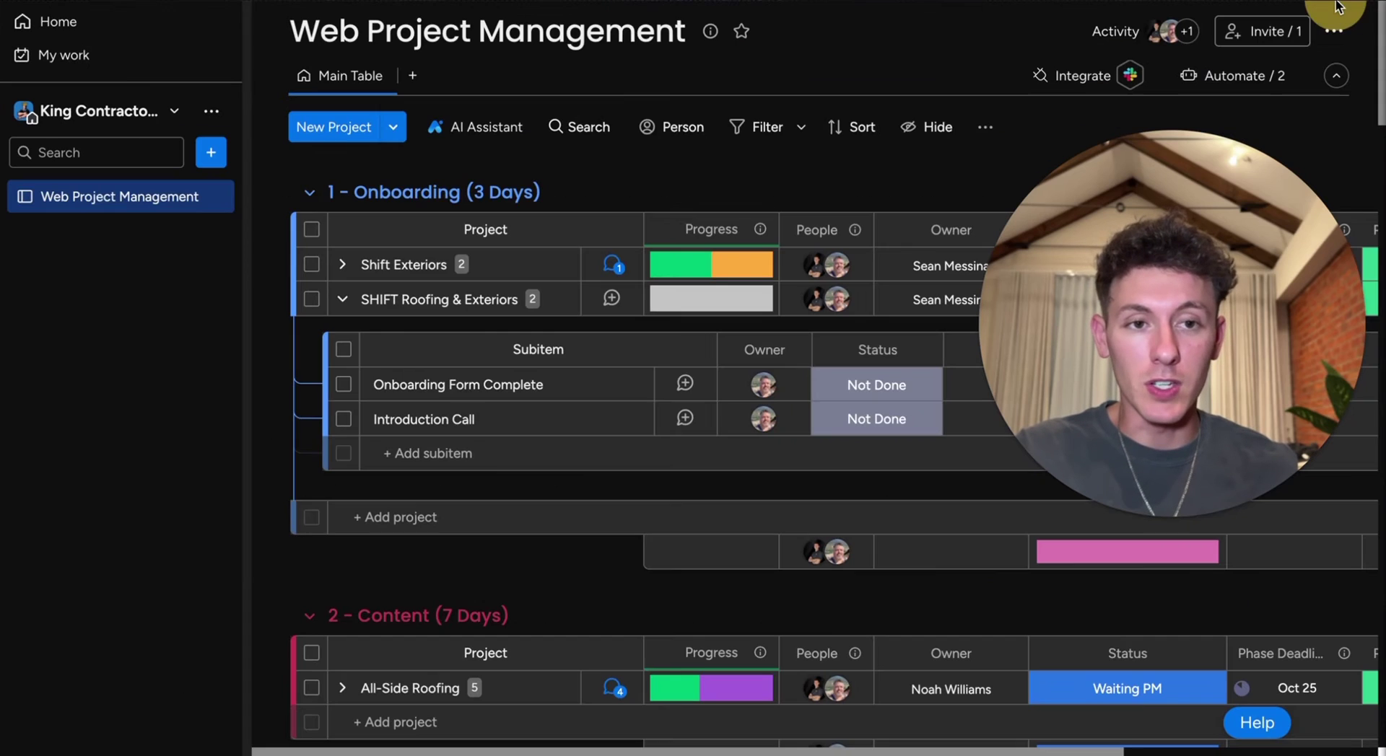
Set the status of the Onboarding Form Complete and Introduction Call subitems to Done.
{"action": "left_click", "coordinate": [869, 400]}
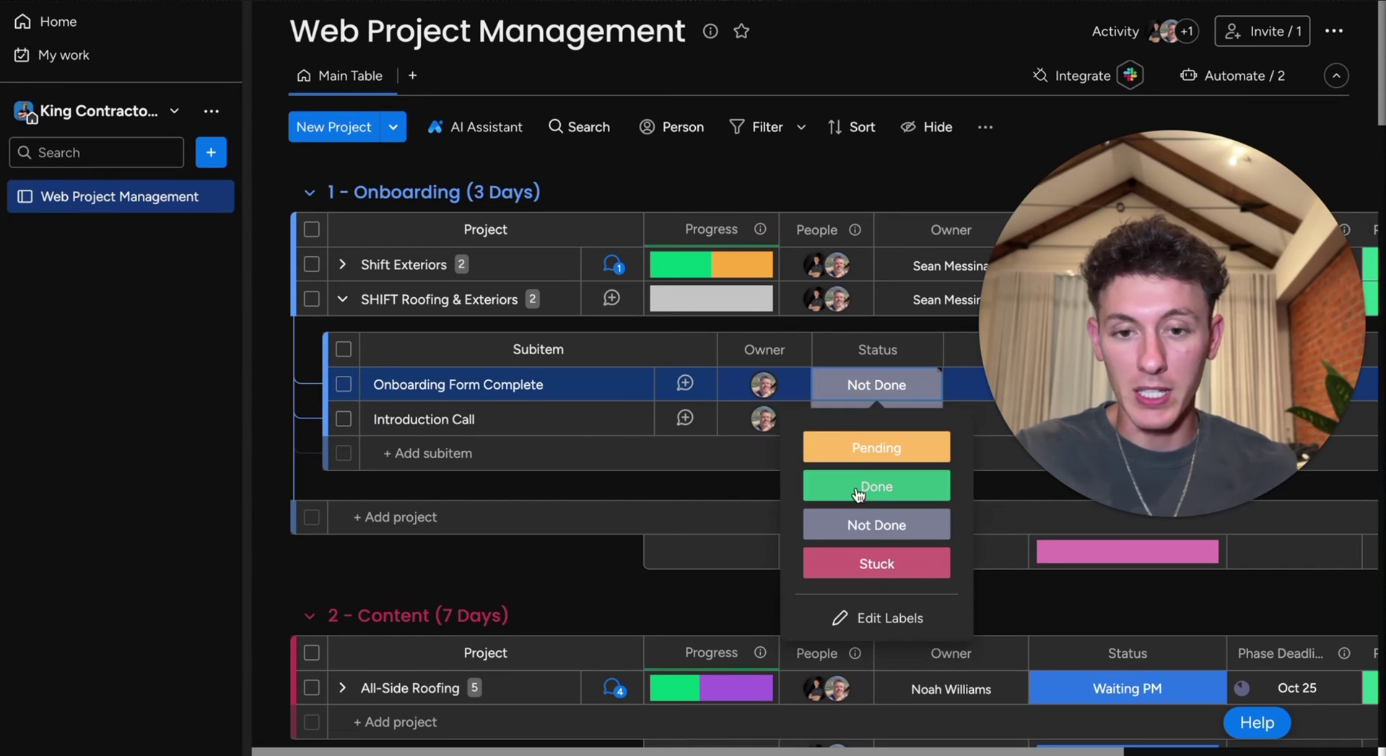
{"action": "left_click", "coordinate": [861, 491]}
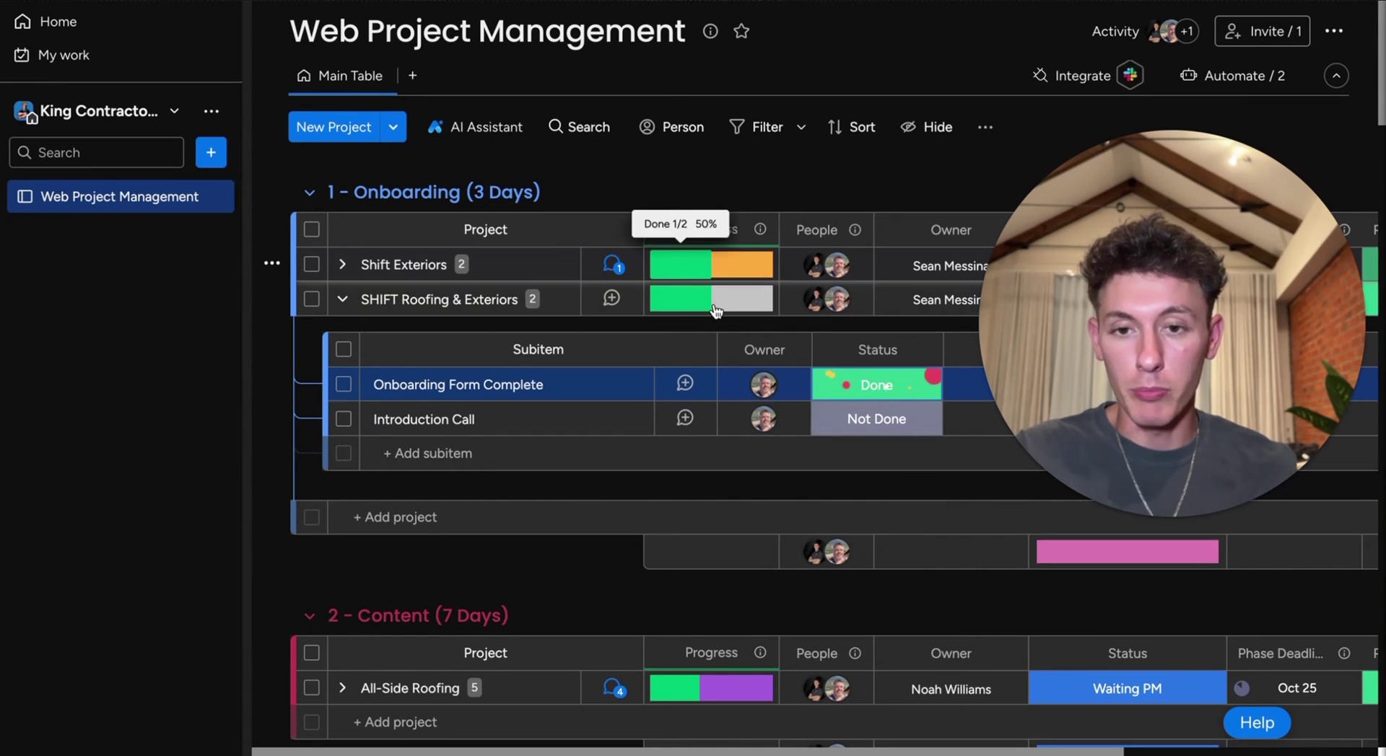
{"action": "left_click", "coordinate": [856, 422]}
{"action": "left_click", "coordinate": [862, 527]}
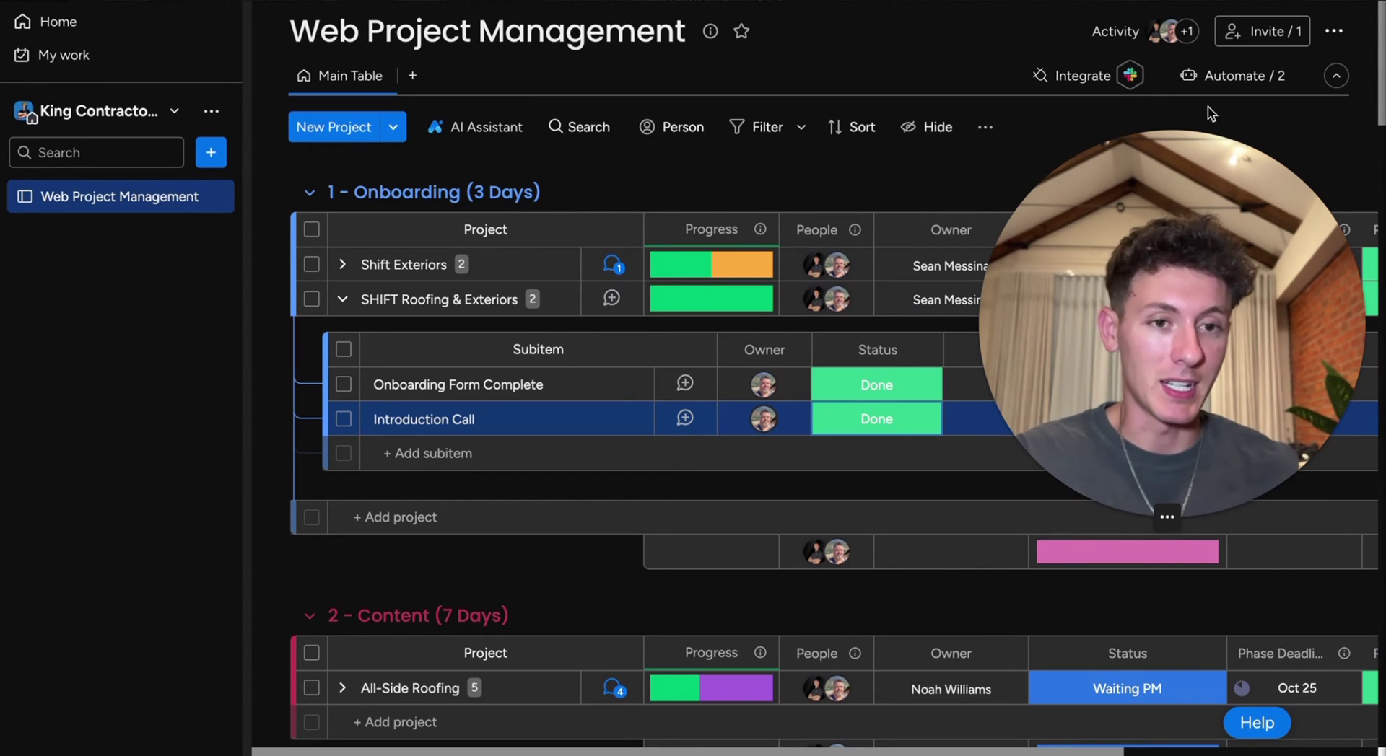
Set both SHIFT Roofing & Exteriors subitems back to the Not Done status.
{"action": "left_click", "coordinate": [876, 385]}
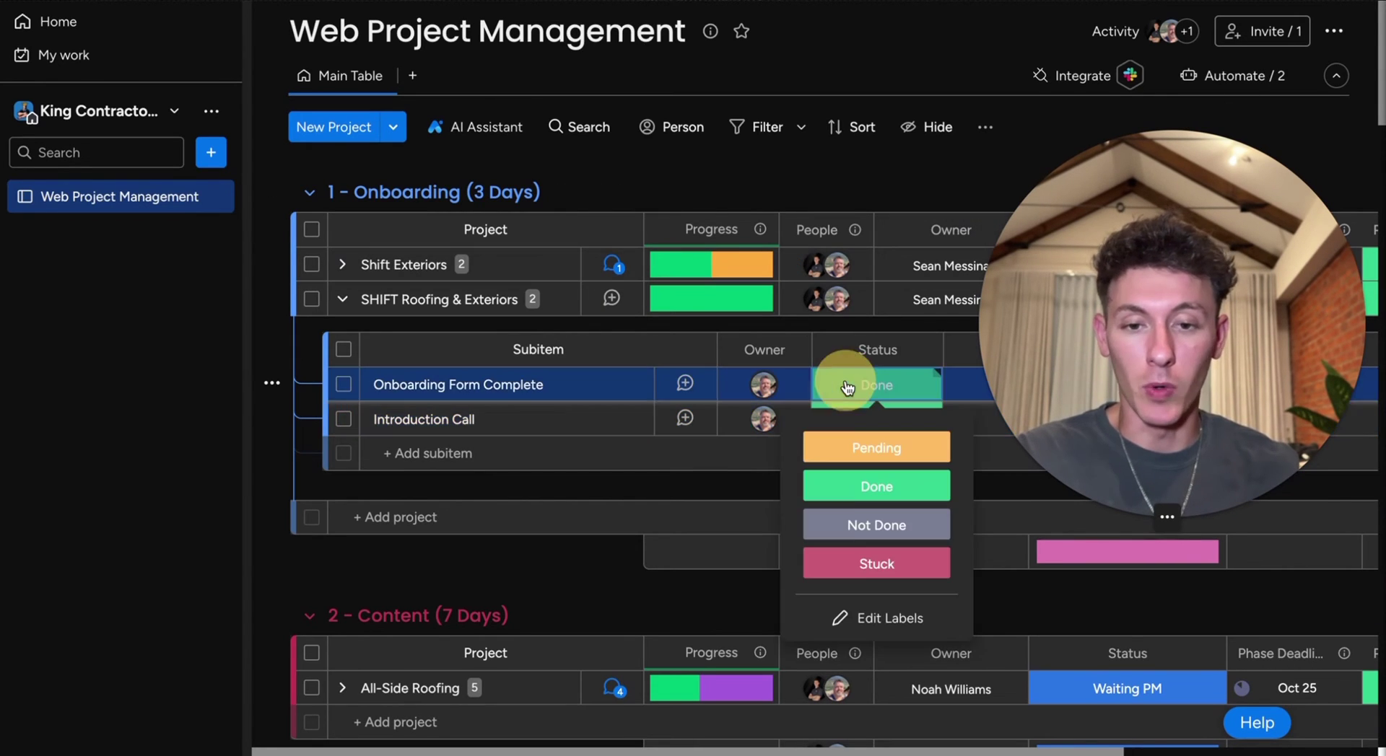
{"action": "left_click", "coordinate": [908, 534]}
{"action": "left_click", "coordinate": [888, 419]}
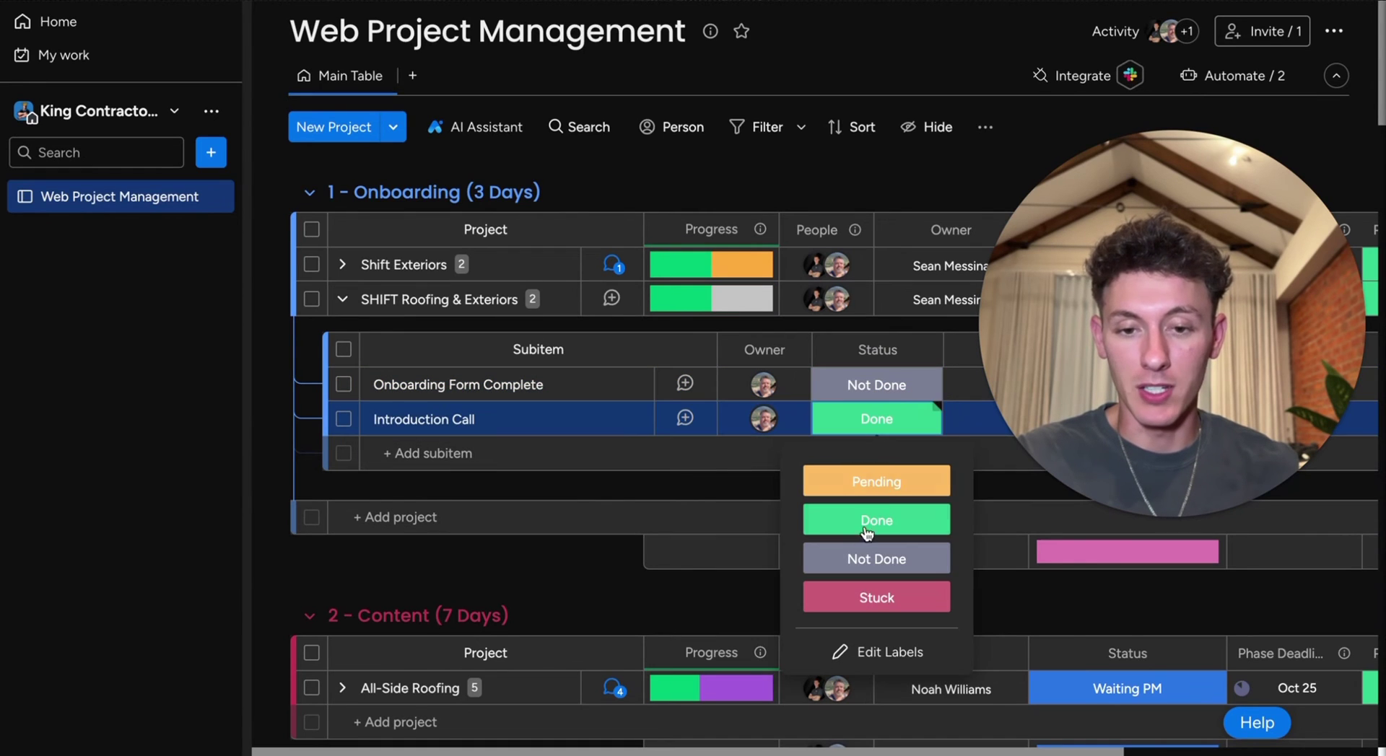
{"action": "left_click", "coordinate": [843, 560]}
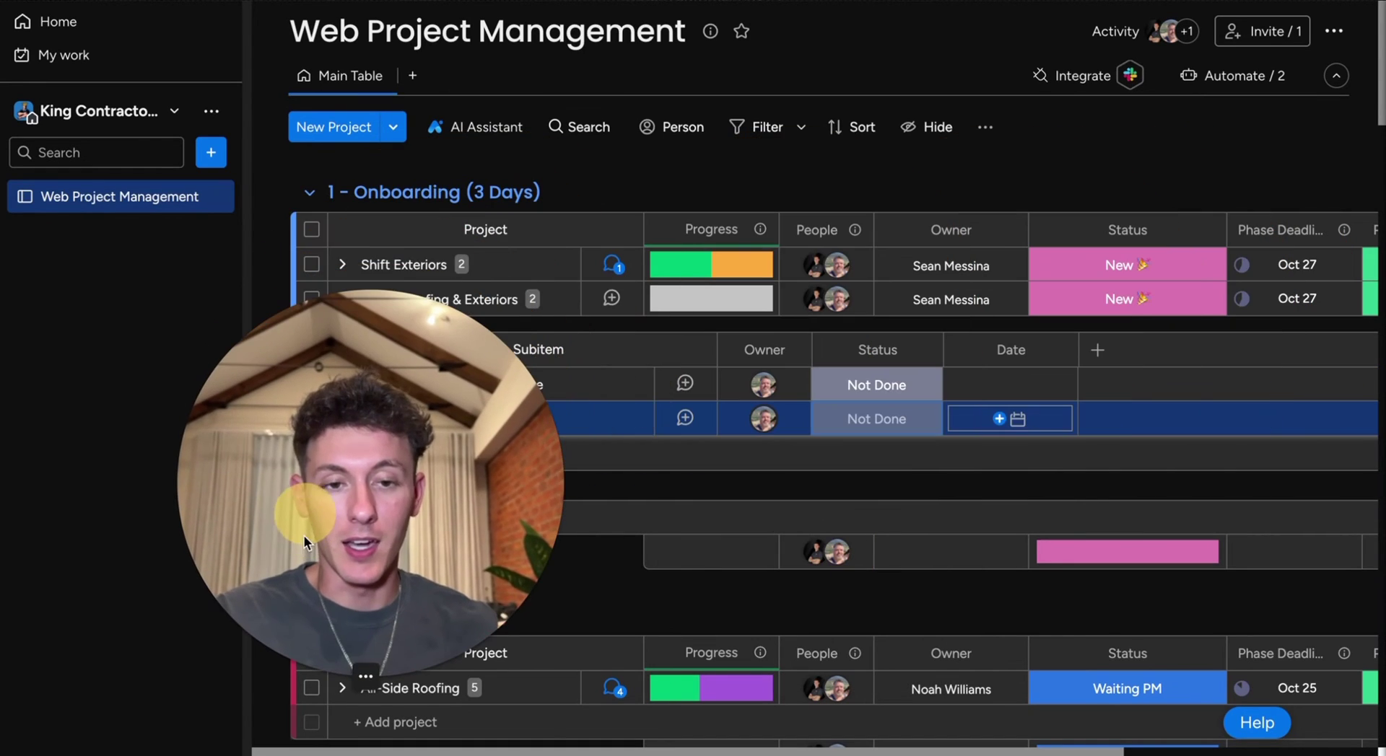
View the board's deadline and timeline columns, and examine the Phase 1 automation's deadline, assignee, Slack notification and status actions.
{"action": "scroll", "coordinate": [1020, 220], "scroll_direction": "right", "scroll_amount": 5}
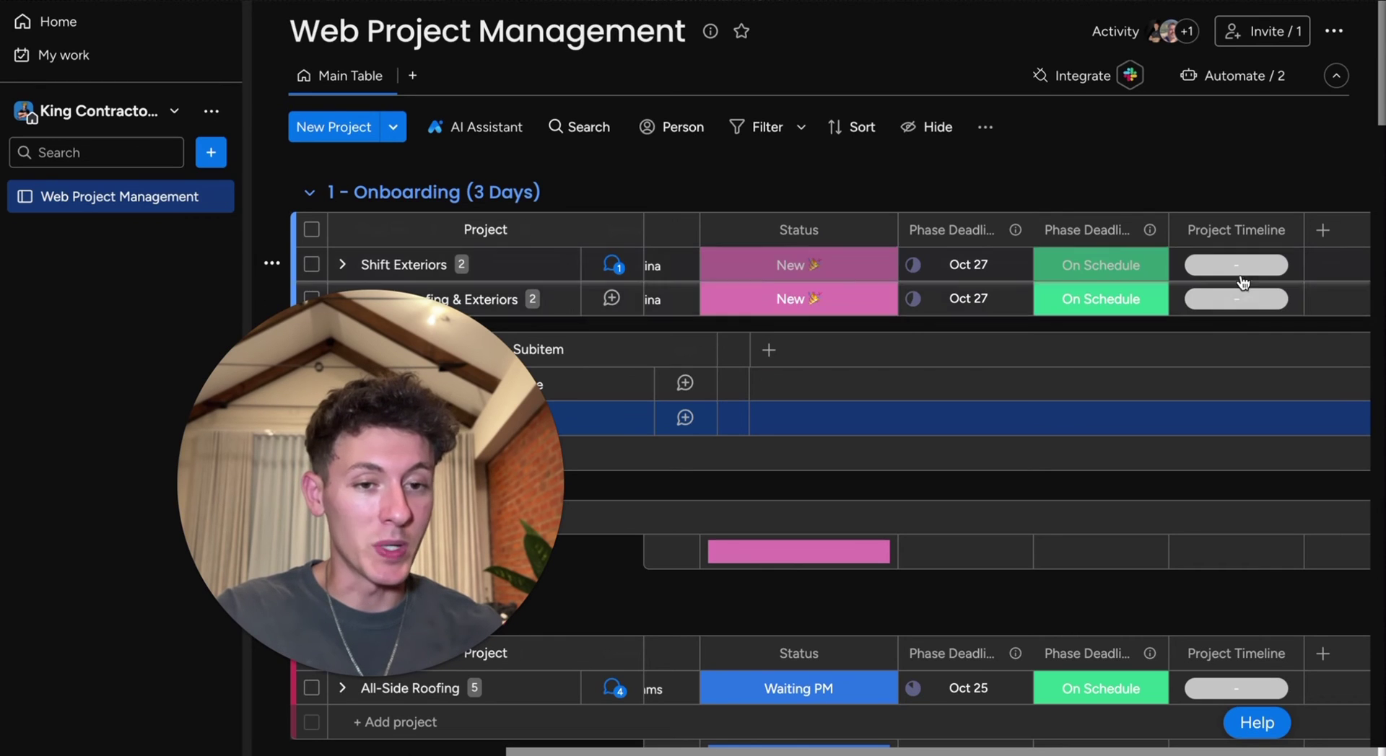
{"action": "left_click", "coordinate": [1239, 76]}
{"action": "left_click", "coordinate": [690, 234]}
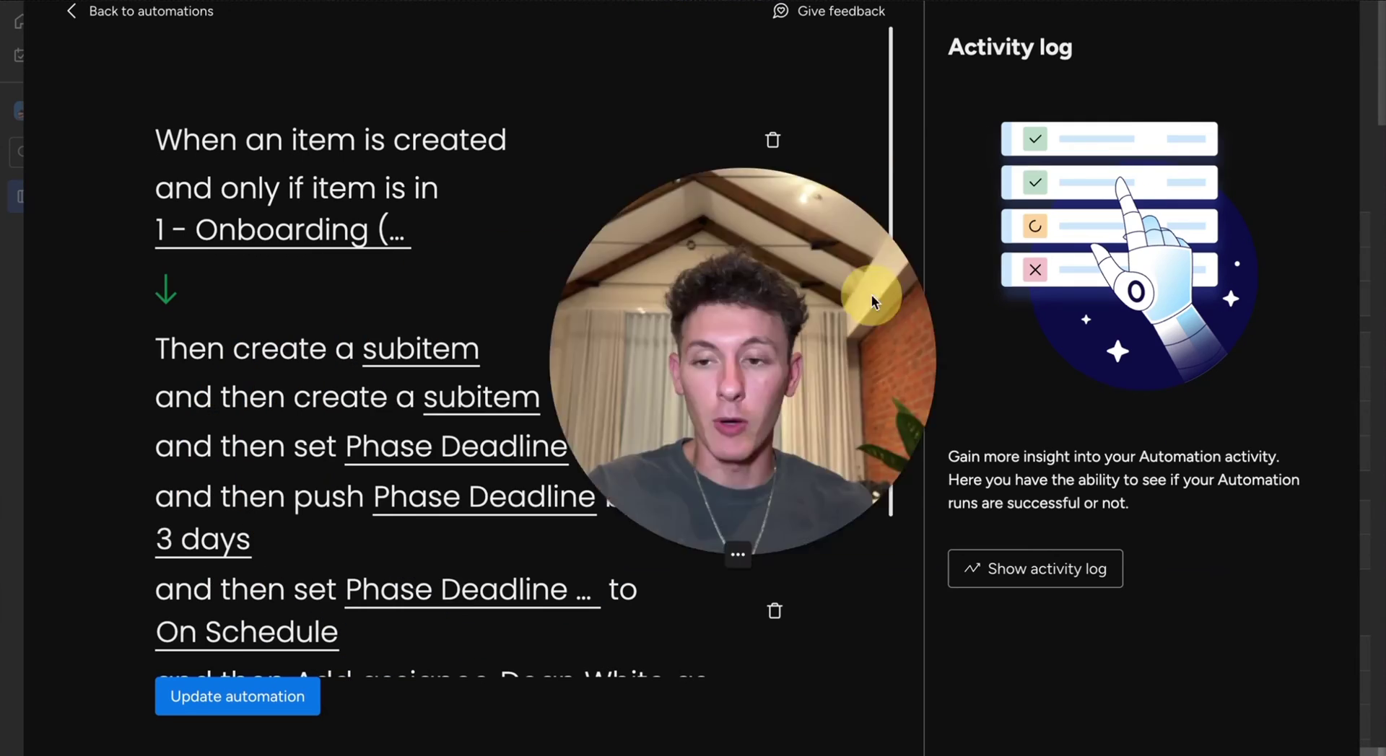
{"action": "scroll", "coordinate": [600, 289], "scroll_direction": "down", "scroll_amount": 3}
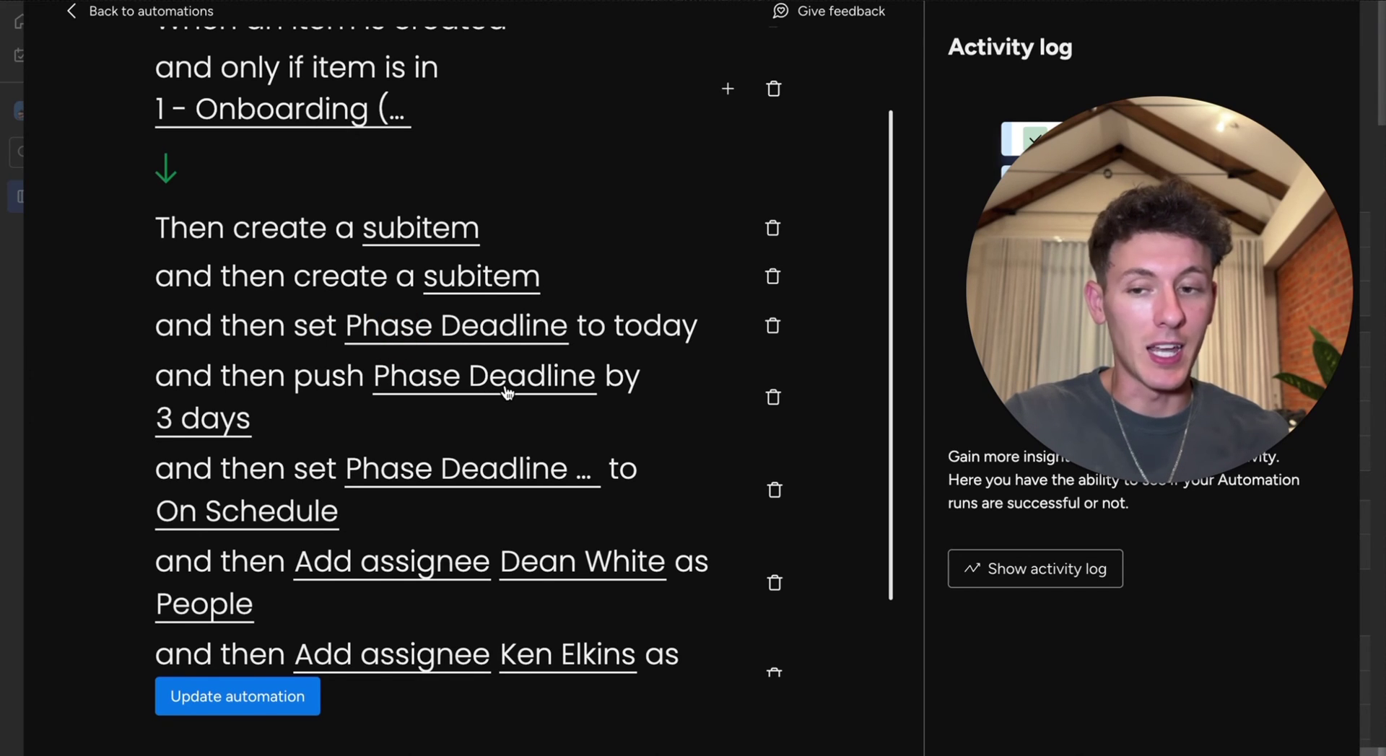
{"action": "scroll", "coordinate": [508, 394], "scroll_direction": "down", "scroll_amount": 1}
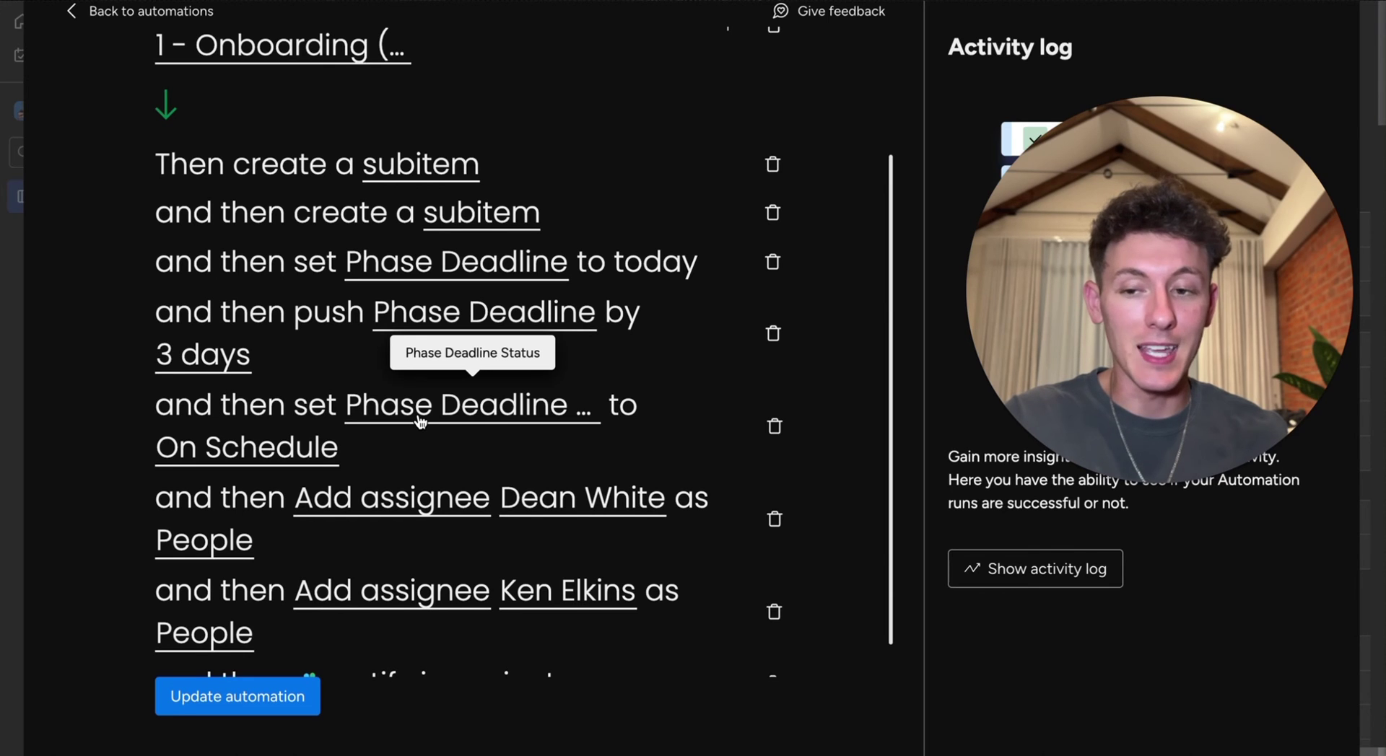
{"action": "scroll", "coordinate": [242, 482], "scroll_direction": "down", "scroll_amount": 2}
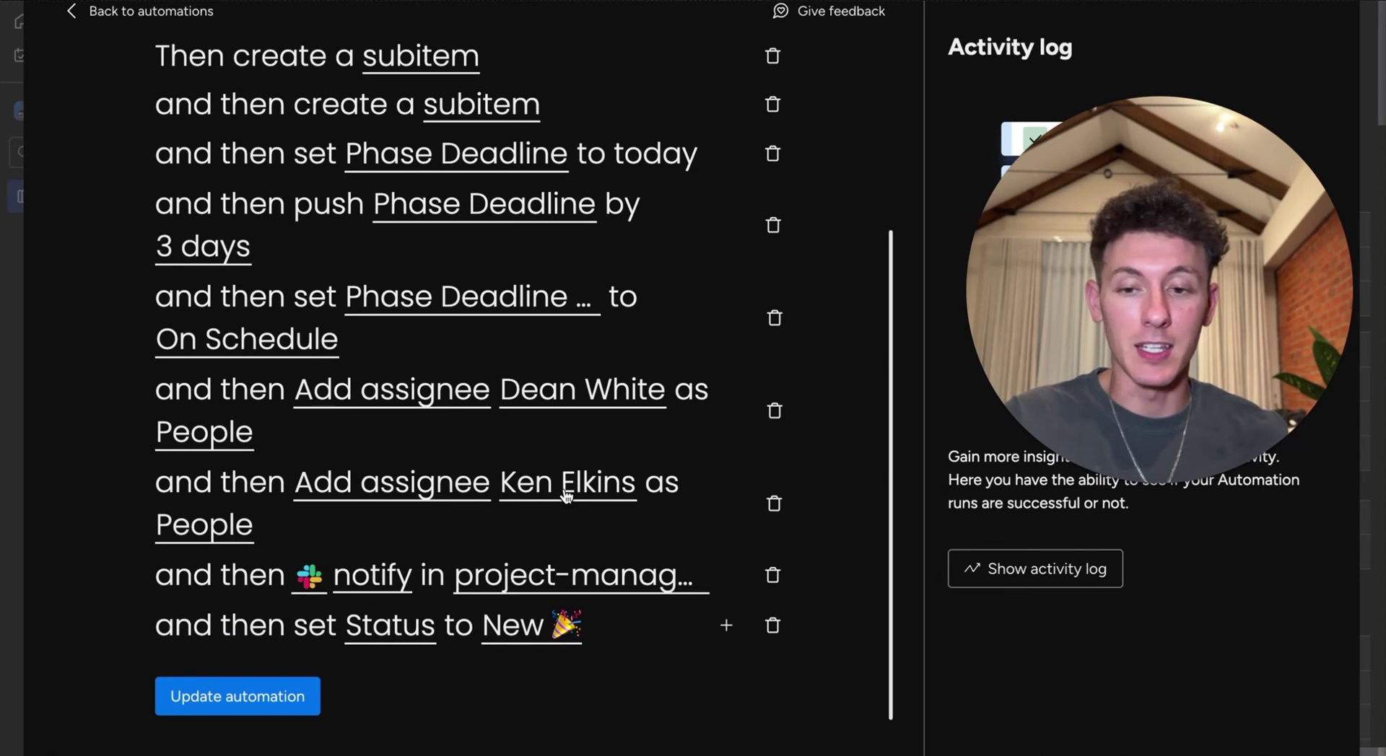
Leave the Phase 1 automation unedited and close the Web Project Management board's automations center.
{"action": "scroll", "coordinate": [570, 548], "scroll_direction": "down", "scroll_amount": 1}
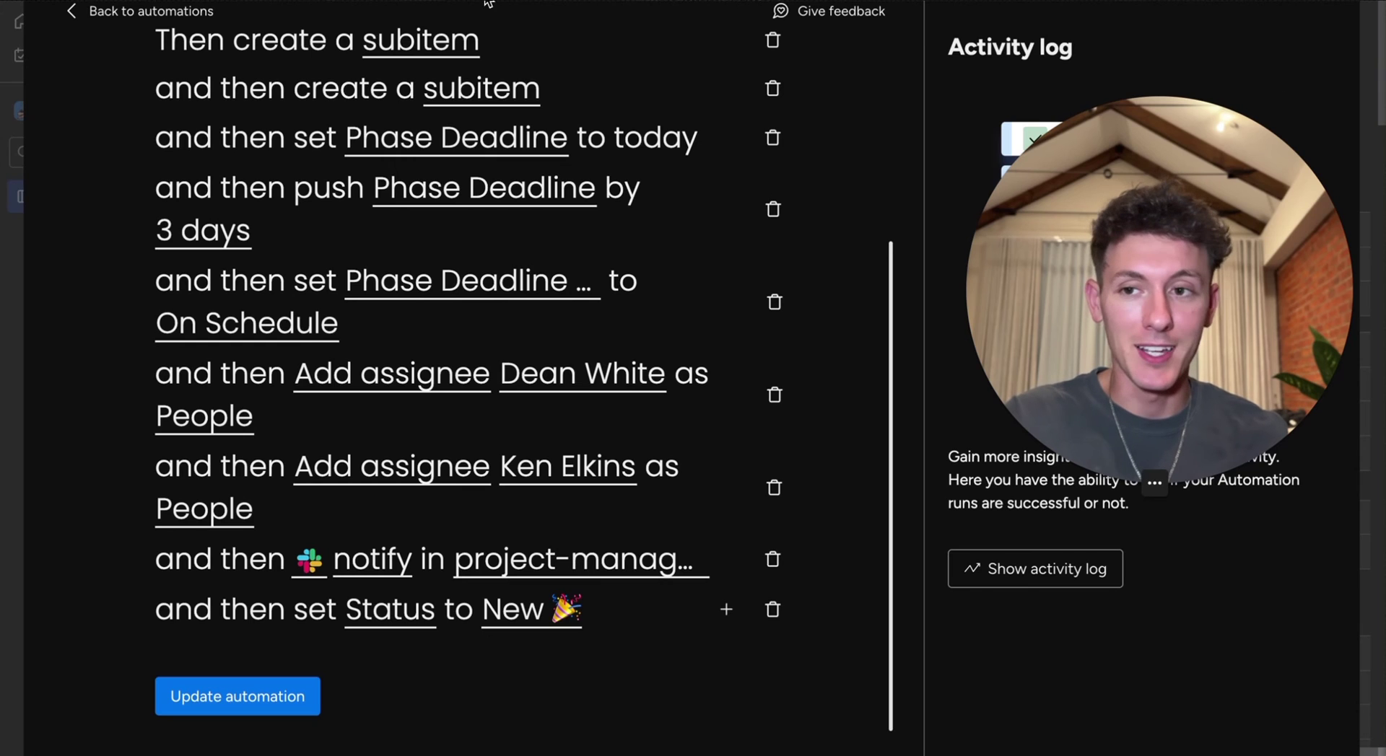
{"action": "left_click", "coordinate": [137, 11]}
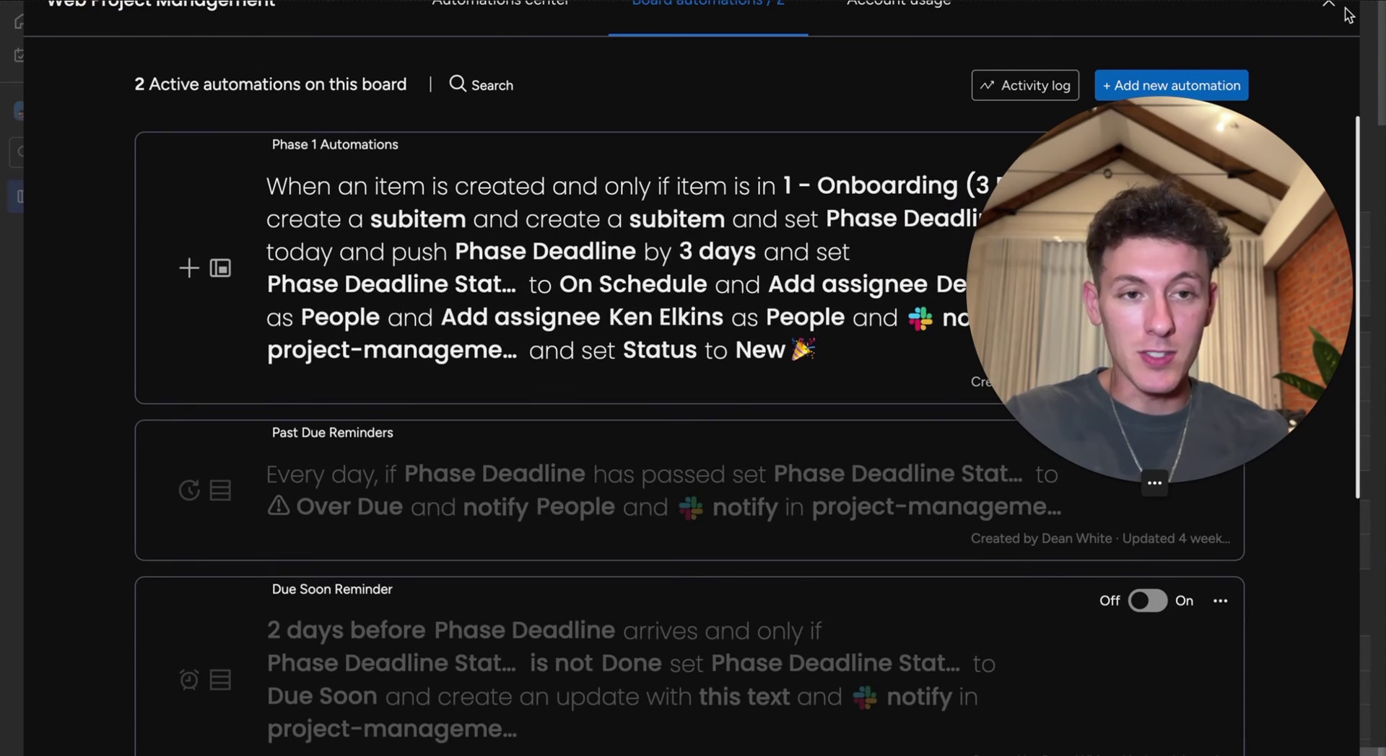
{"action": "left_click", "coordinate": [1328, 4]}
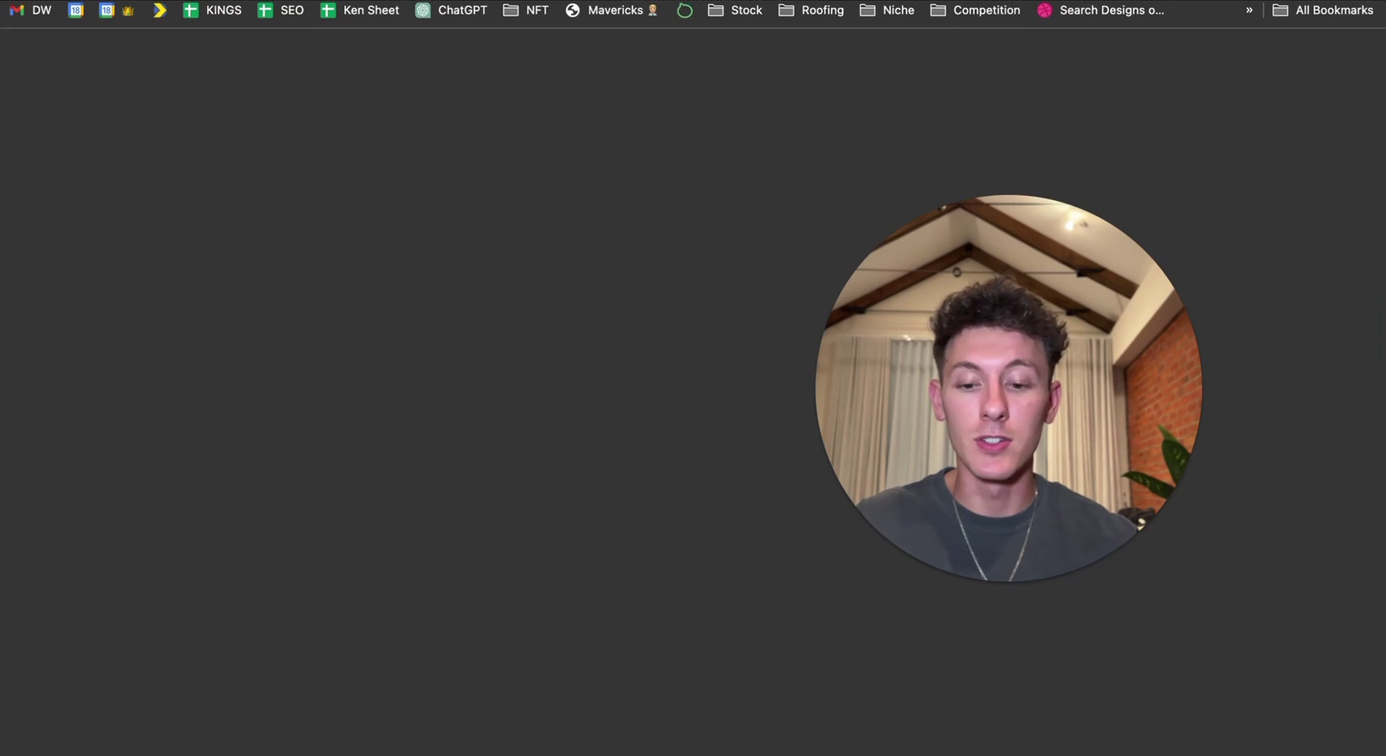
Open the Web Agency Blueprint page in the browser and view its headline, release countdown, video and early access form.
{"action": "type", "text": "the"}
{"action": "key", "text": "Escape"}
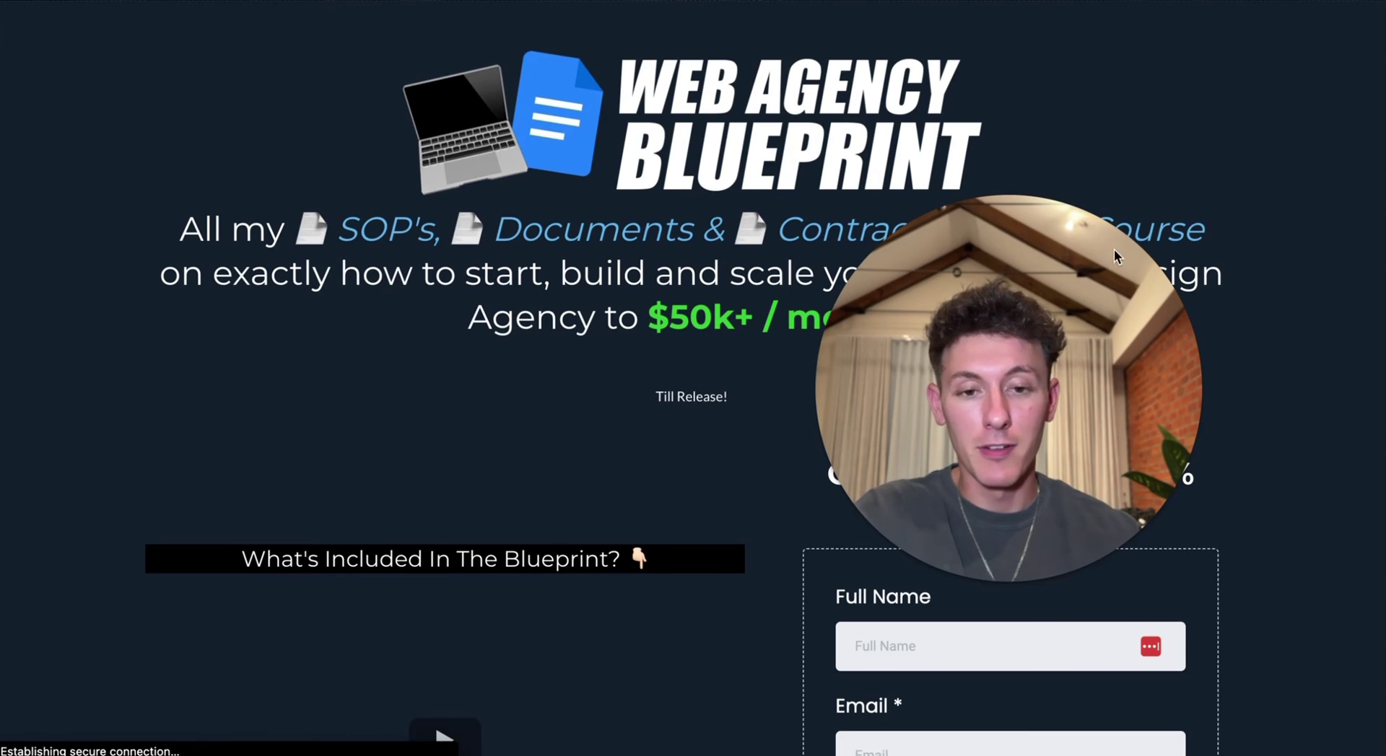
{"action": "scroll", "coordinate": [903, 312], "scroll_direction": "down", "scroll_amount": 5}
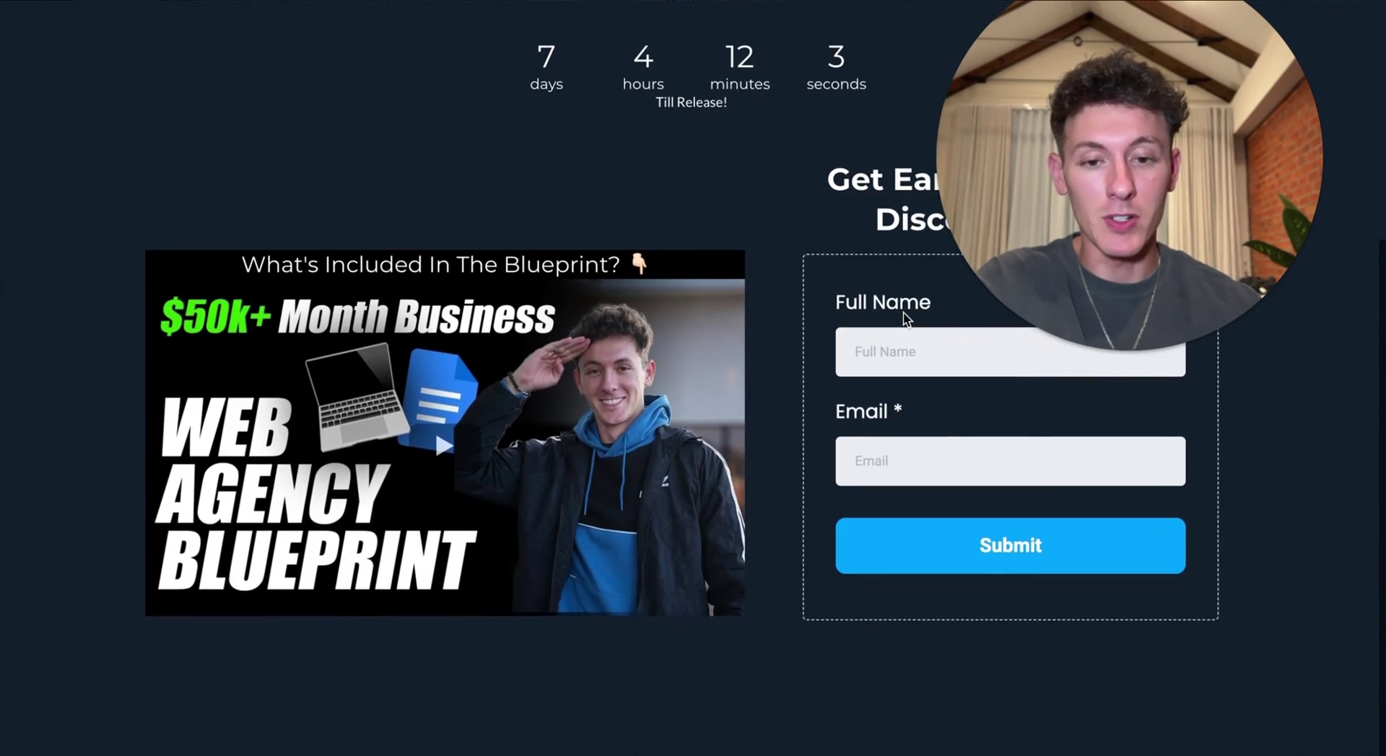
{"action": "scroll", "coordinate": [903, 312], "scroll_direction": "up", "scroll_amount": 5}
{"action": "scroll", "coordinate": [903, 312], "scroll_direction": "down", "scroll_amount": 1}
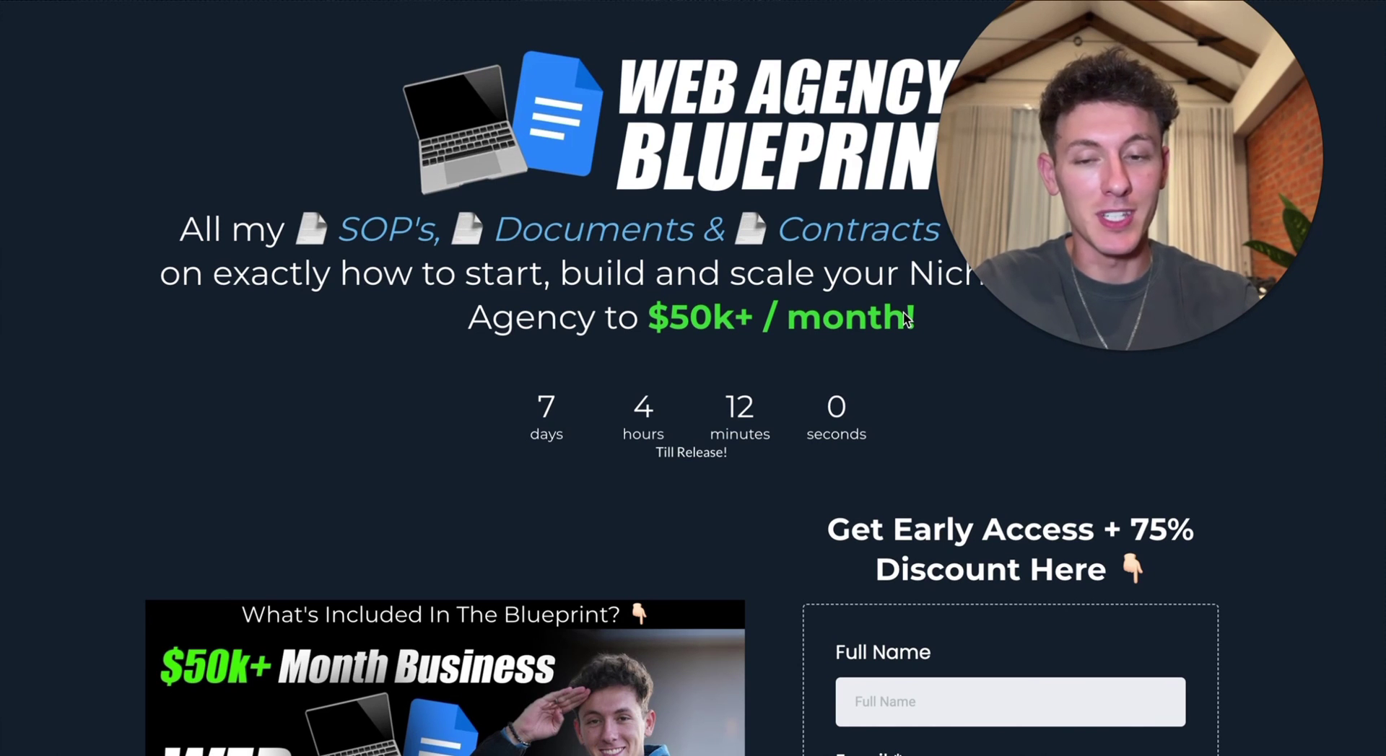
Switch to Discord and view the web agency server's stats section and the newest general-chat messages.
{"action": "mouse_move", "coordinate": [721, 750]}
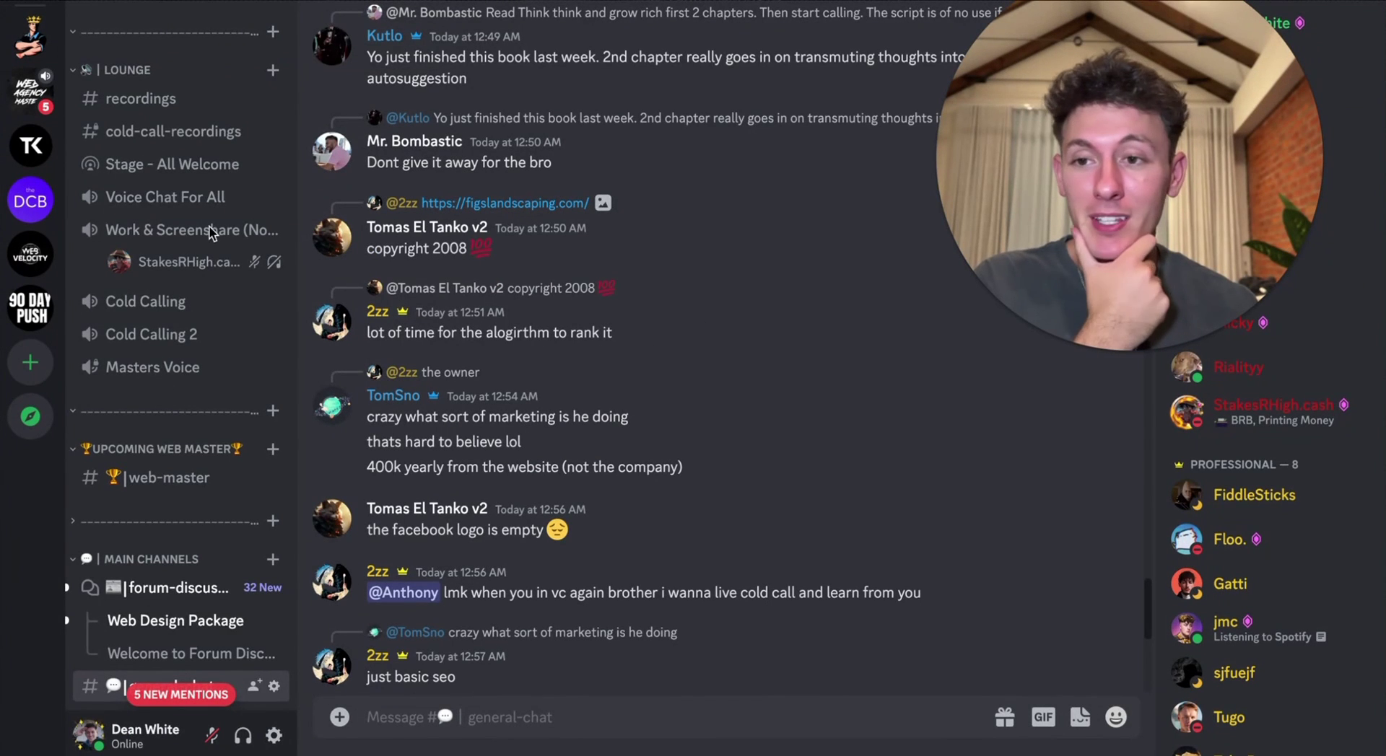
{"action": "scroll", "coordinate": [188, 231], "scroll_direction": "down", "scroll_amount": 2}
{"action": "scroll", "coordinate": [184, 233], "scroll_direction": "up", "scroll_amount": 8}
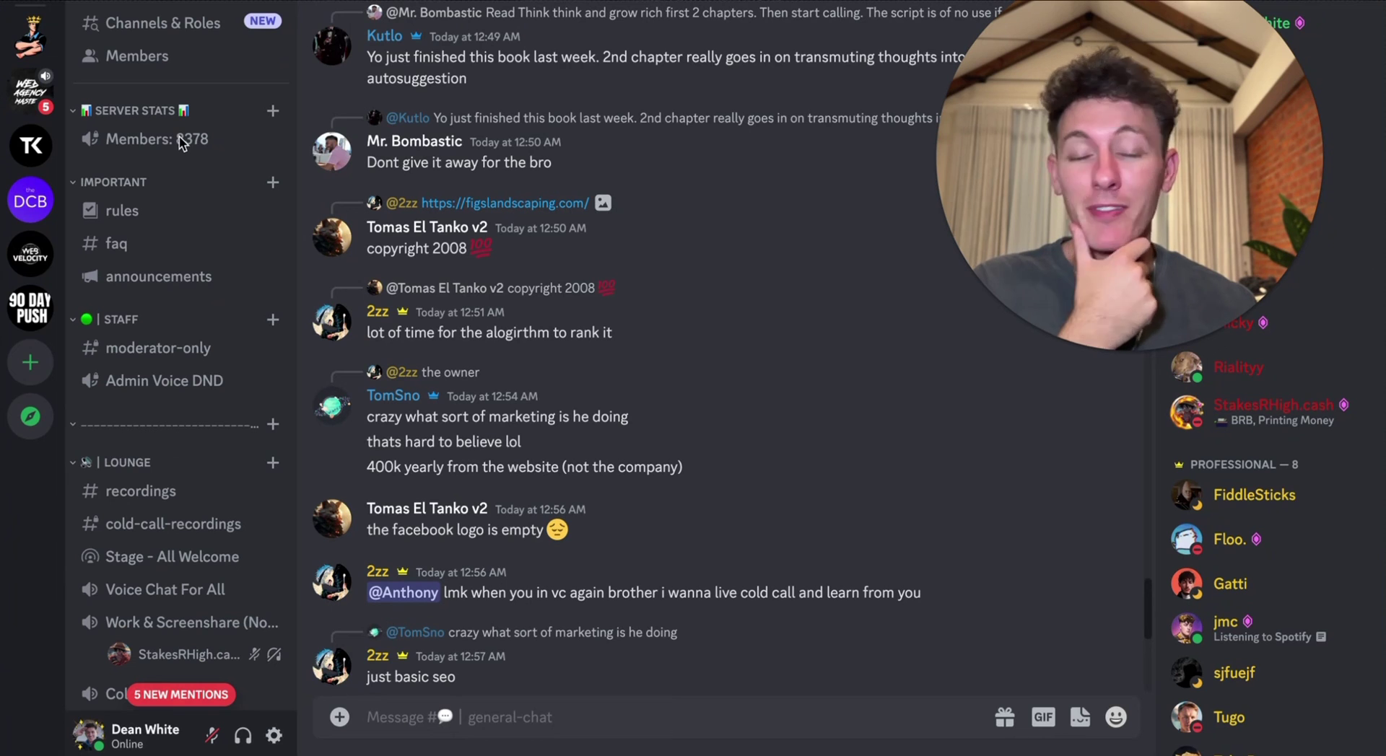
{"action": "scroll", "coordinate": [449, 269], "scroll_direction": "down", "scroll_amount": 7}
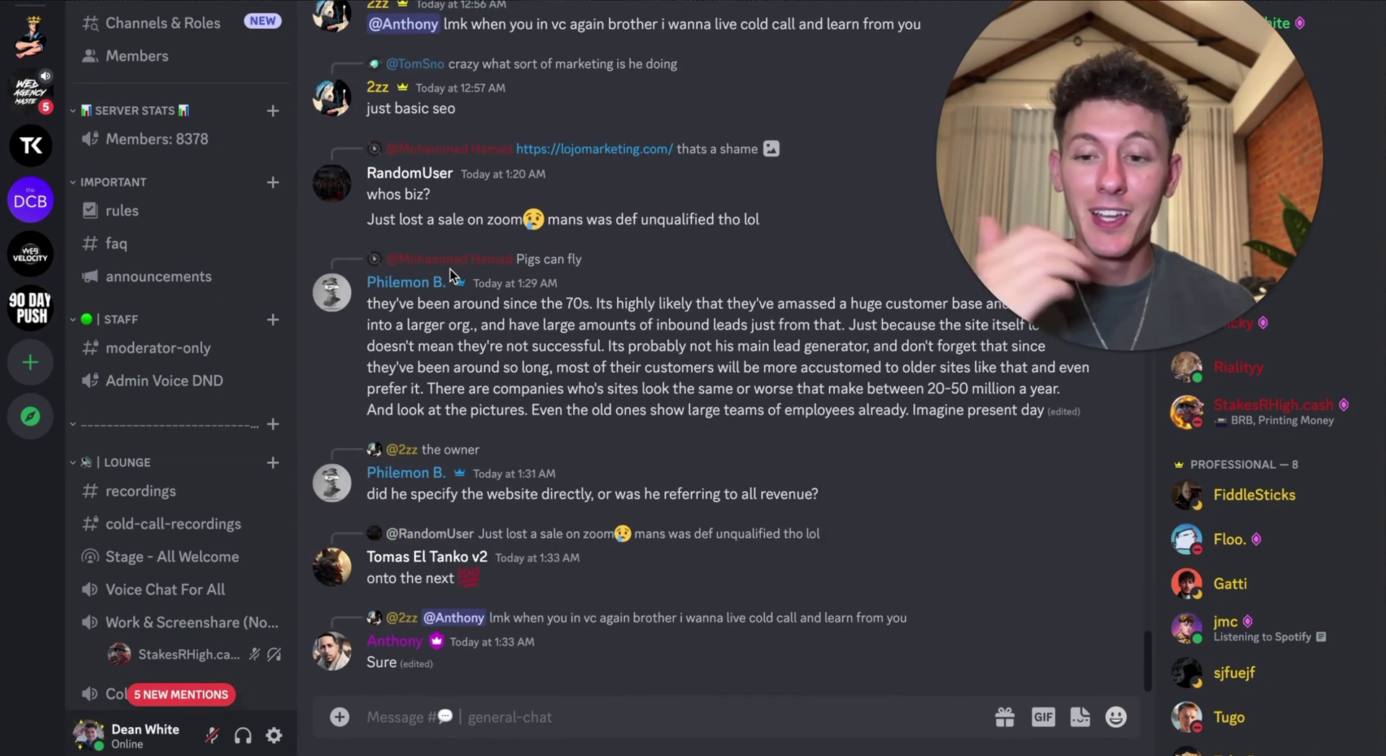
Look through the server's member list, including the Advanced and Novice role groups.
{"action": "mouse_move", "coordinate": [1128, 325]}
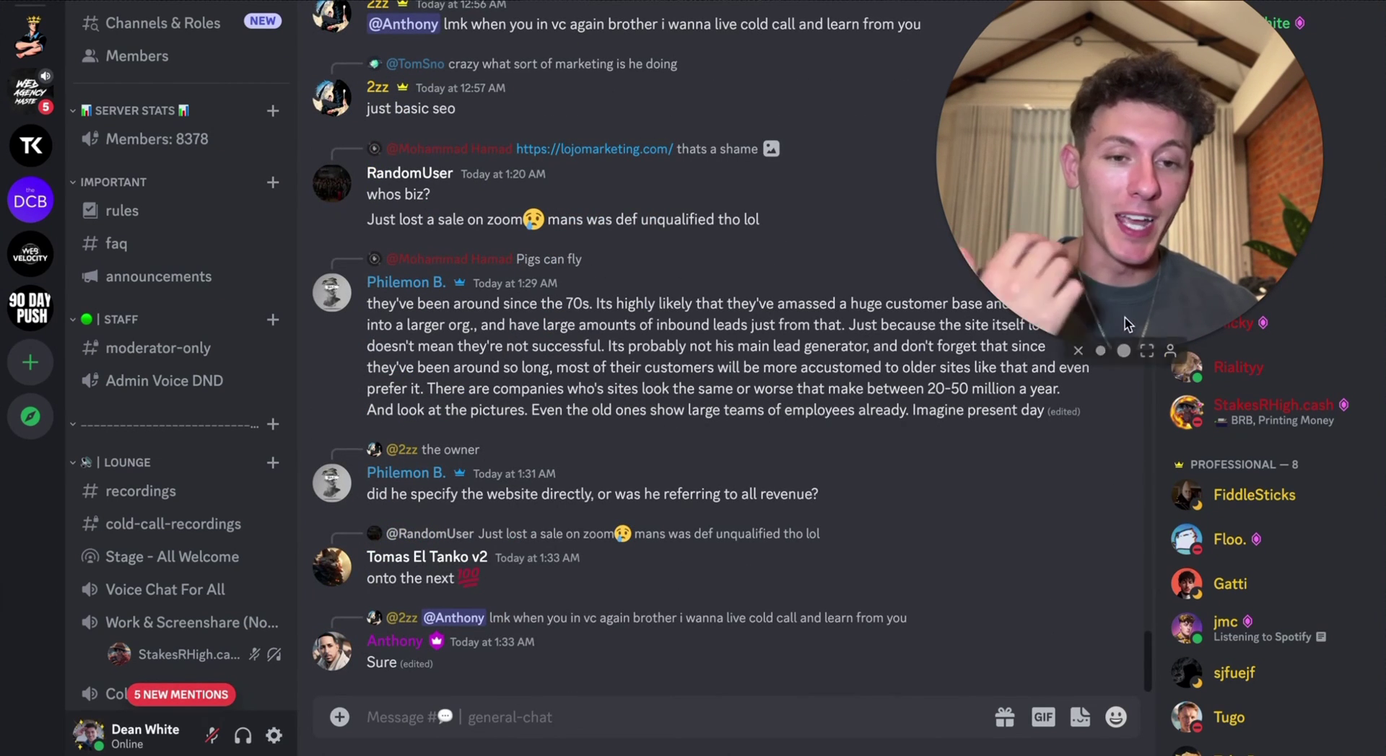
{"action": "scroll", "coordinate": [1203, 614], "scroll_direction": "down", "scroll_amount": 15}
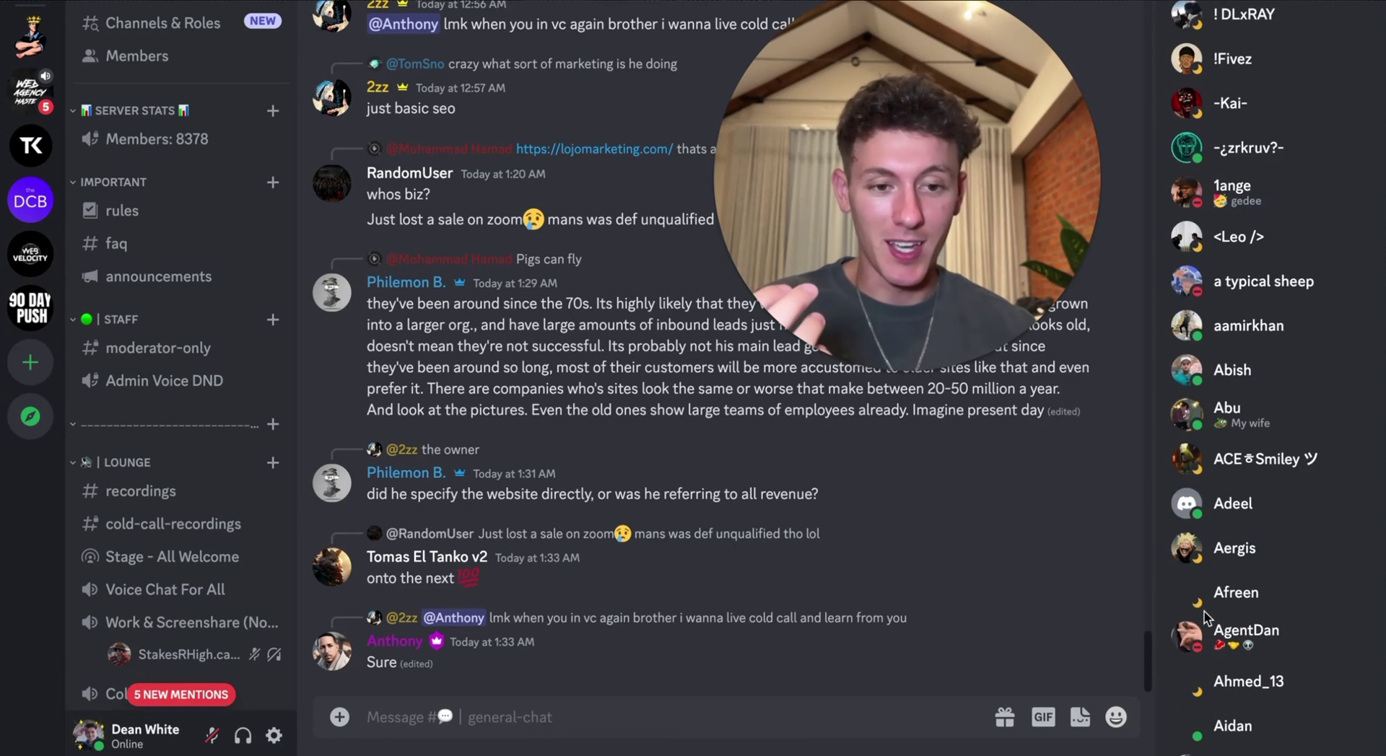
{"action": "scroll", "coordinate": [1203, 614], "scroll_direction": "up", "scroll_amount": 8}
Browse the server's channel list from the Lounge voice channels through Main Channels and Beginners to Reporting.
{"action": "scroll", "coordinate": [185, 495], "scroll_direction": "down", "scroll_amount": 4}
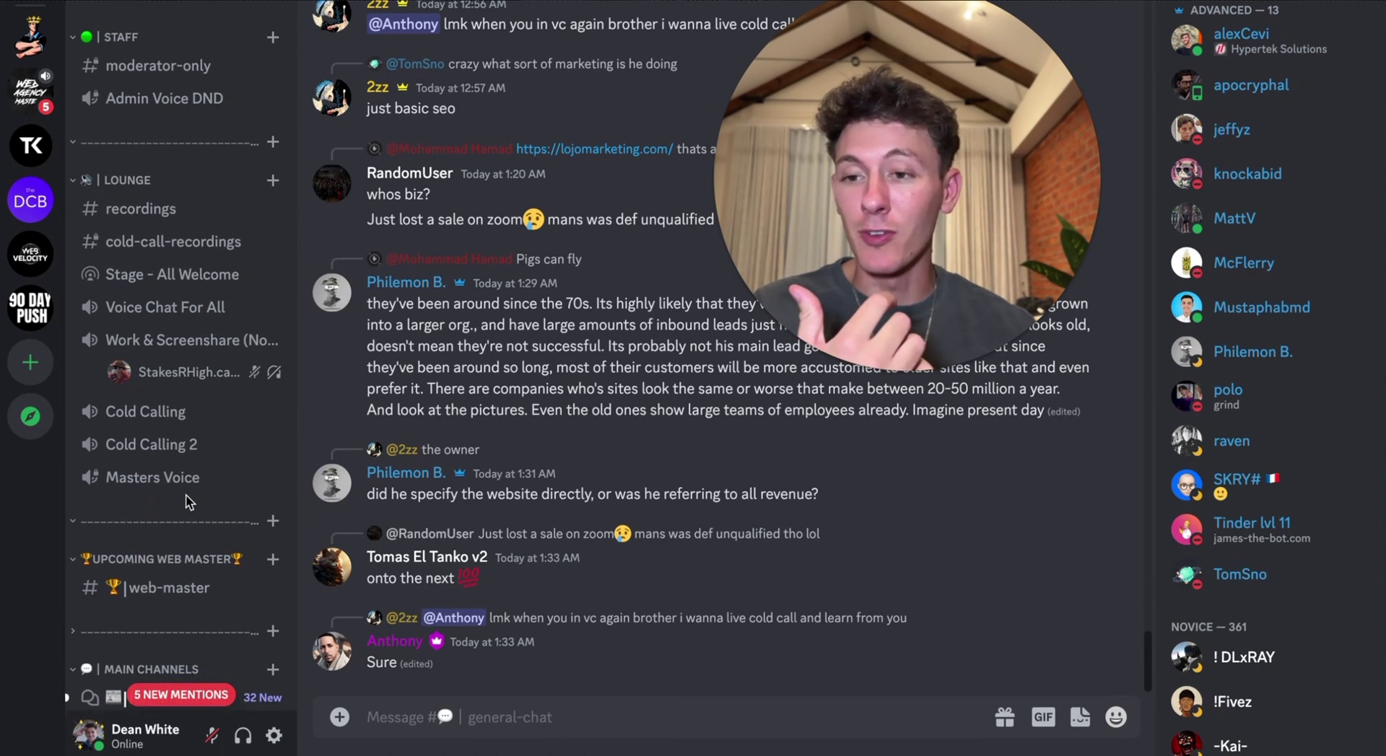
{"action": "scroll", "coordinate": [184, 495], "scroll_direction": "down", "scroll_amount": 2}
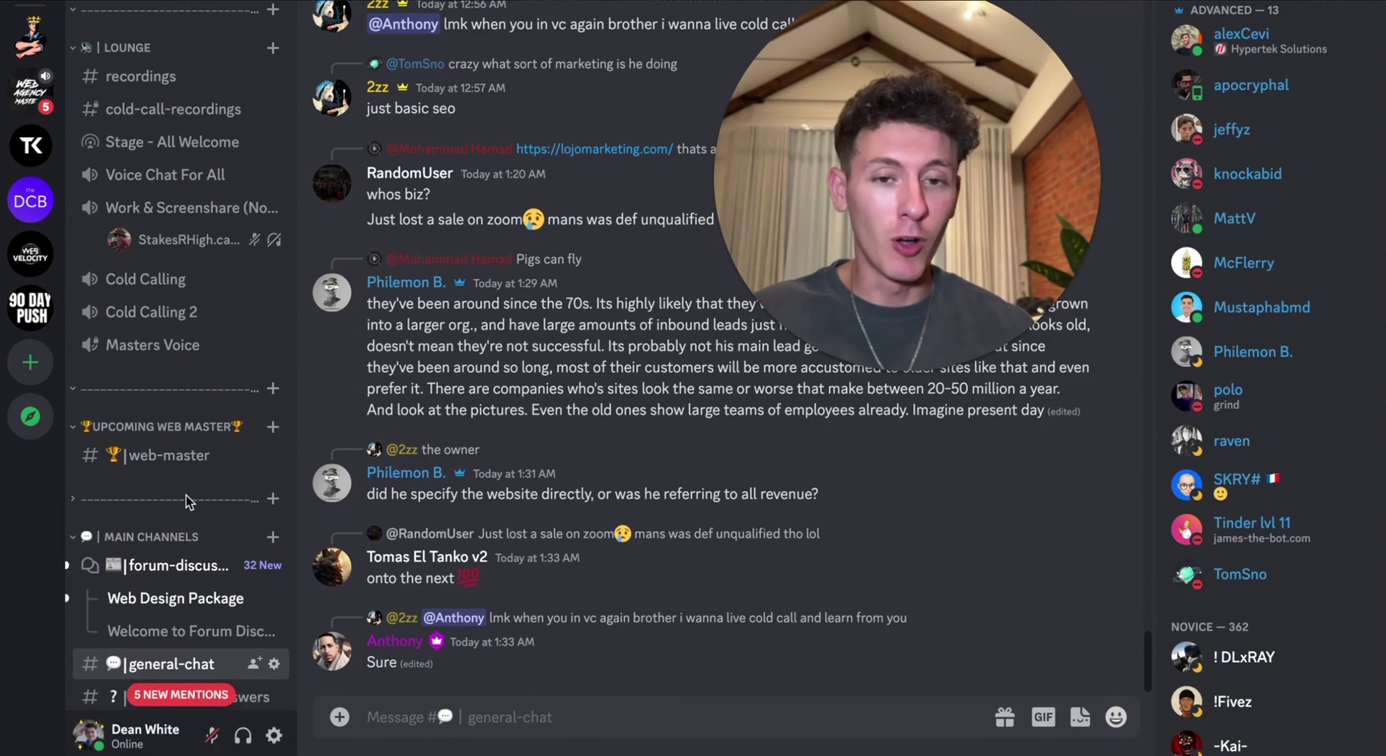
{"action": "scroll", "coordinate": [185, 495], "scroll_direction": "up", "scroll_amount": 4}
{"action": "scroll", "coordinate": [185, 495], "scroll_direction": "down", "scroll_amount": 6}
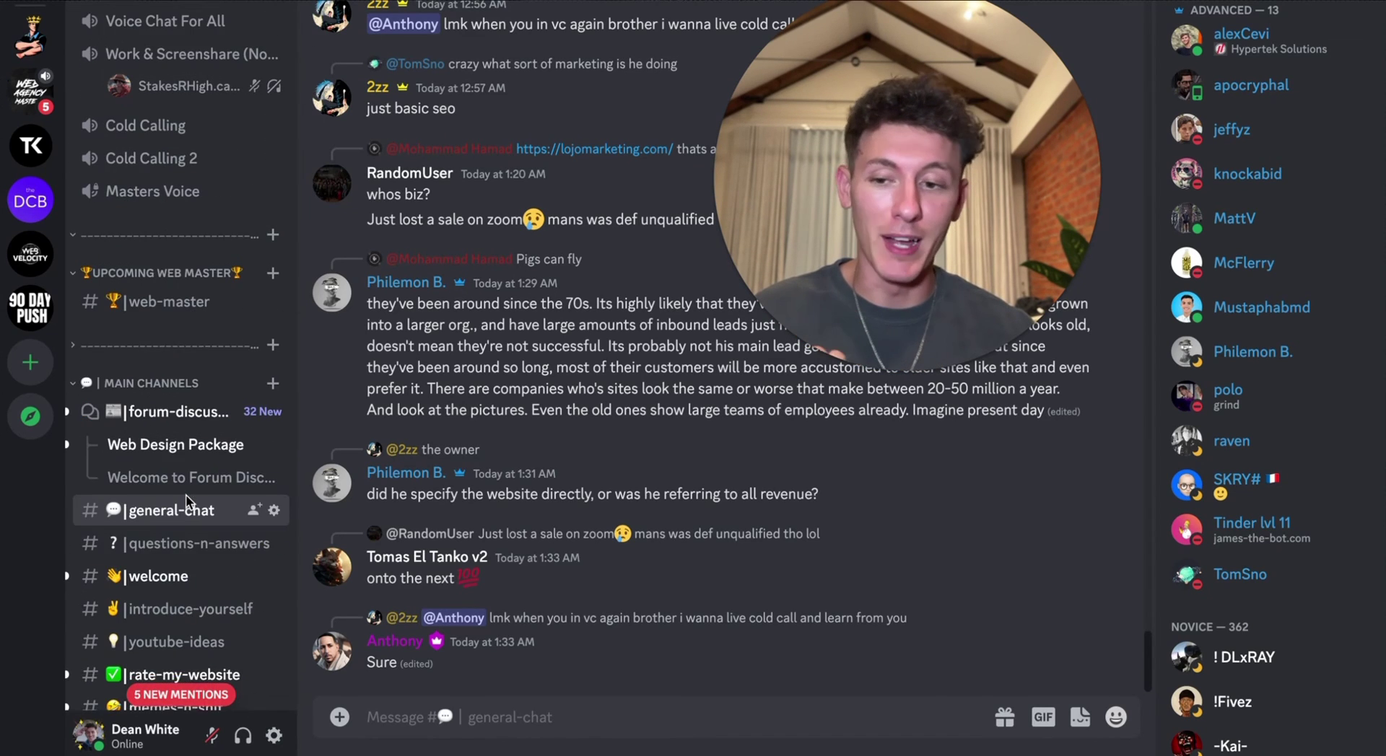
{"action": "scroll", "coordinate": [185, 495], "scroll_direction": "down", "scroll_amount": 4}
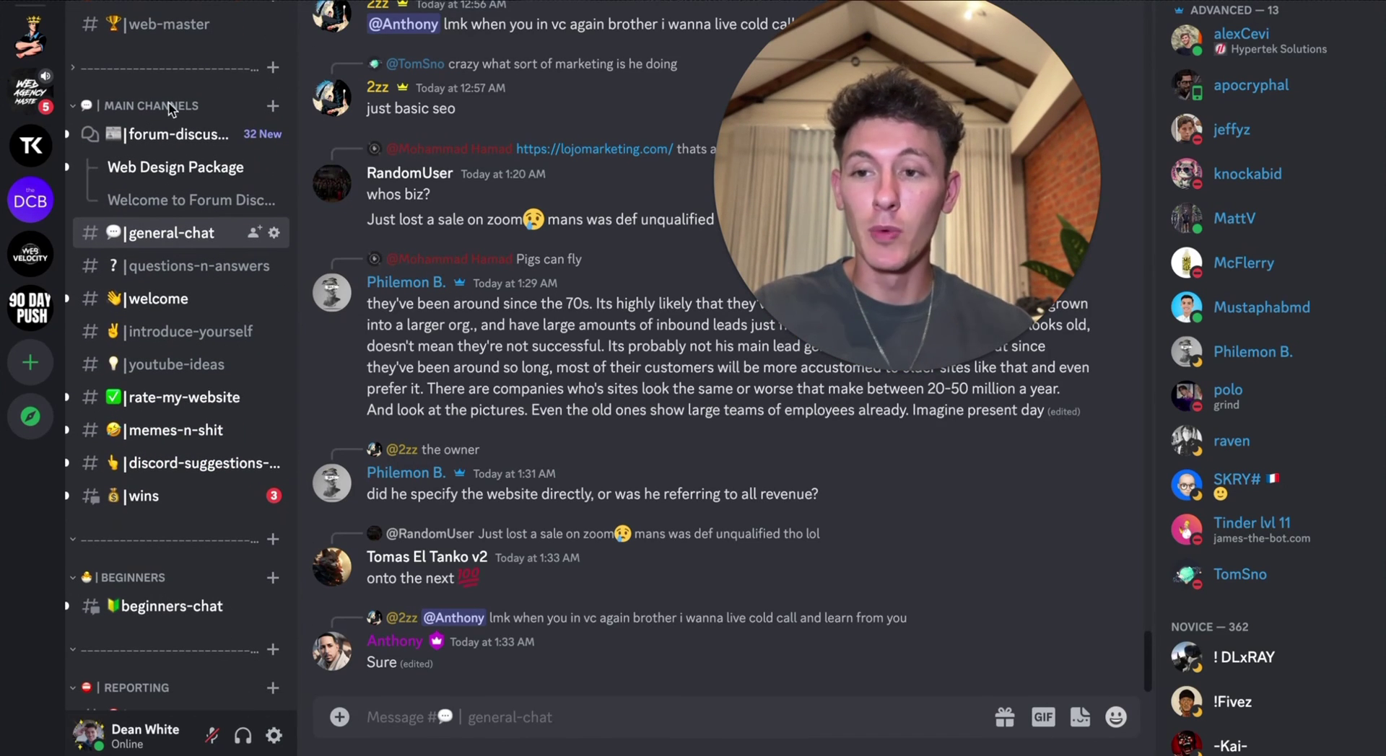
{"action": "scroll", "coordinate": [211, 277], "scroll_direction": "down", "scroll_amount": 1}
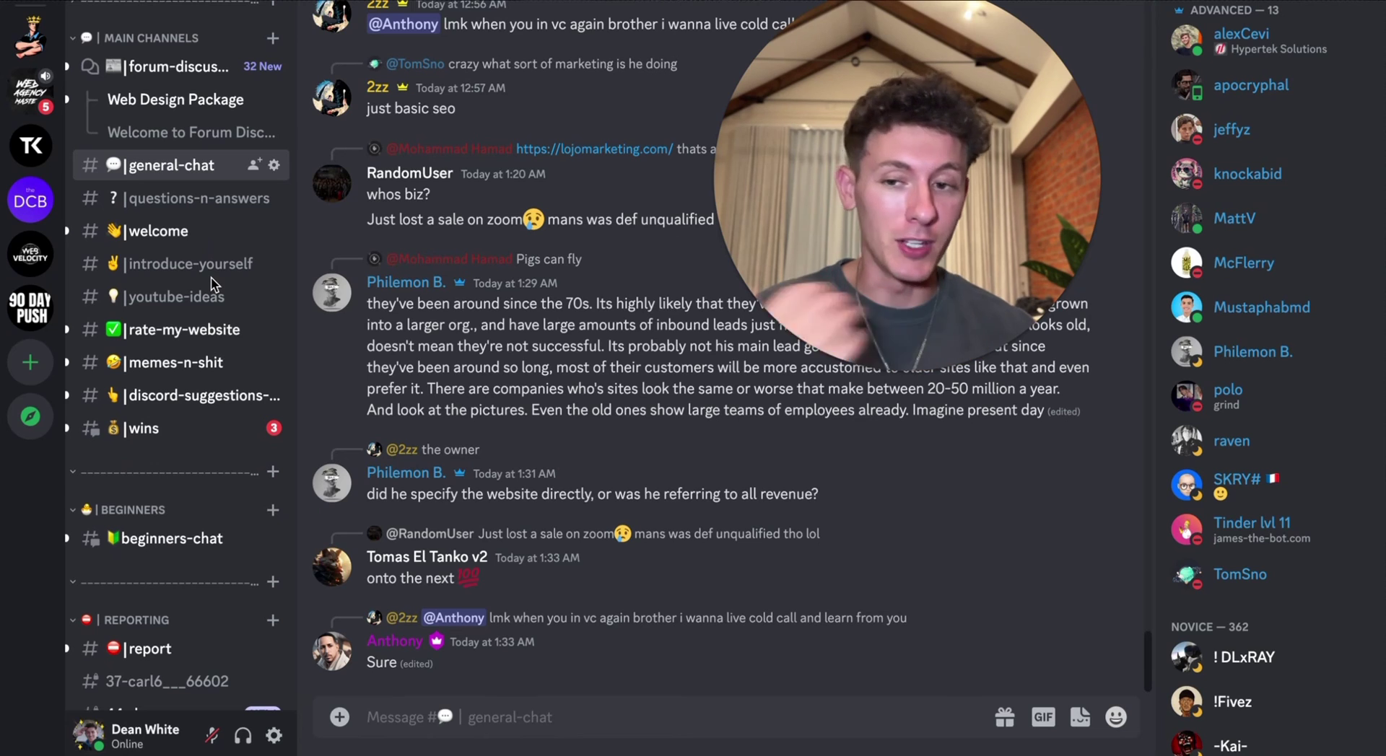
{"action": "scroll", "coordinate": [211, 277], "scroll_direction": "down", "scroll_amount": 2}
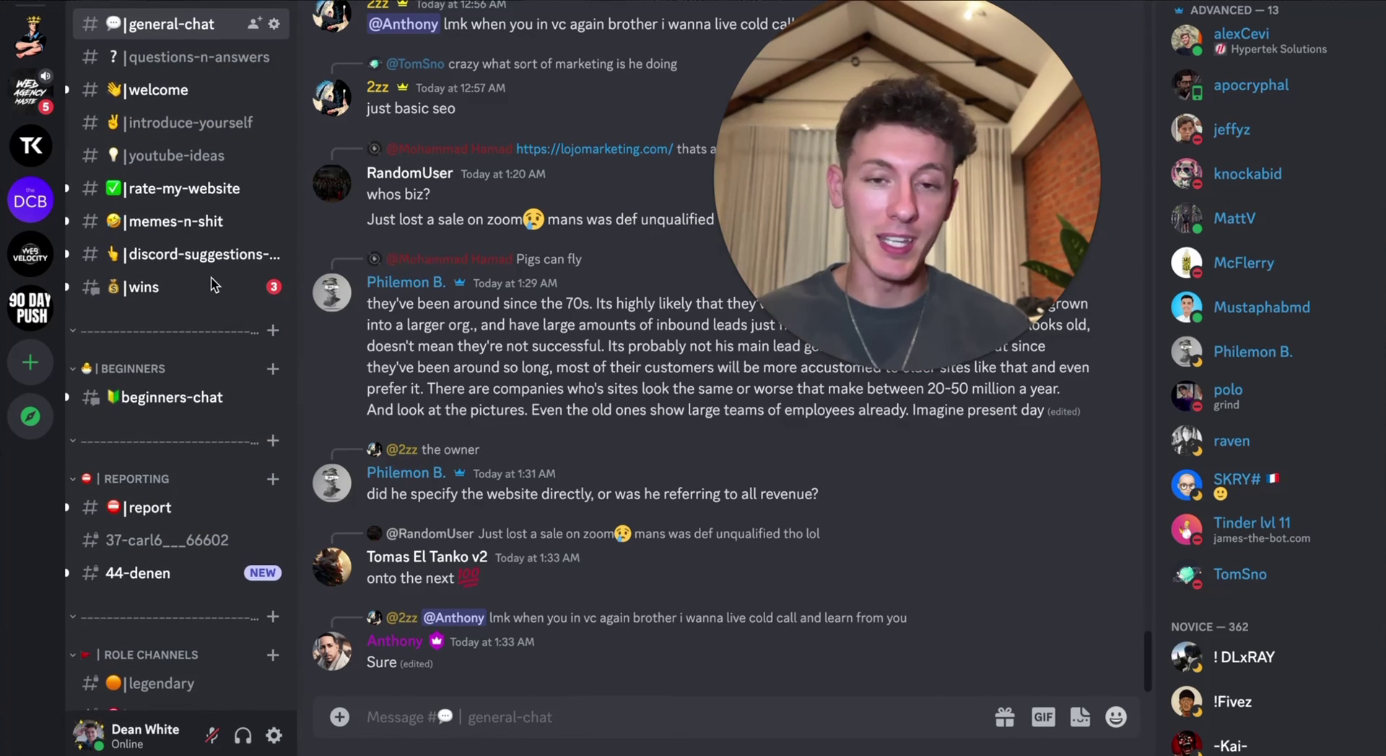